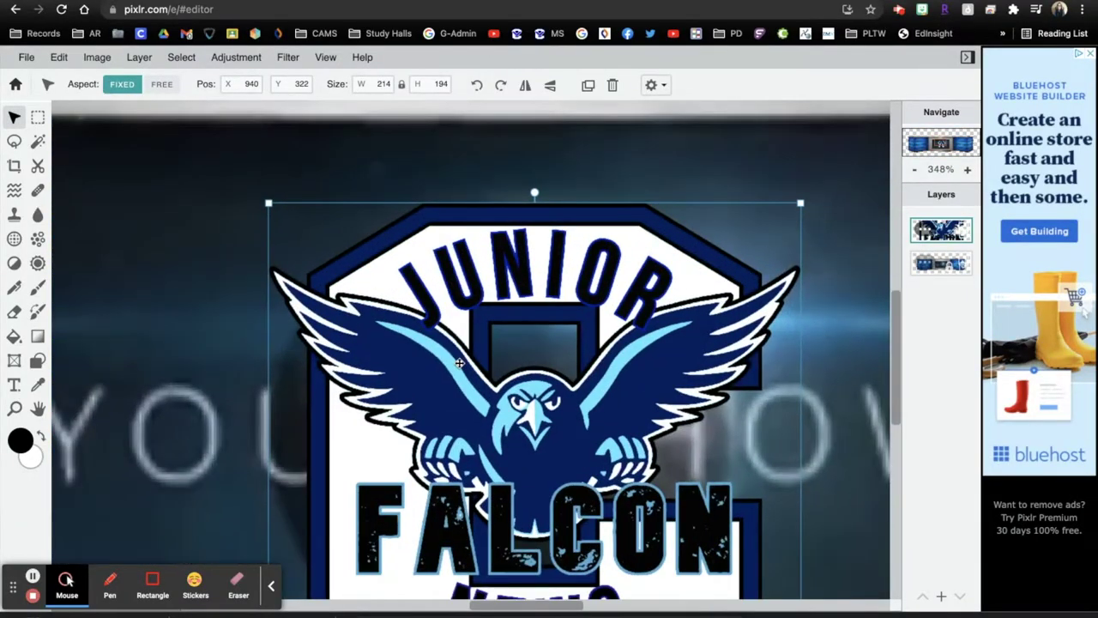
# Step: Select the locked desk background layer, then highlight the editor part of the Pixlr web address
pyautogui.click(192, 358)
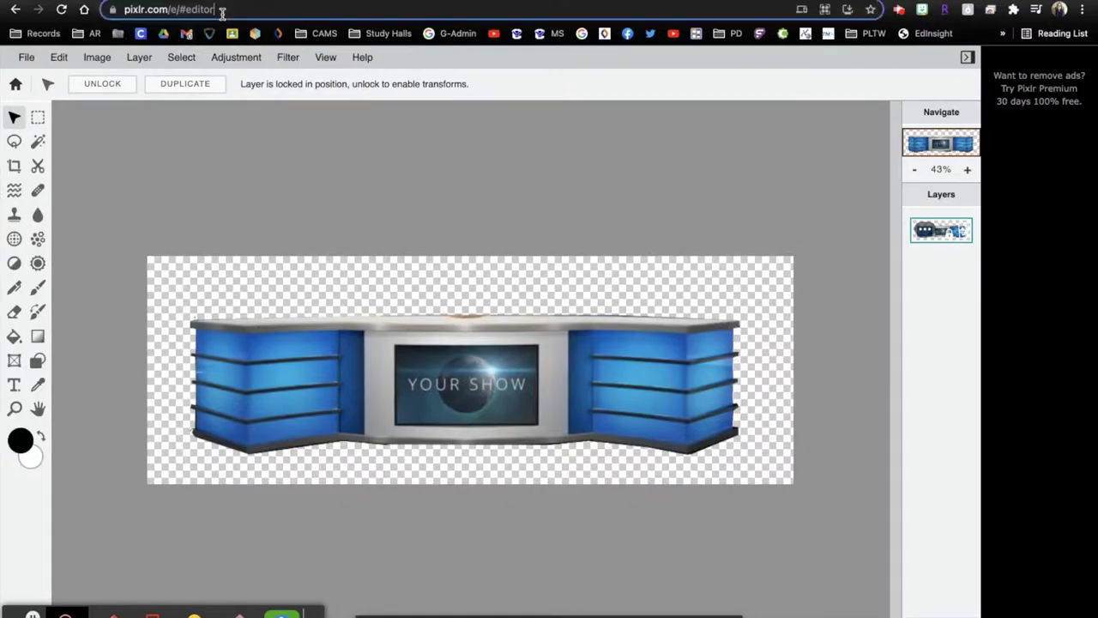
pyautogui.moveTo(221, 12); pyautogui.dragTo(166, 9)
# Step: Reload pixlr.com, enter Pixlr E, and reopen the desk25 (1).png project from Latest projects
pyautogui.press('BackSpace')
pyautogui.press('Return')
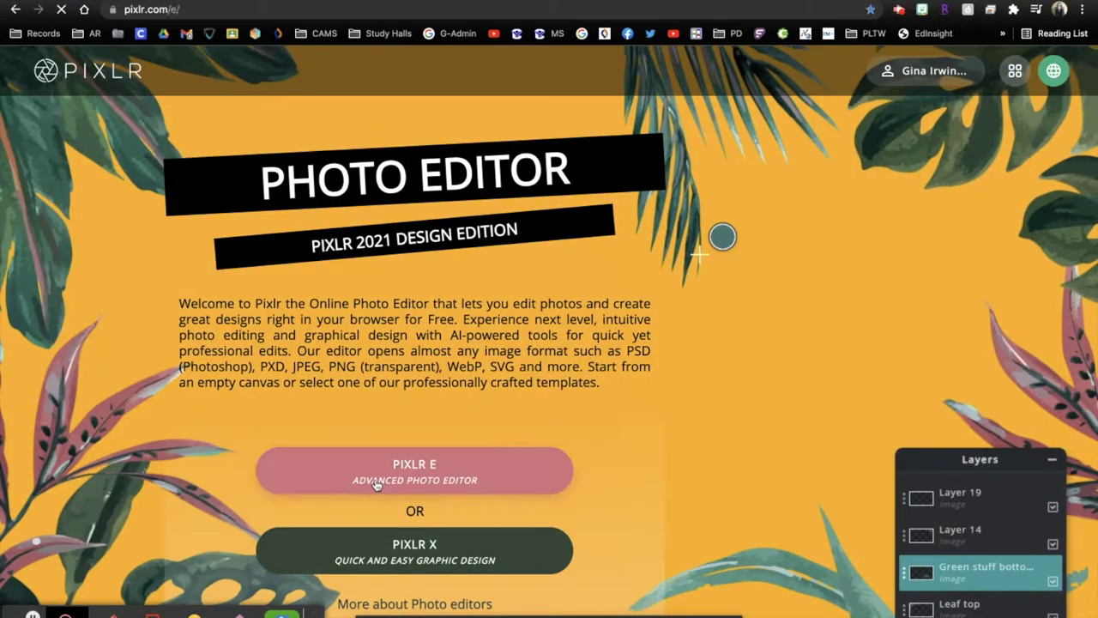
pyautogui.click(375, 484)
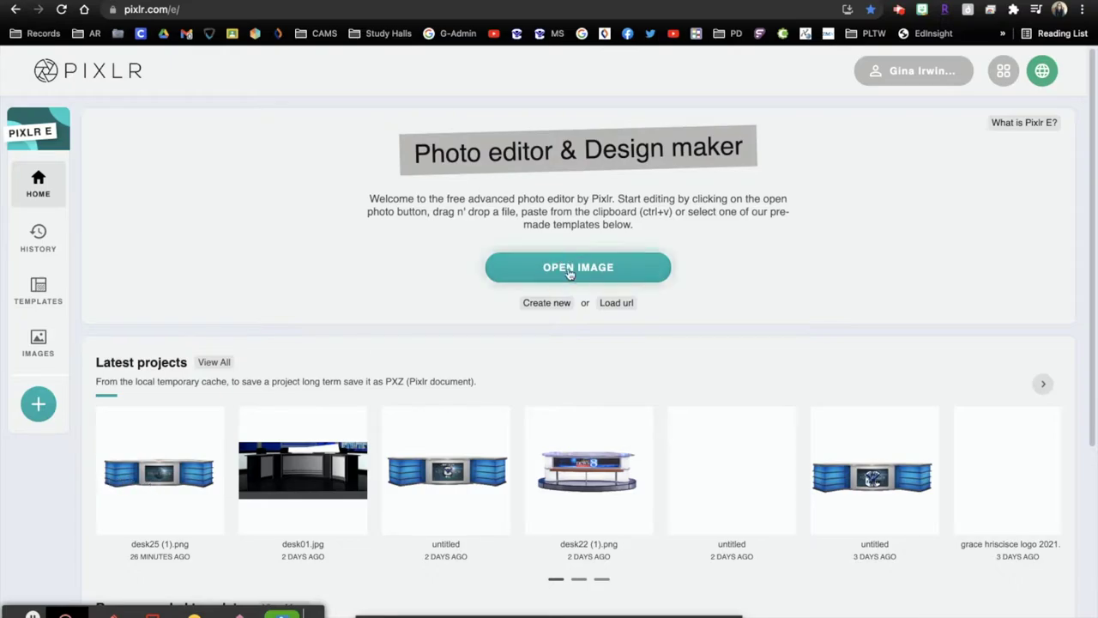
pyautogui.click(569, 269)
pyautogui.click(721, 448)
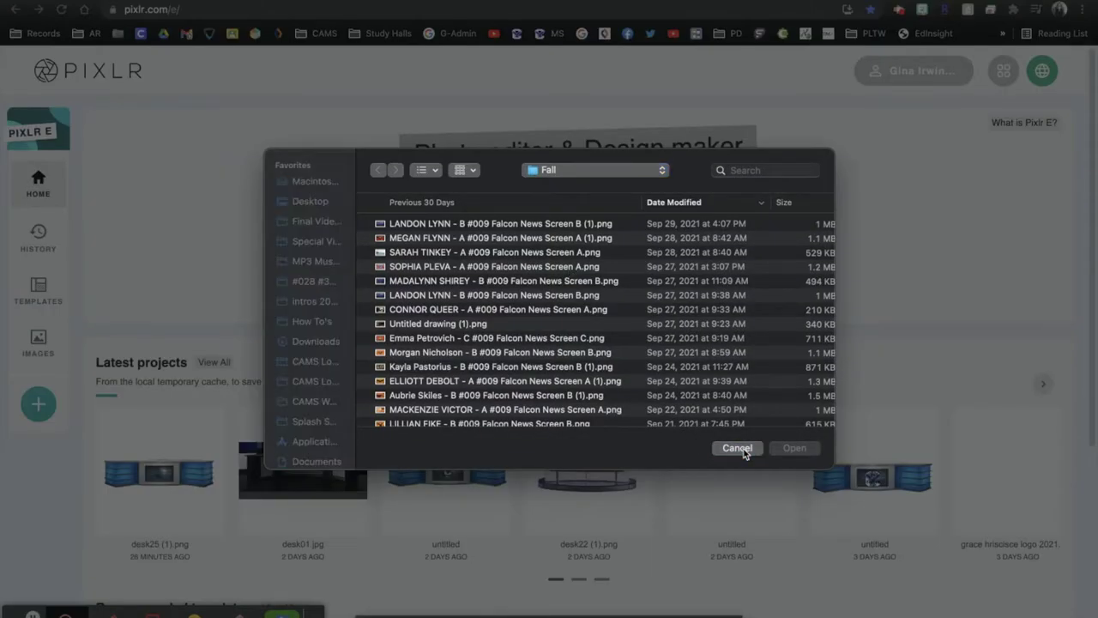
pyautogui.click(133, 477)
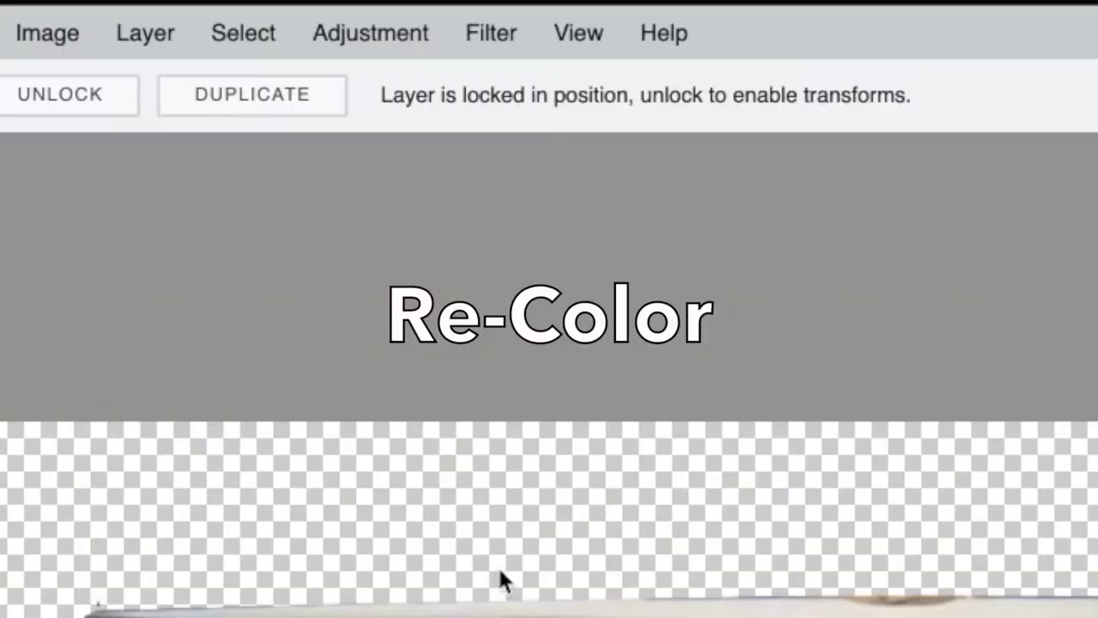
pyautogui.click(386, 34)
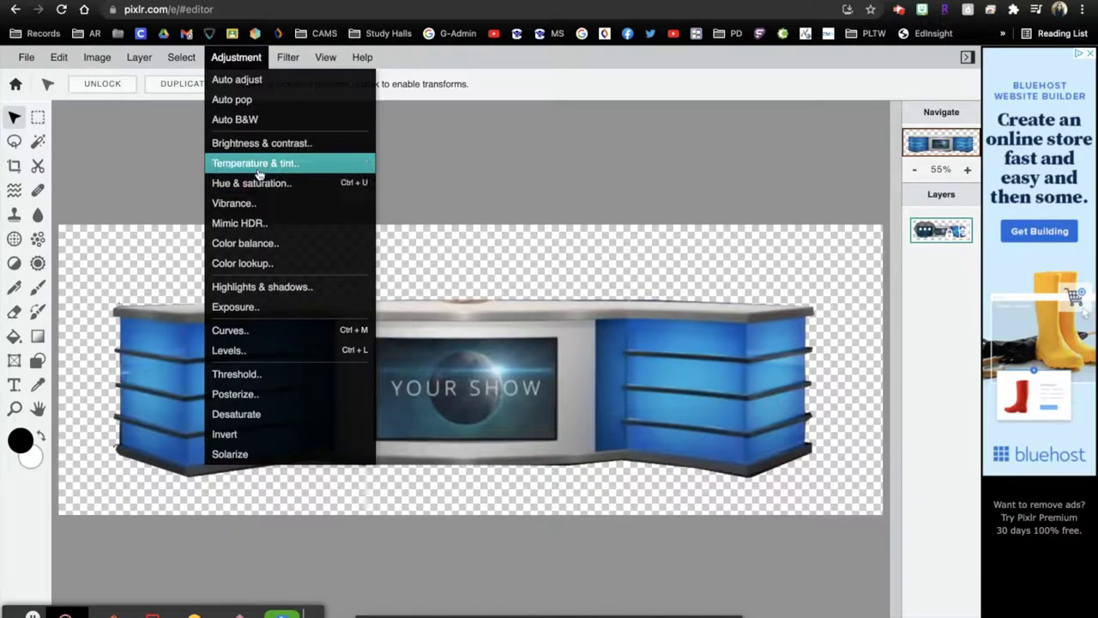
# Step: Apply a Hue & saturation adjustment with hue 4 and saturation 6, keeping the desk blue
pyautogui.click(260, 183)
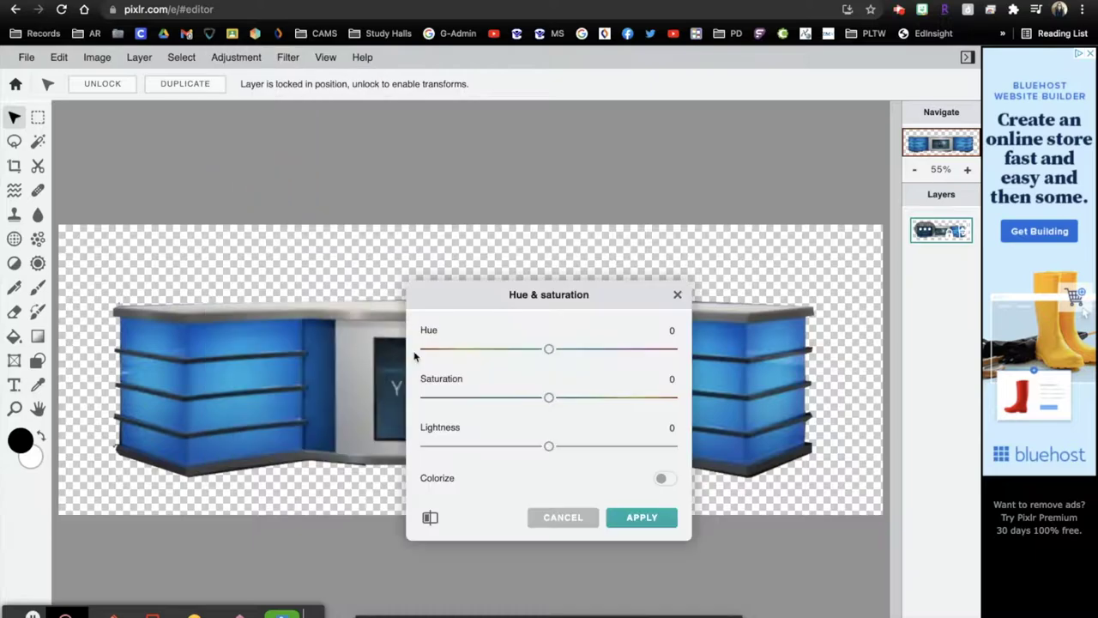
pyautogui.moveTo(544, 294); pyautogui.dragTo(693, 121)
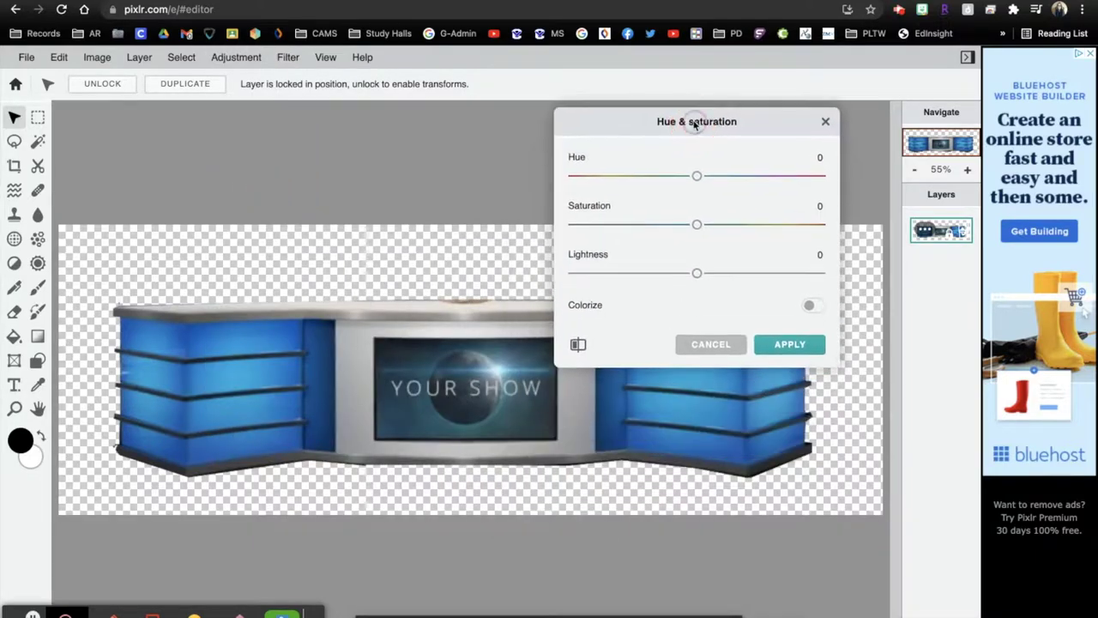
pyautogui.moveTo(696, 175); pyautogui.dragTo(688, 234)
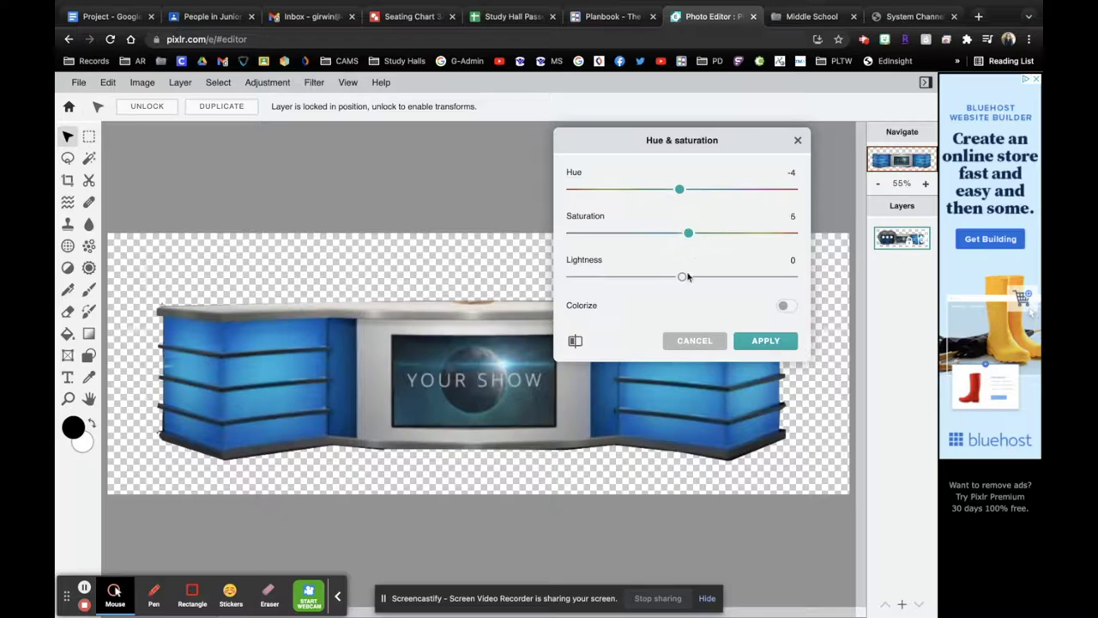
pyautogui.moveTo(682, 279)
pyautogui.mouseDown()
pyautogui.moveTo(644, 277)
pyautogui.moveTo(713, 277)
pyautogui.moveTo(669, 274)
pyautogui.moveTo(682, 280)
pyautogui.mouseUp()
pyautogui.moveTo(688, 232); pyautogui.dragTo(690, 235)
pyautogui.moveTo(679, 191)
pyautogui.mouseDown()
pyautogui.moveTo(670, 188)
pyautogui.moveTo(685, 190)
pyautogui.mouseUp()
pyautogui.click(766, 341)
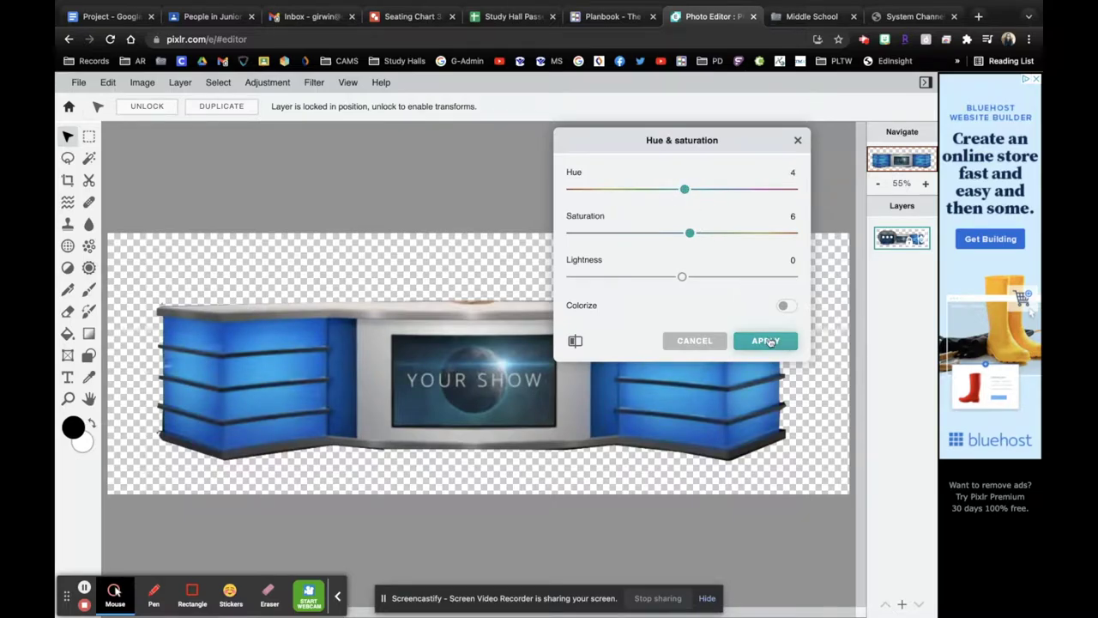
# Step: Darken the desk with a Highlights & shadows adjustment: highlights -41, shadows -77
pyautogui.click(265, 86)
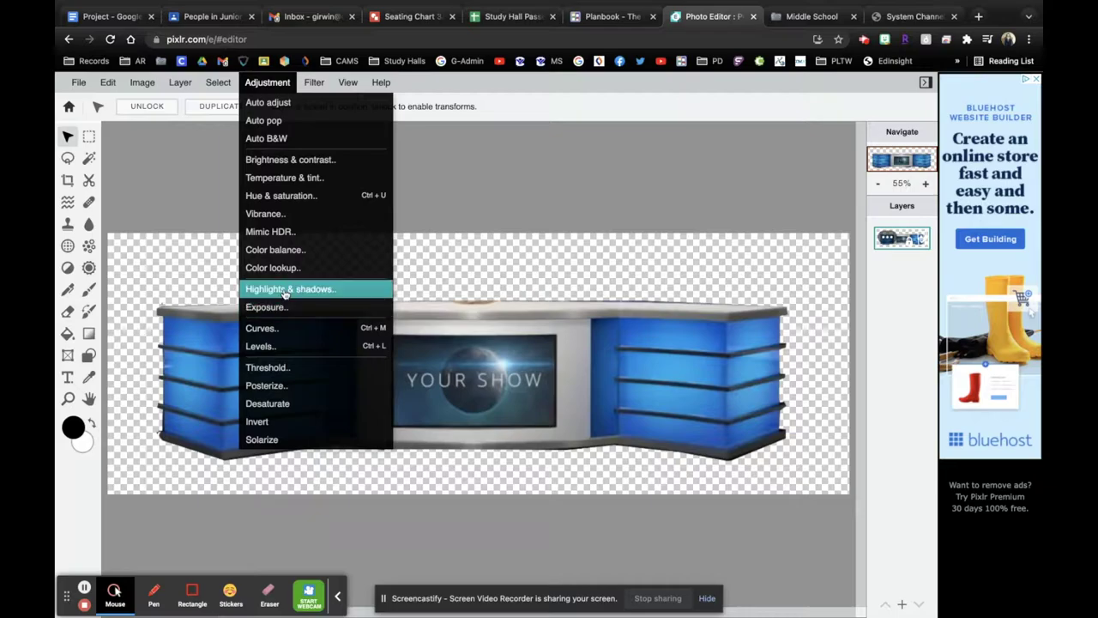
pyautogui.click(285, 291)
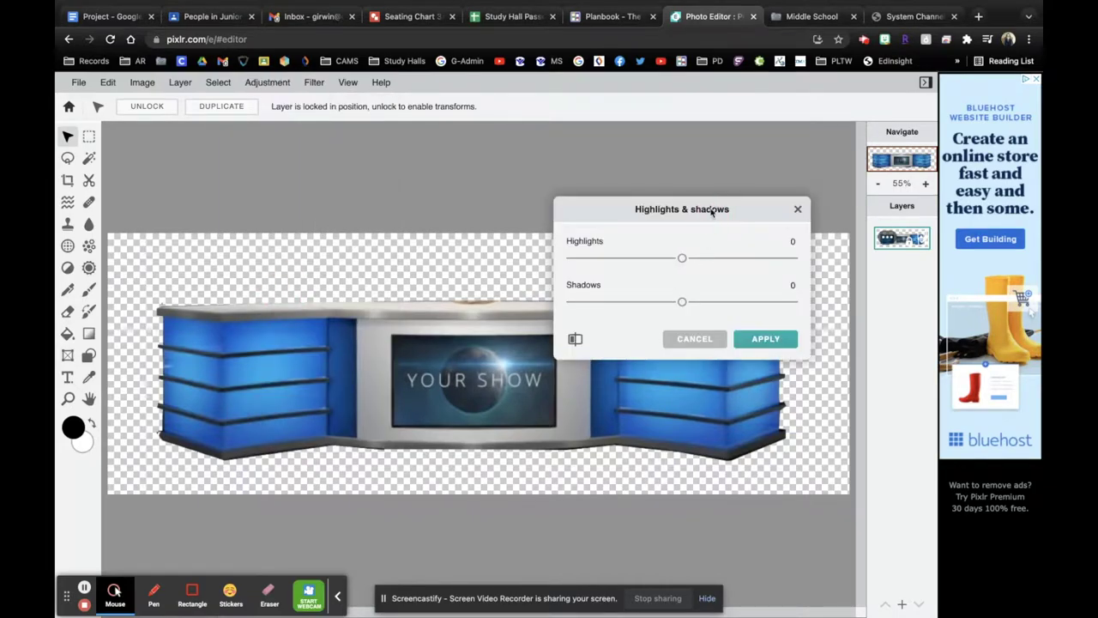
pyautogui.moveTo(711, 212); pyautogui.dragTo(711, 135)
pyautogui.moveTo(683, 181); pyautogui.dragTo(659, 180)
pyautogui.moveTo(682, 223); pyautogui.dragTo(636, 222)
pyautogui.click(783, 264)
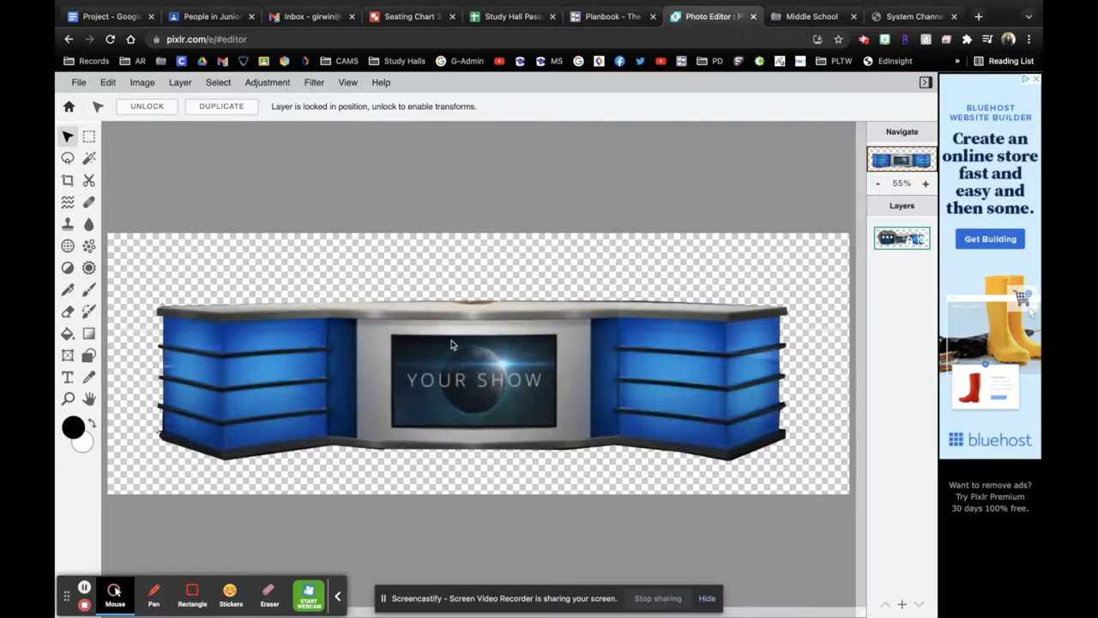
# Step: Browse Google Drive > Shared drives > Digital Media Files > Final Falcon Screens 2021
pyautogui.scroll(5, 473, 417)
pyautogui.scroll(-3, 475, 420)
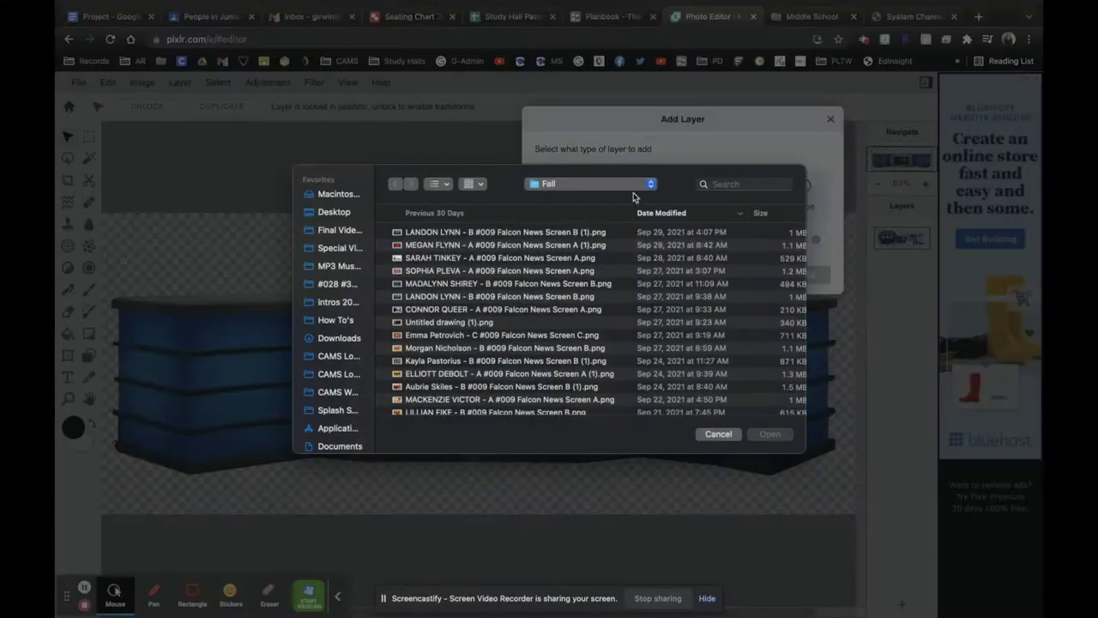
pyautogui.scroll(-5, 337, 337)
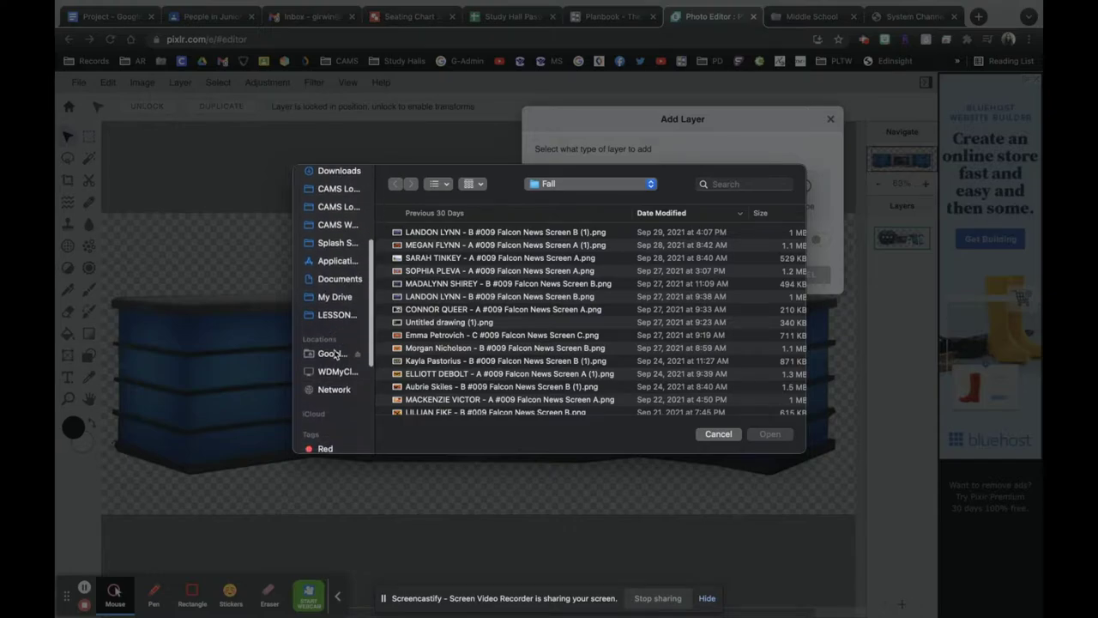
pyautogui.click(333, 353)
pyautogui.doubleClick(431, 245)
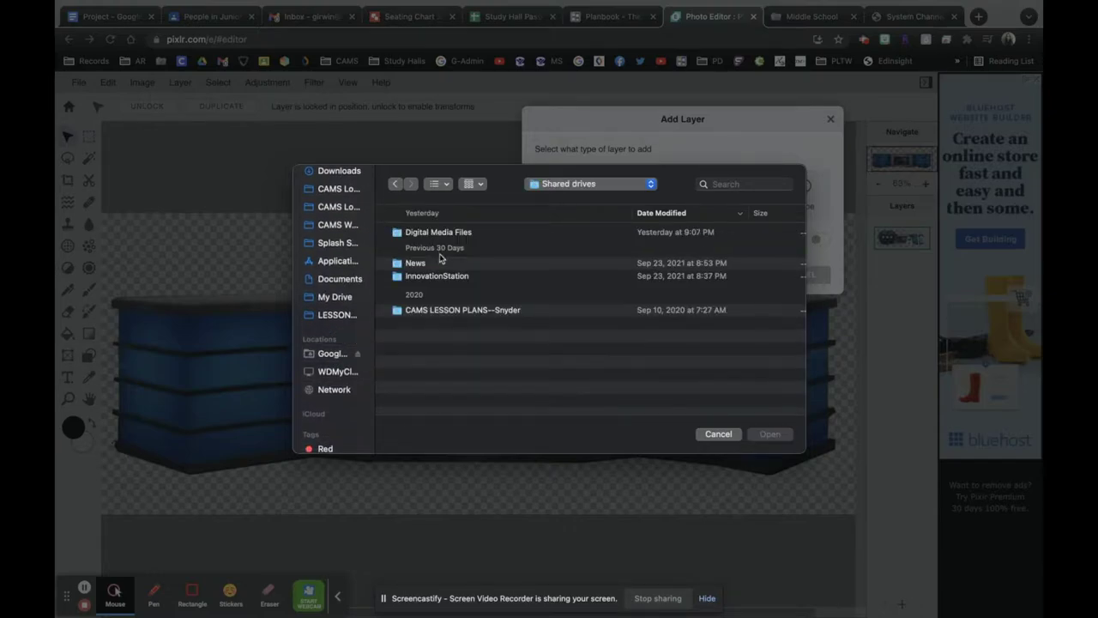
pyautogui.doubleClick(455, 232)
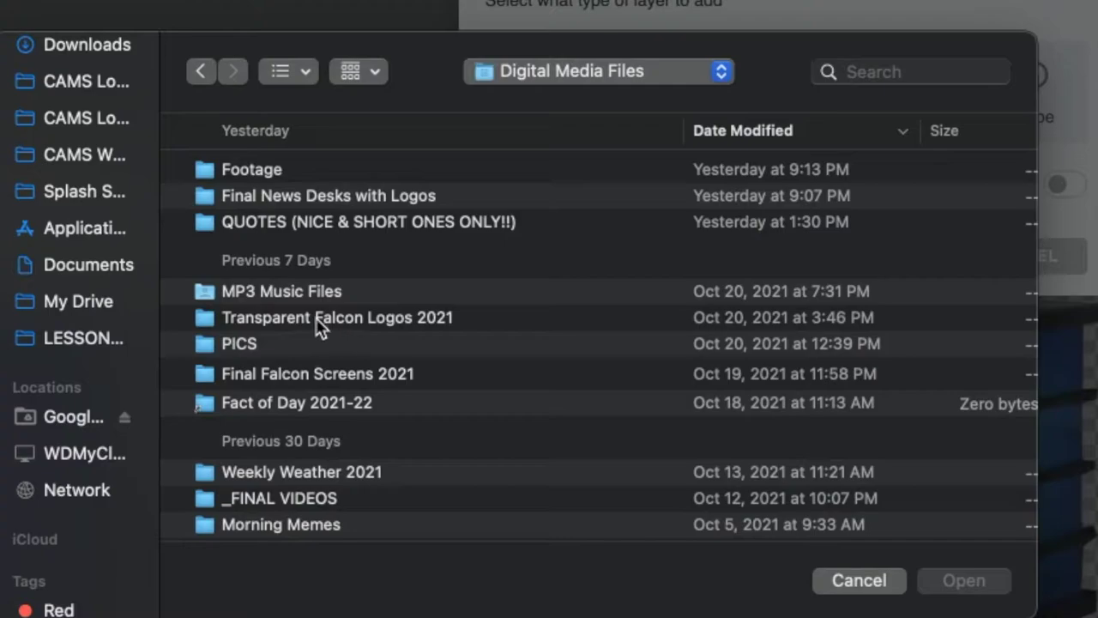
pyautogui.doubleClick(322, 373)
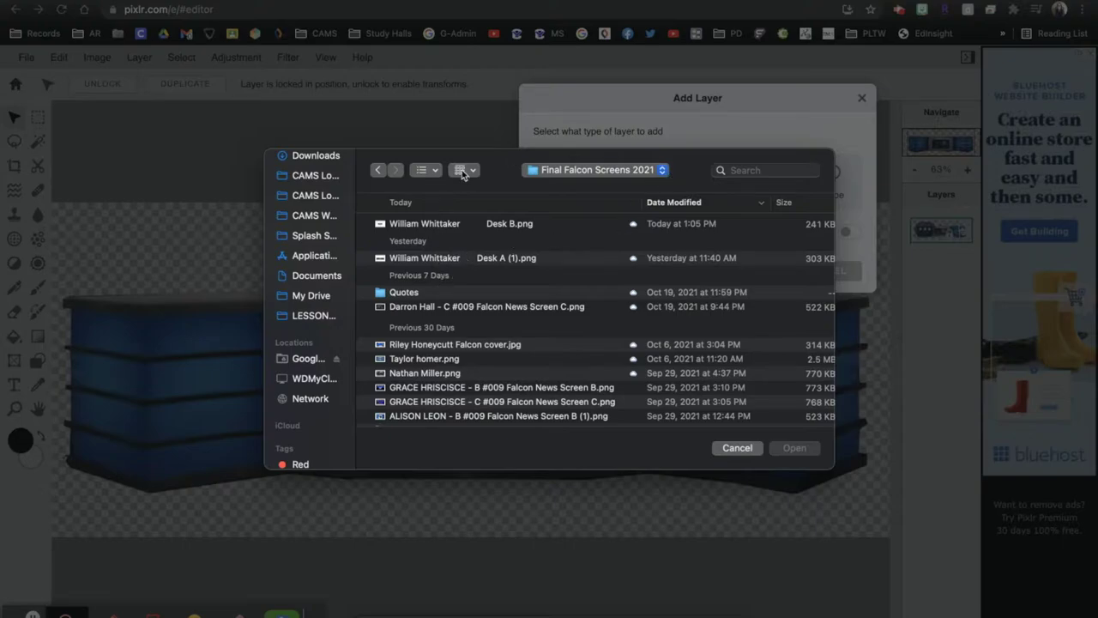
# Step: Try the folder's grouping and thumbnail views, then return to list view
pyautogui.click(464, 172)
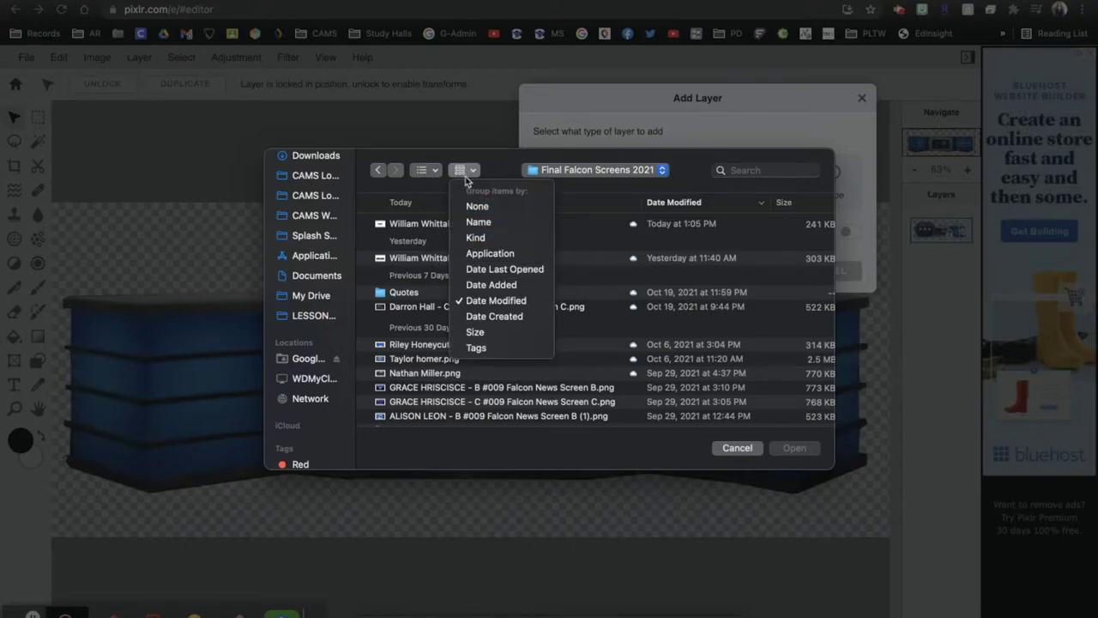
pyautogui.click(424, 175)
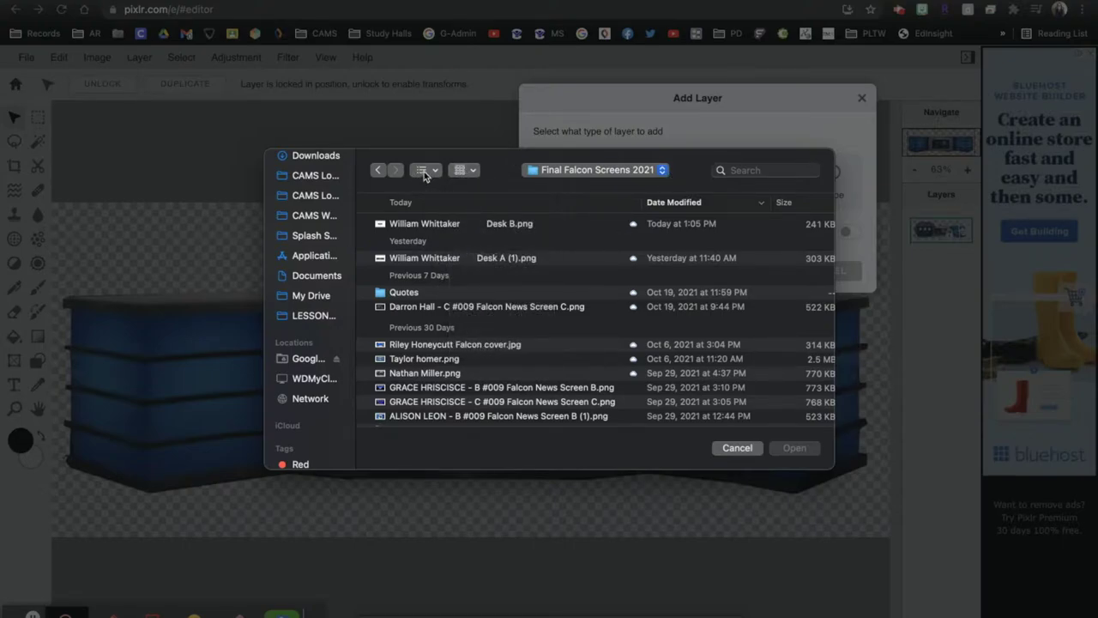
pyautogui.click(424, 175)
pyautogui.press('Escape')
pyautogui.press('super+1')
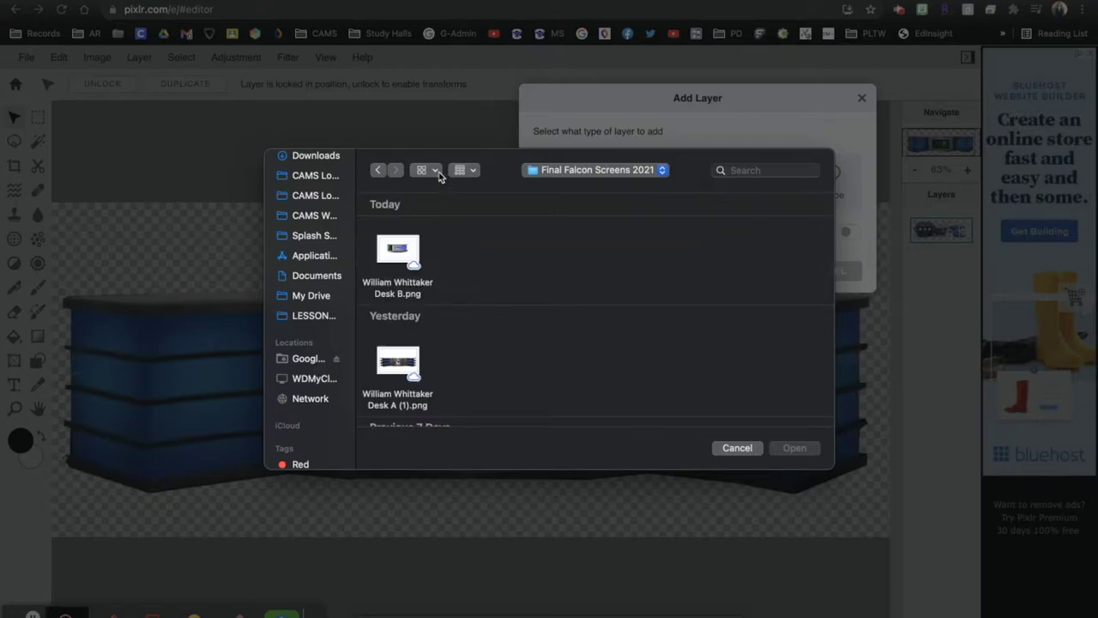
pyautogui.click(439, 175)
pyautogui.click(440, 244)
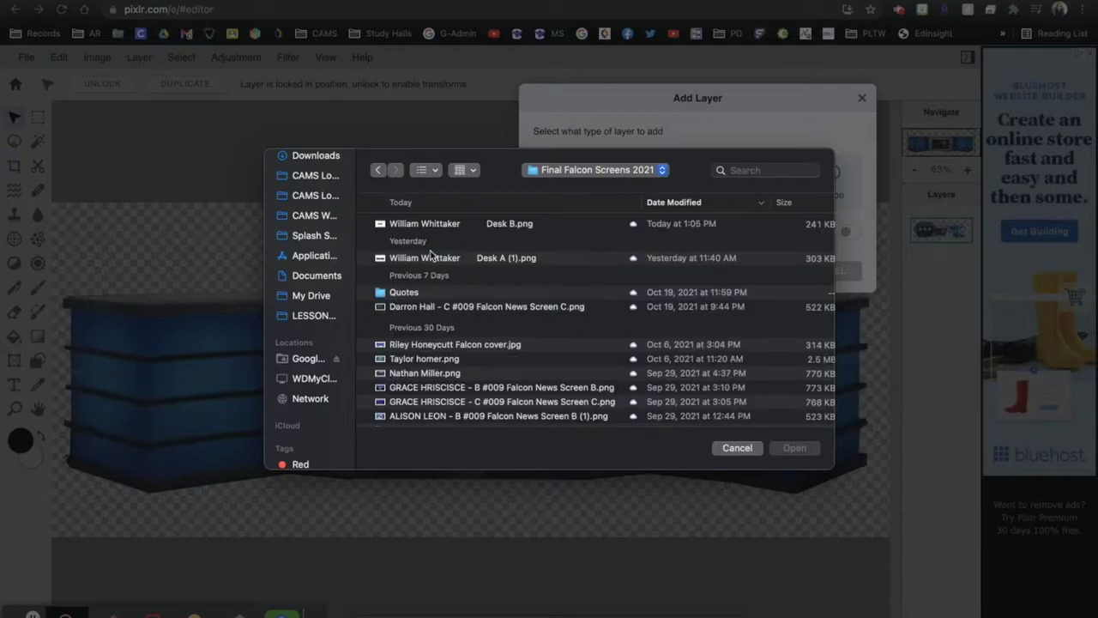
# Step: Preview the screen images and add the Falcon News Screen C PNG as a new layer
pyautogui.click(460, 364)
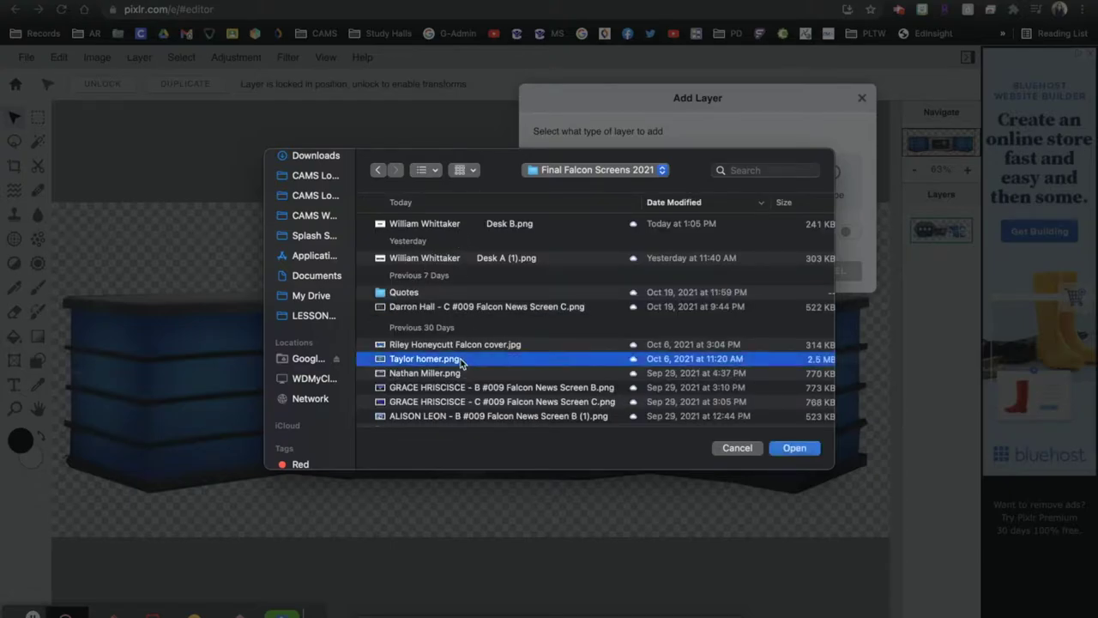
pyautogui.press('space')
pyautogui.press('Up')
pyautogui.press('Up')
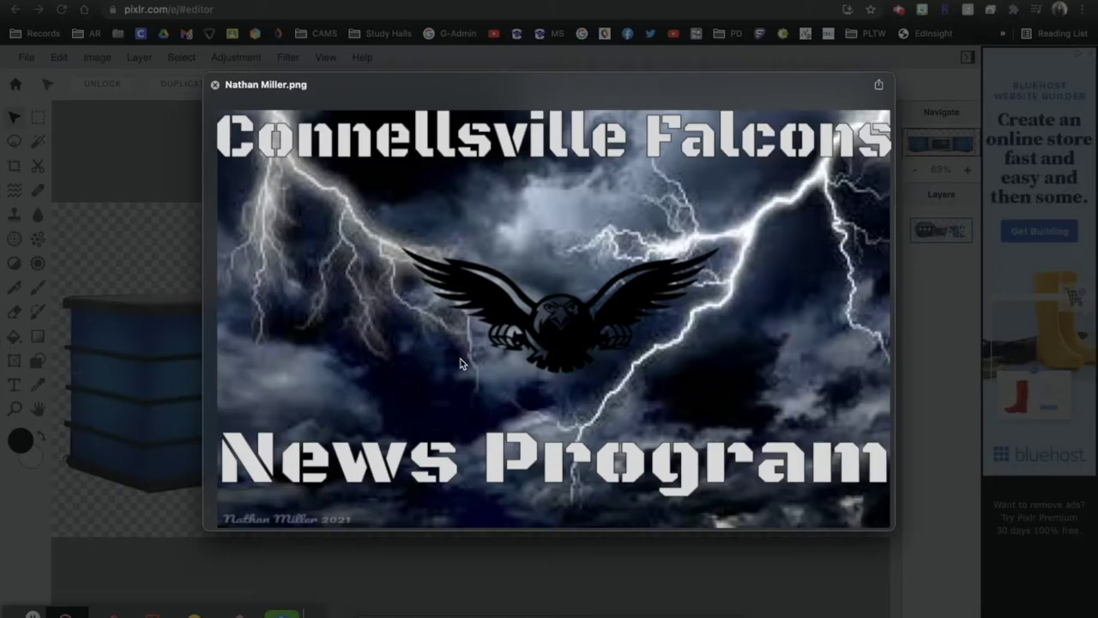
pyautogui.press('Down')
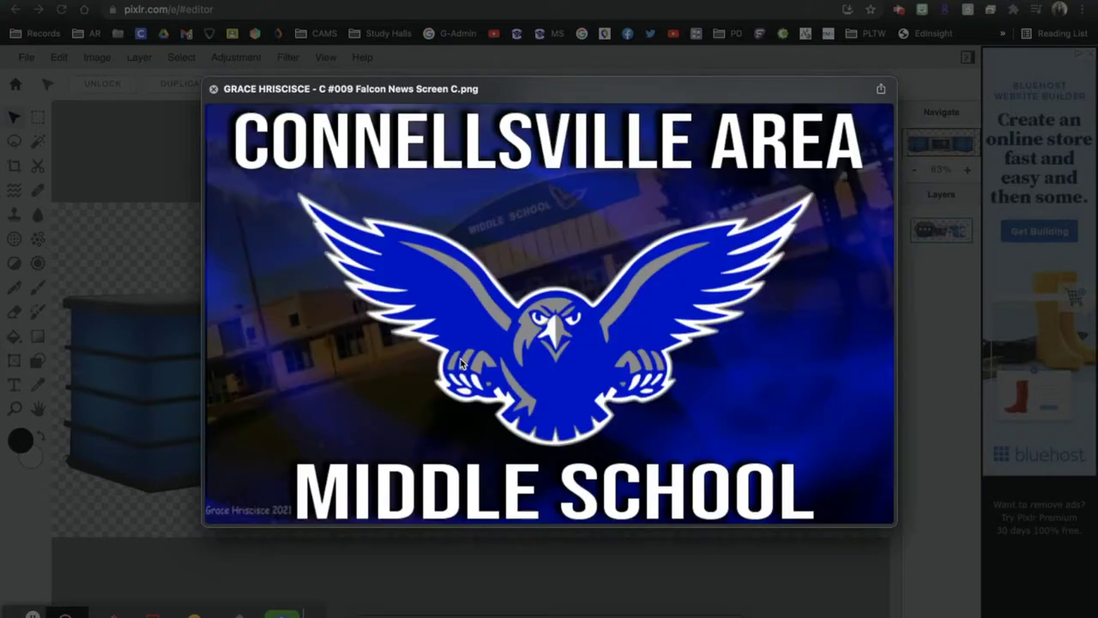
pyautogui.press('Down')
pyautogui.press('Up')
pyautogui.press('space')
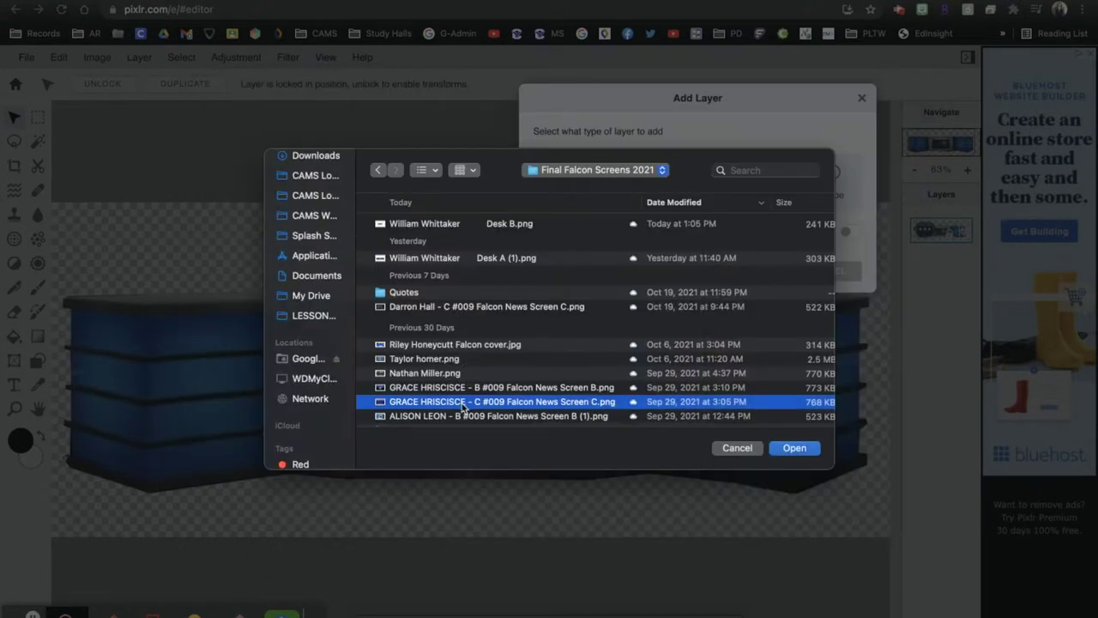
pyautogui.doubleClick(466, 403)
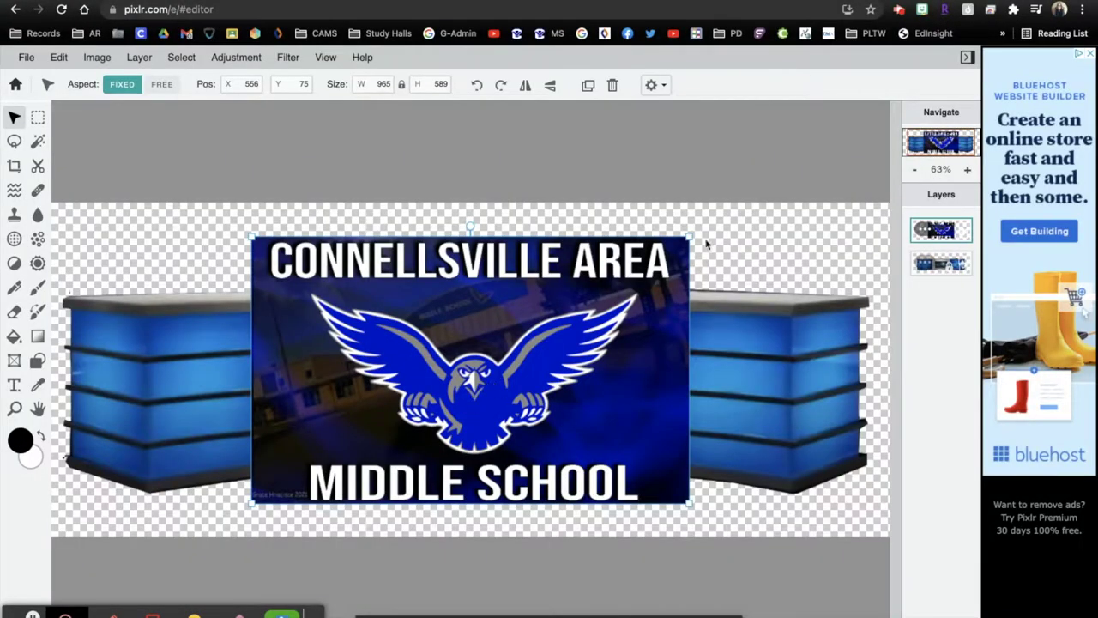
# Step: Shrink the school logo layer and centre it on the desk's screen
pyautogui.moveTo(689, 235); pyautogui.dragTo(480, 358)
pyautogui.moveTo(435, 431); pyautogui.dragTo(543, 388)
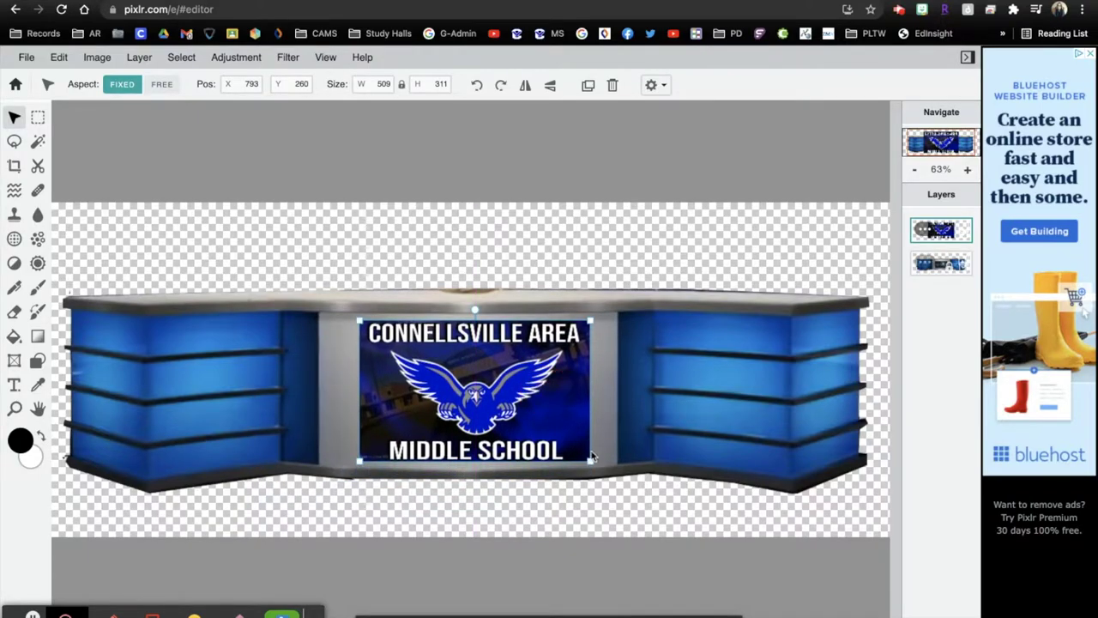
pyautogui.moveTo(590, 462); pyautogui.dragTo(591, 461)
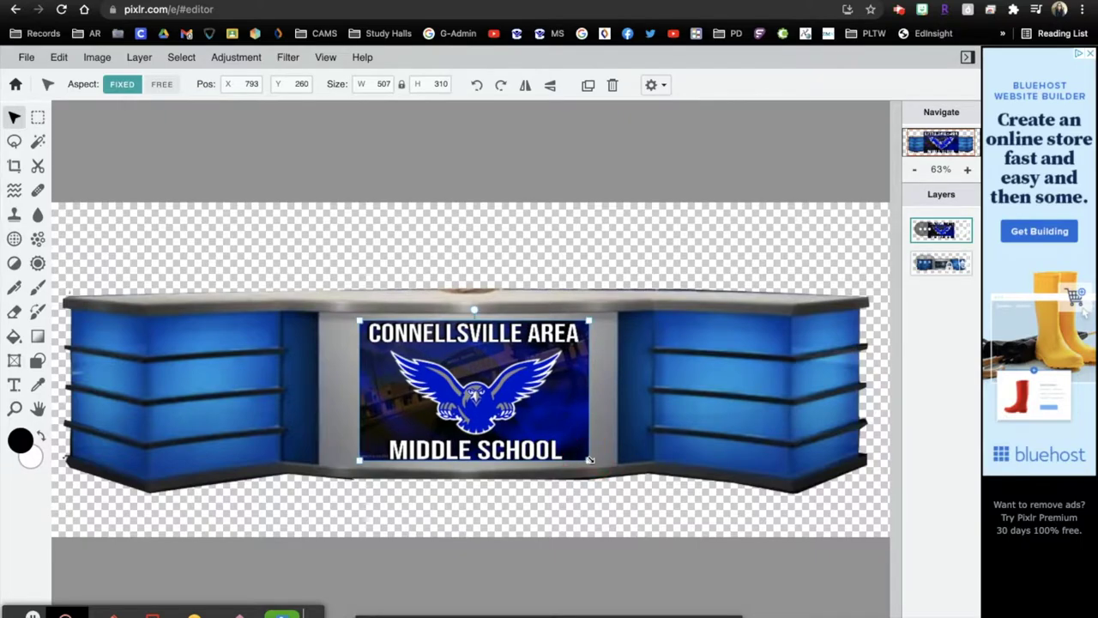
# Step: Delete the logo layer so the desk's YOUR SHOW screen shows again
pyautogui.click(599, 246)
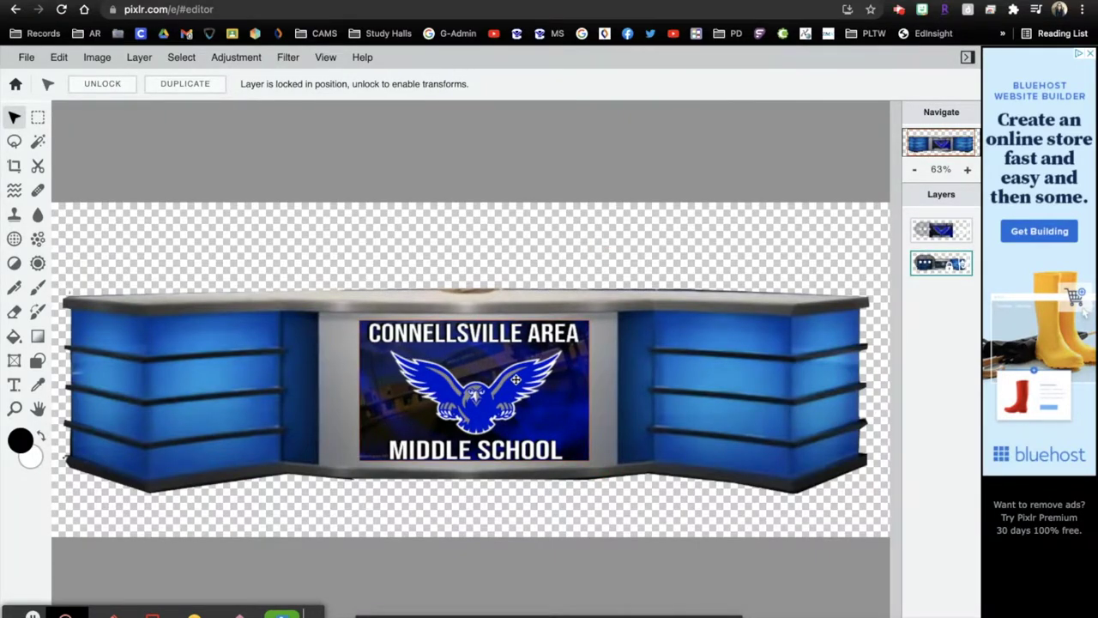
pyautogui.scroll(10, 516, 379)
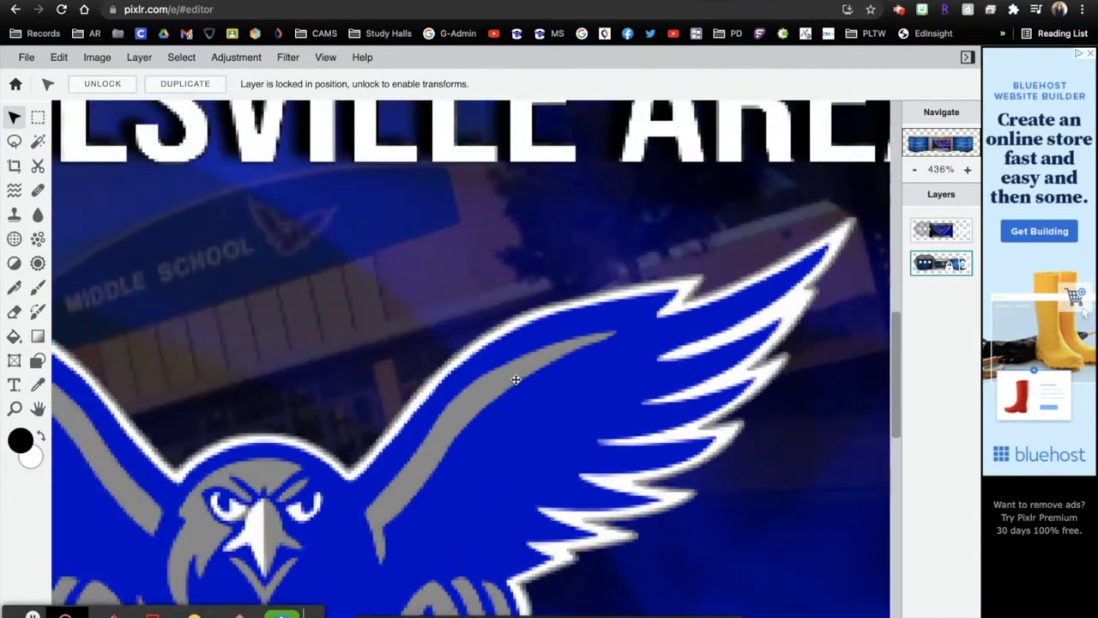
pyautogui.scroll(-10, 516, 379)
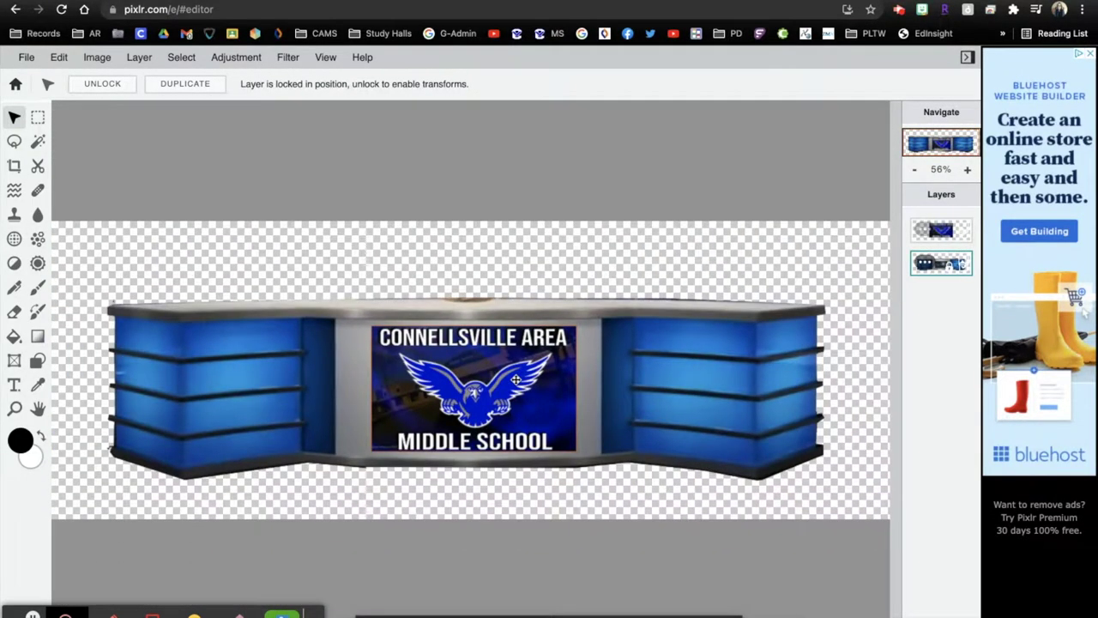
pyautogui.scroll(-1, 516, 379)
pyautogui.click(515, 379)
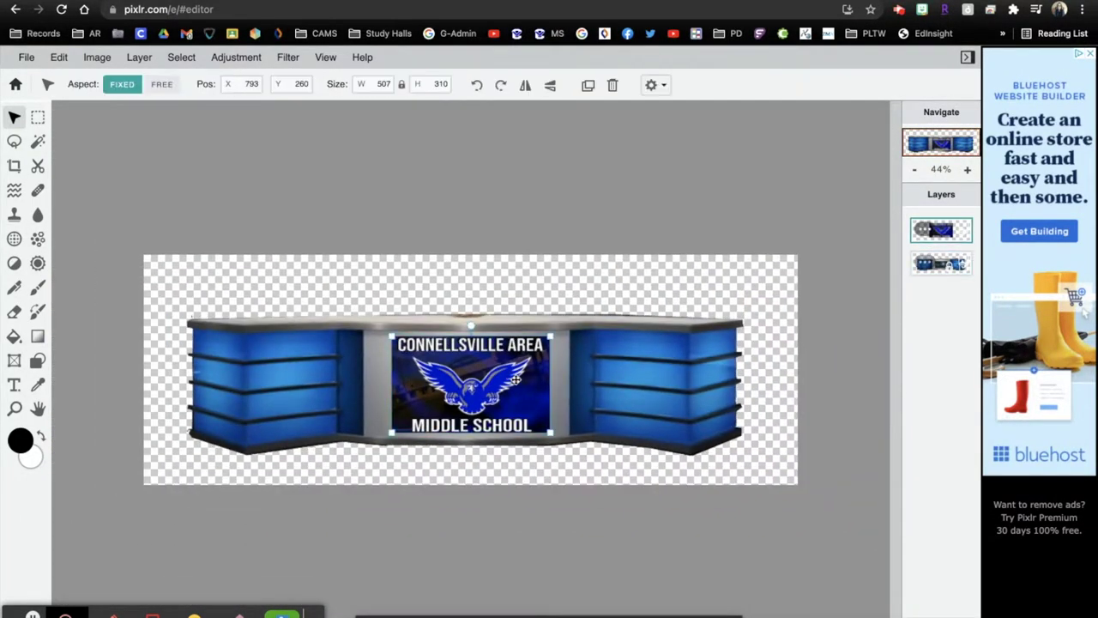
pyautogui.press('Delete')
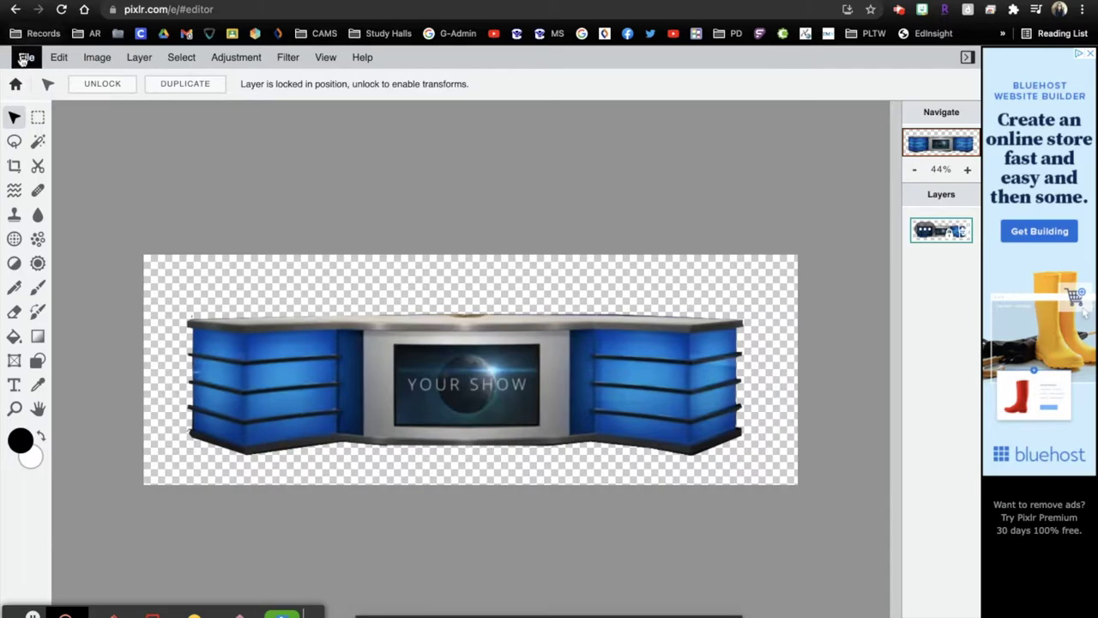
# Step: Download the desk image as a PNG named 'Blue Desk Colored'
pyautogui.click(26, 56)
pyautogui.click(53, 187)
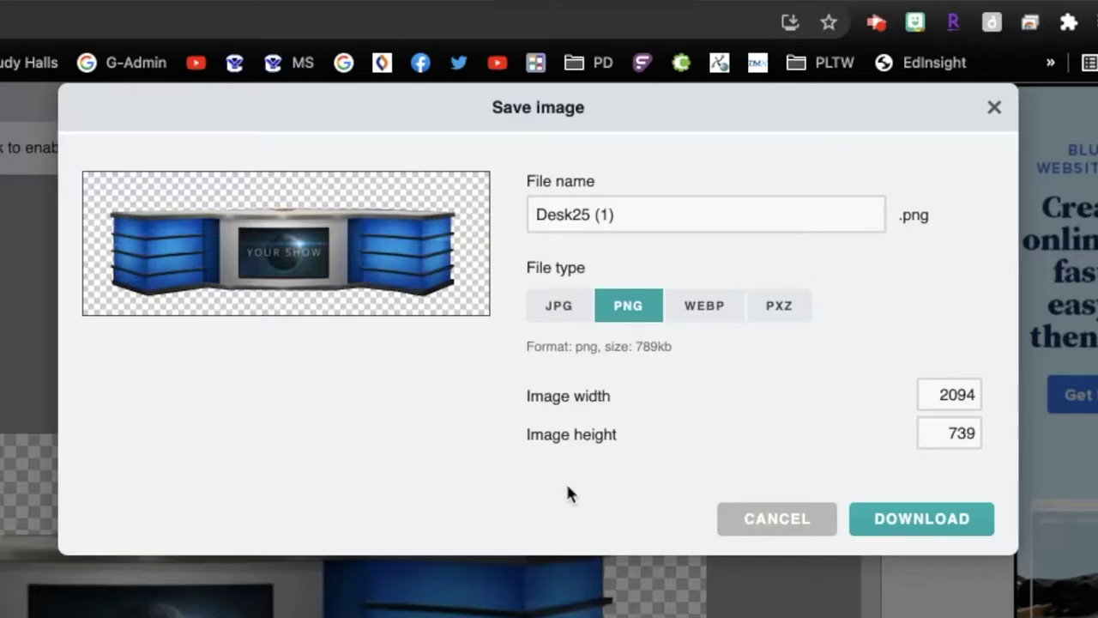
pyautogui.click(765, 122)
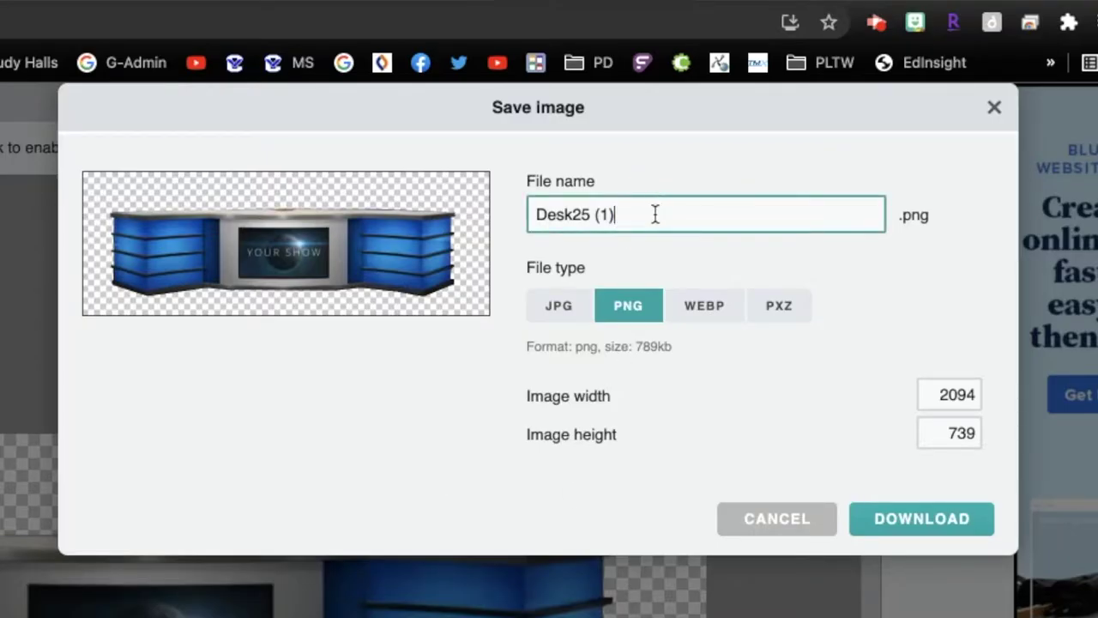
pyautogui.tripleClick(654, 215)
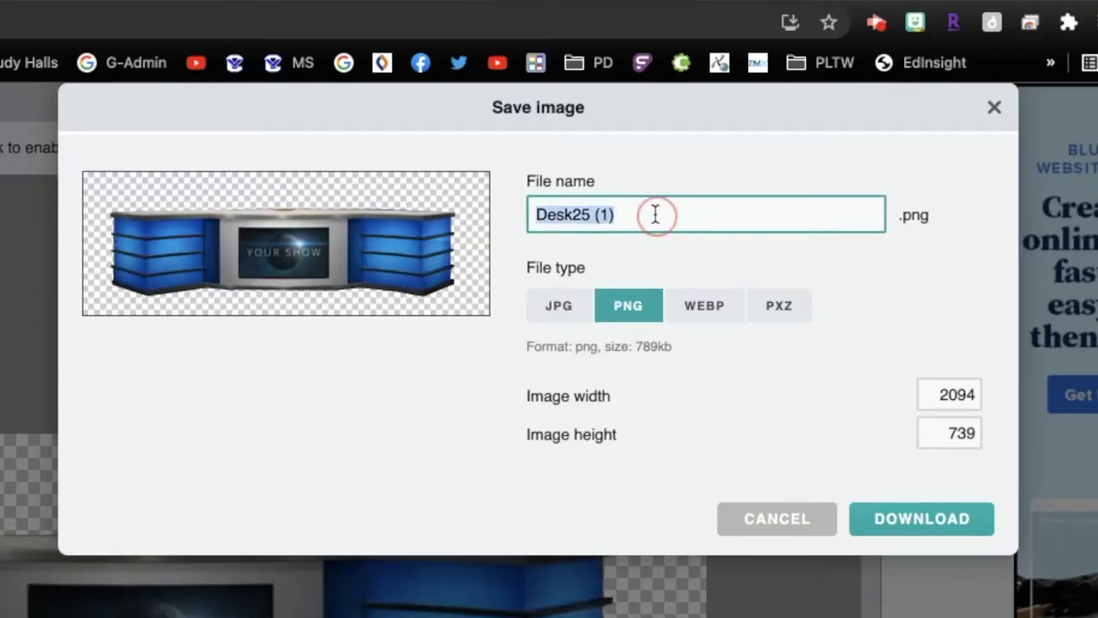
pyautogui.write('Blue')
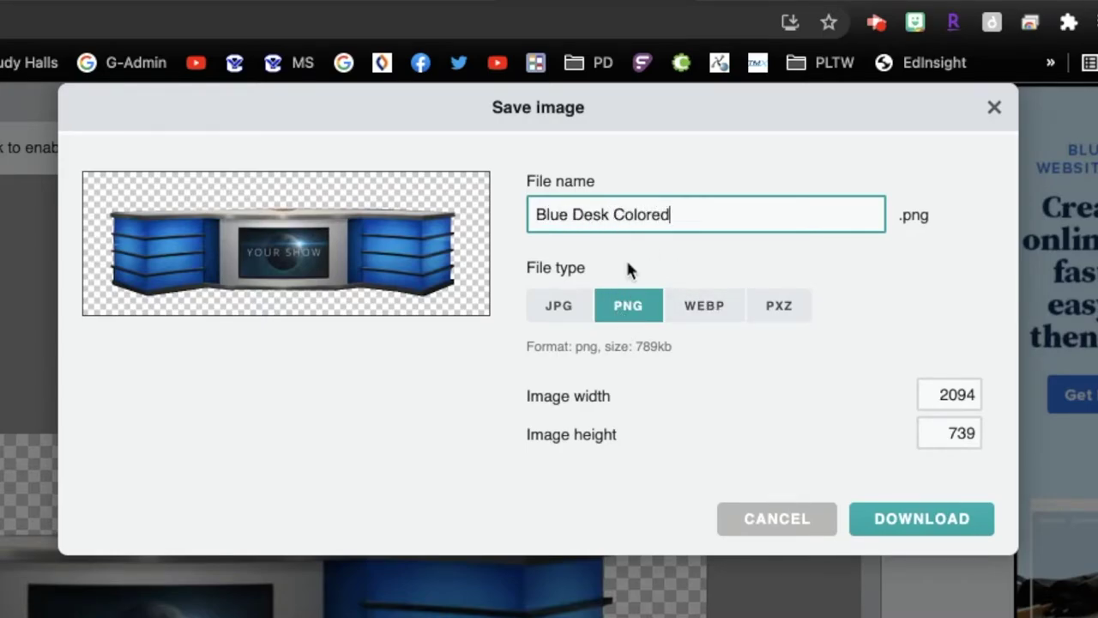
pyautogui.click(631, 307)
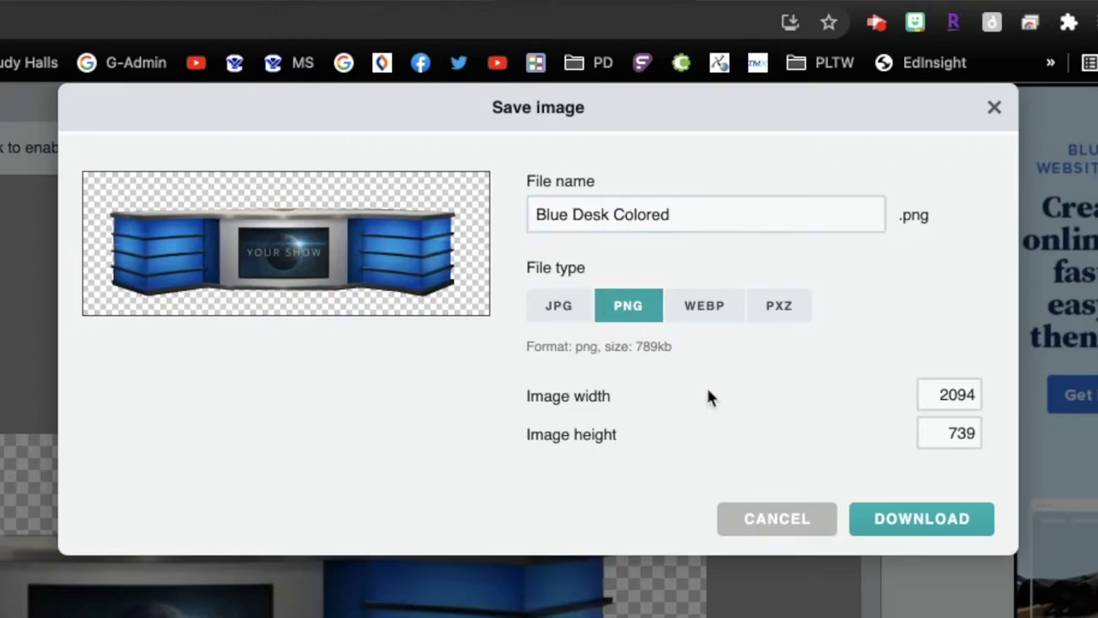
pyautogui.click(933, 521)
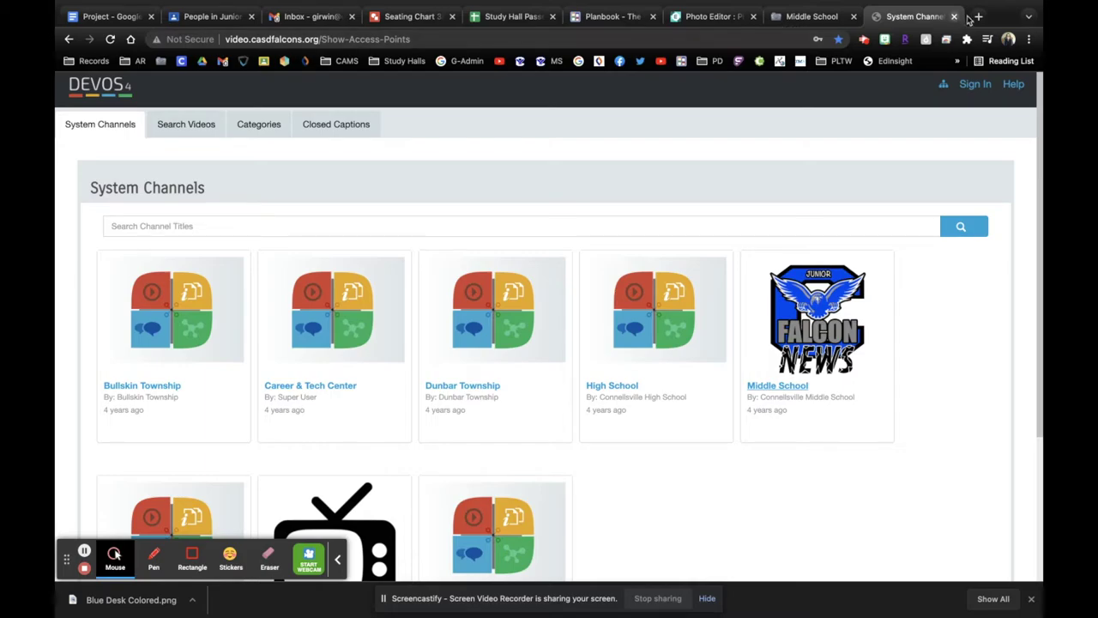
# Step: Go to Google Drive in a new tab and create a new Google Drawings file
pyautogui.click(954, 17)
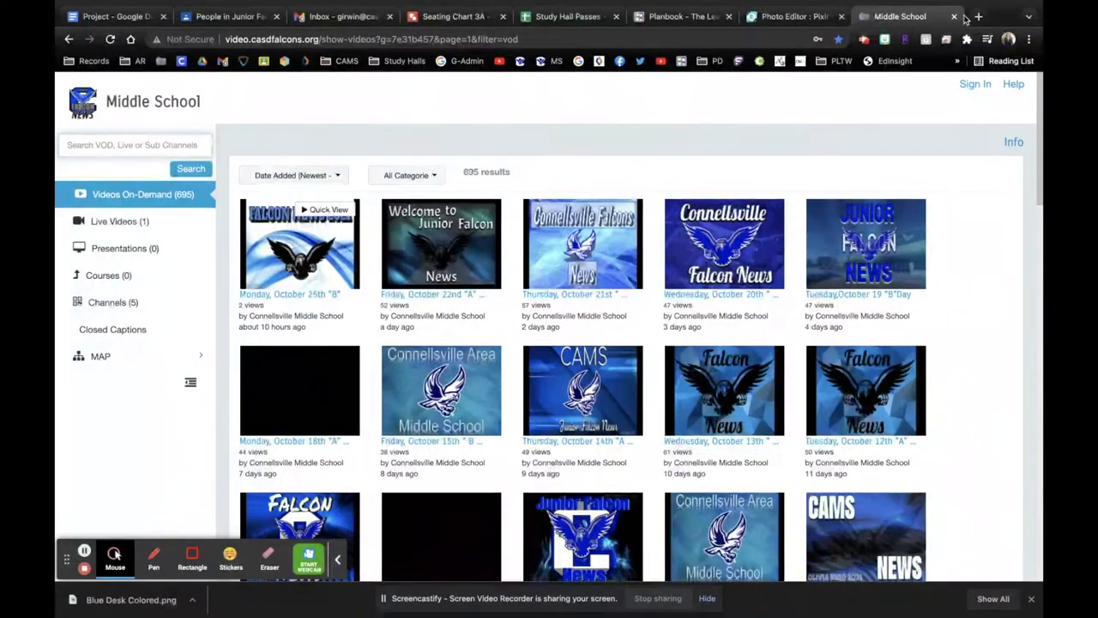
pyautogui.click(978, 16)
pyautogui.write('f')
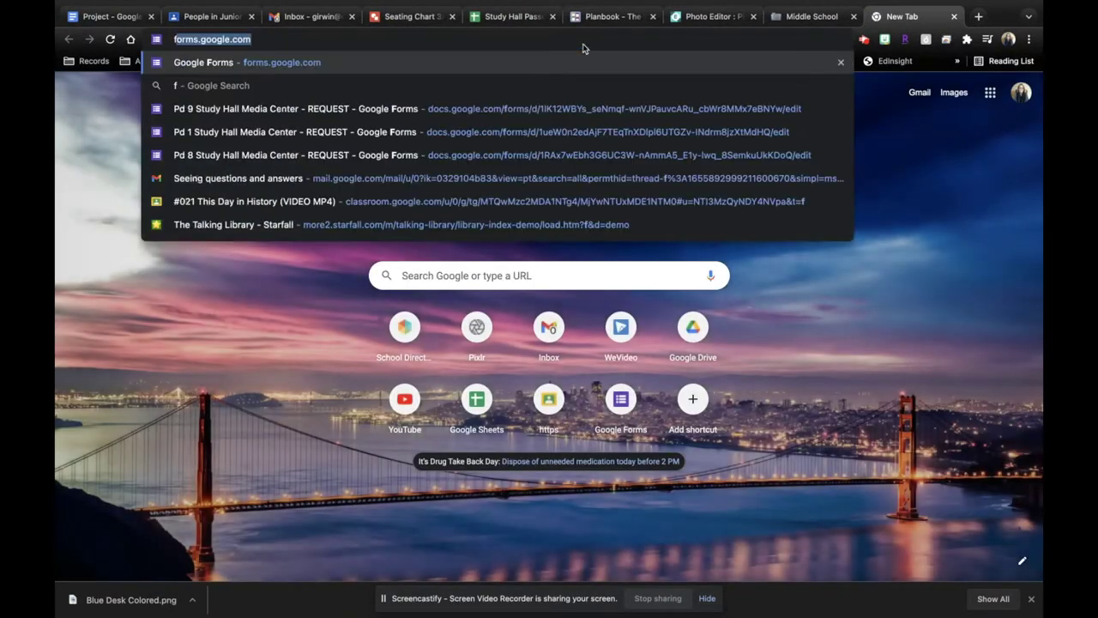
pyautogui.write('drive')
pyautogui.press('Return')
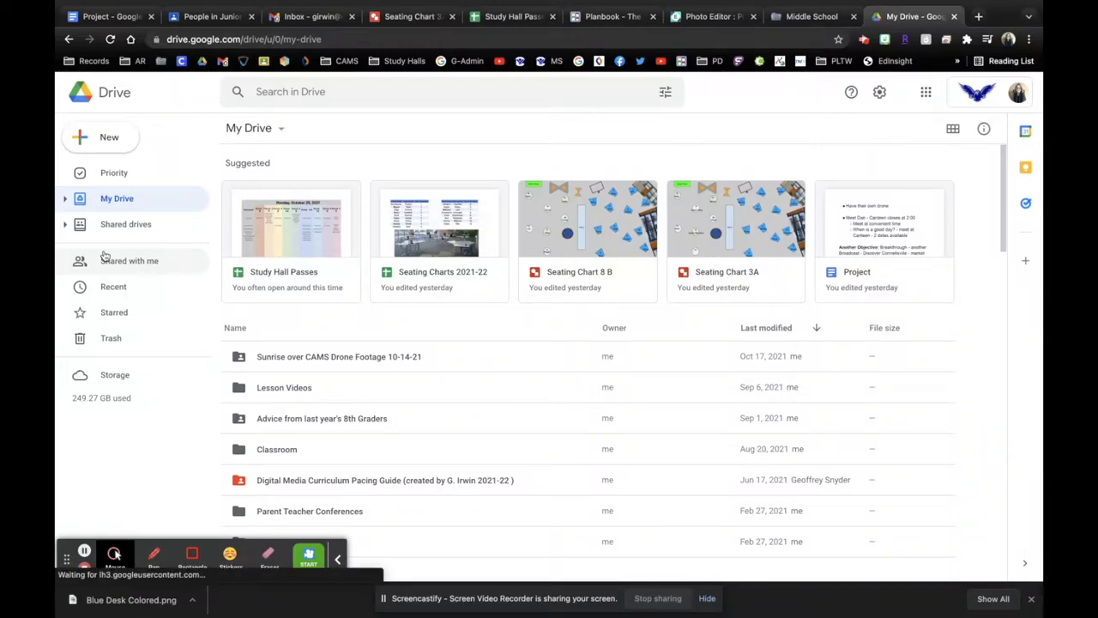
pyautogui.click(109, 150)
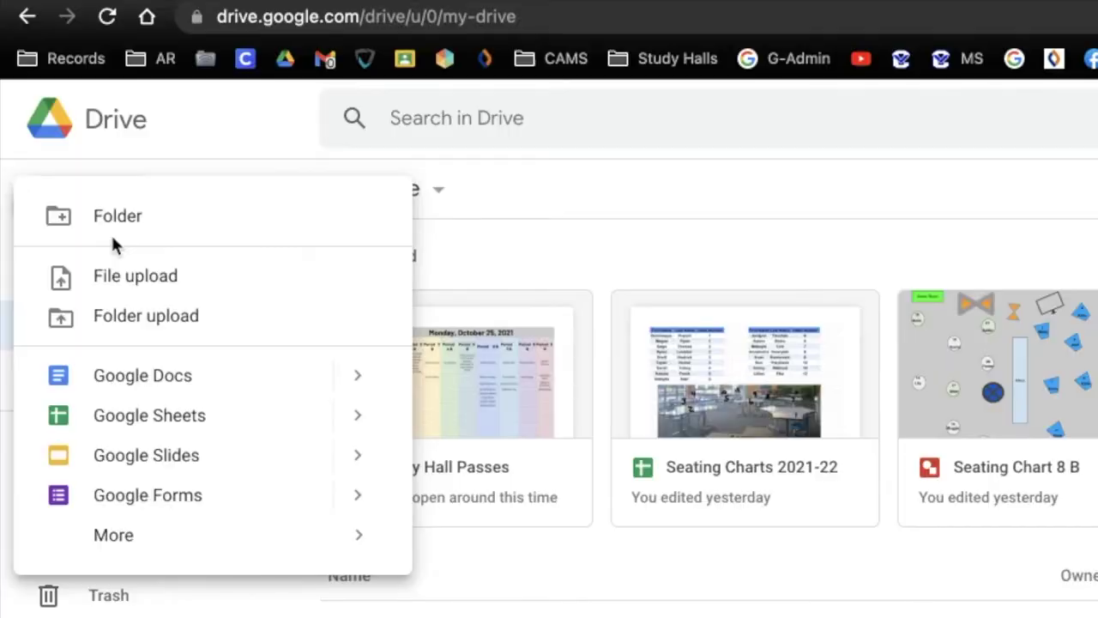
pyautogui.moveTo(115, 548)
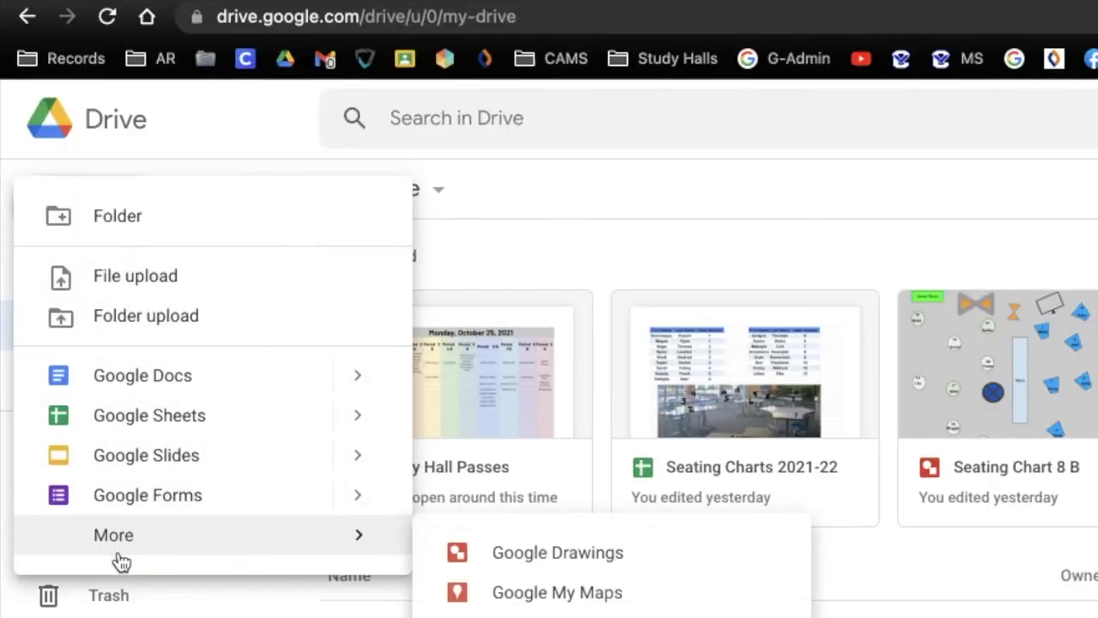
pyautogui.click(582, 571)
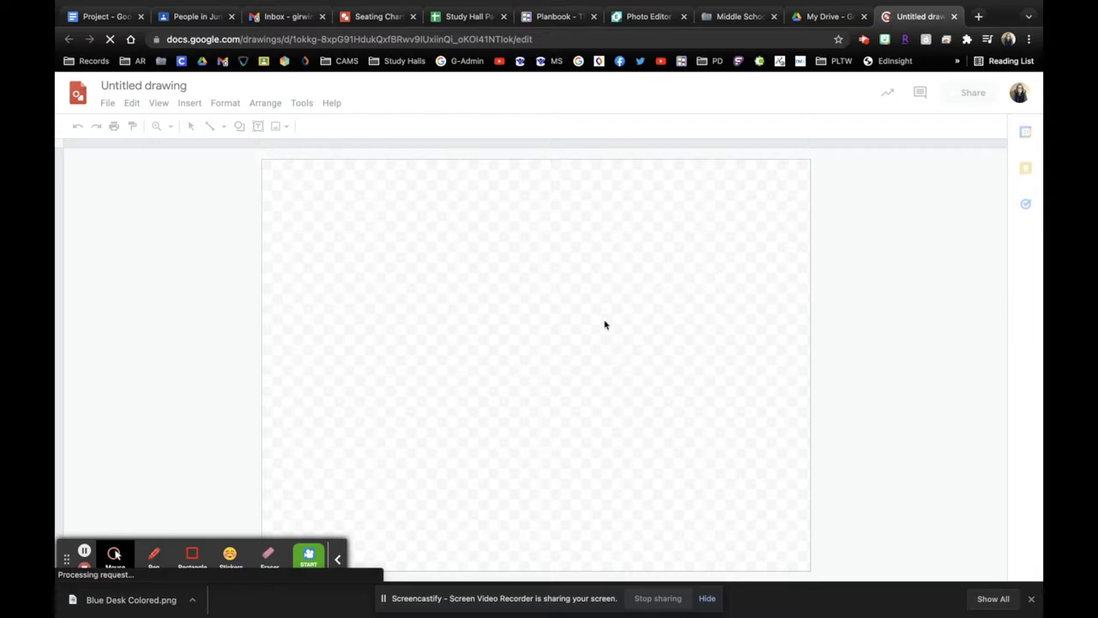
# Step: Upload Blue Desk Colored.png from the Downloads folder into the drawing
pyautogui.click(190, 103)
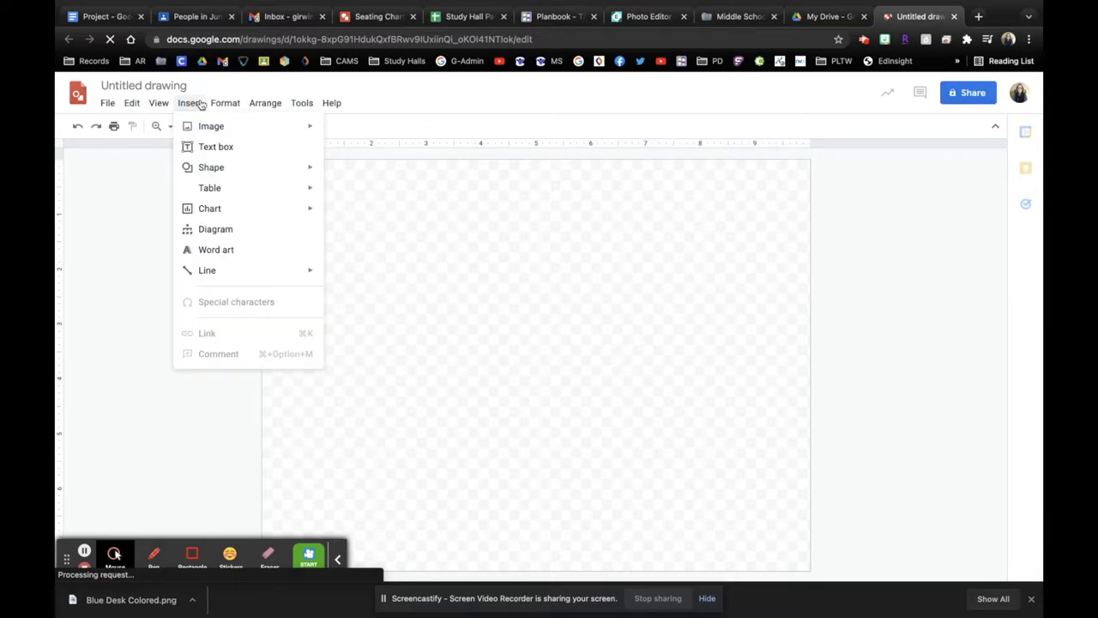
pyautogui.moveTo(310, 130)
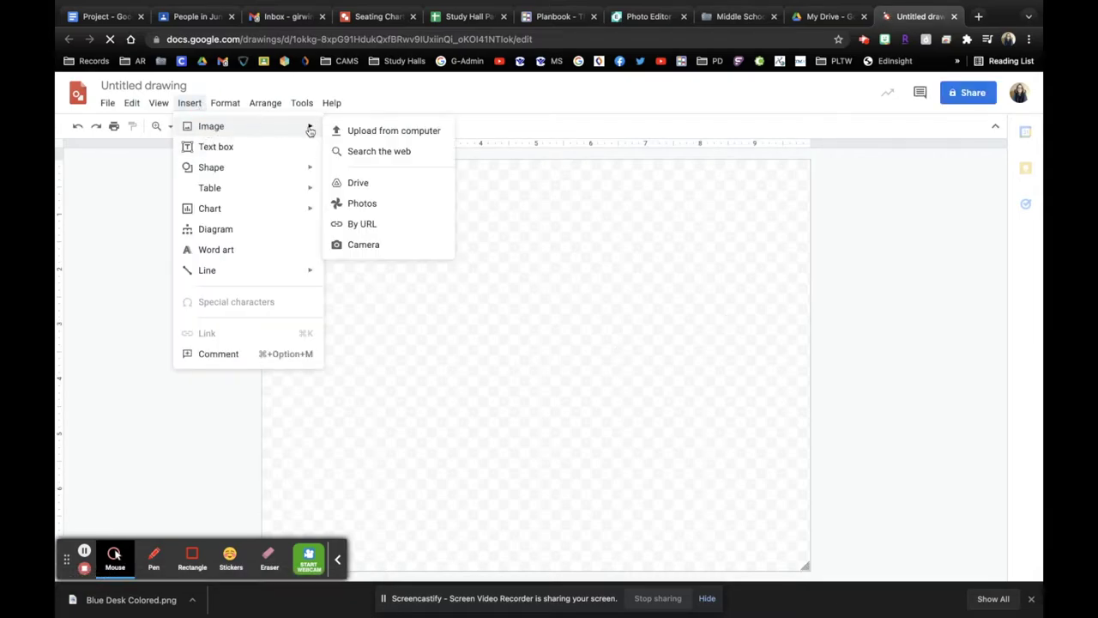
pyautogui.click(378, 132)
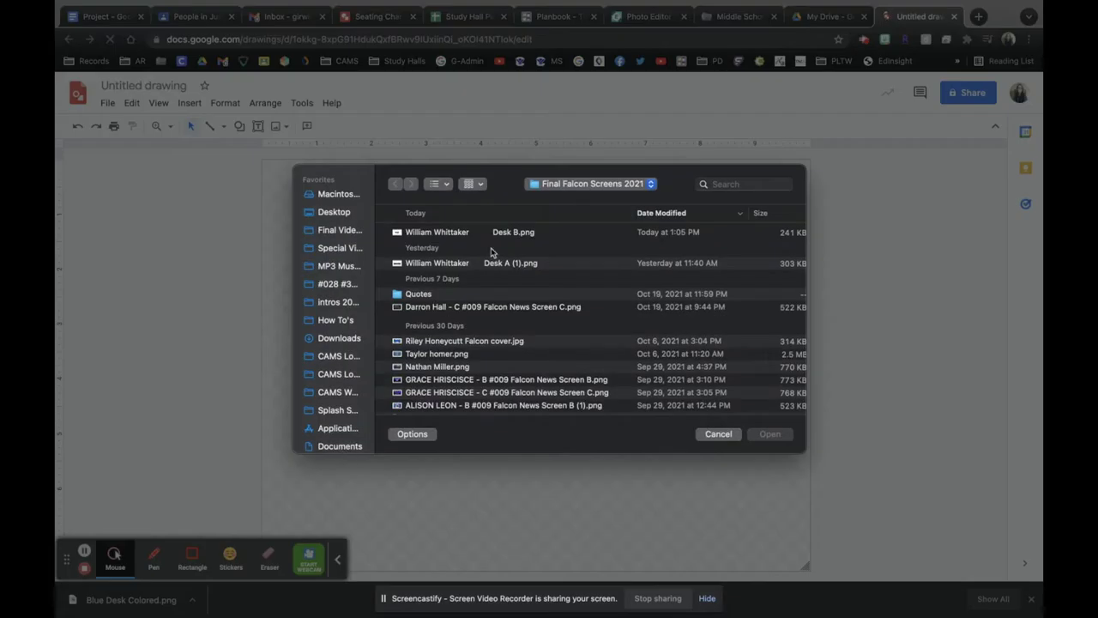
pyautogui.click(332, 339)
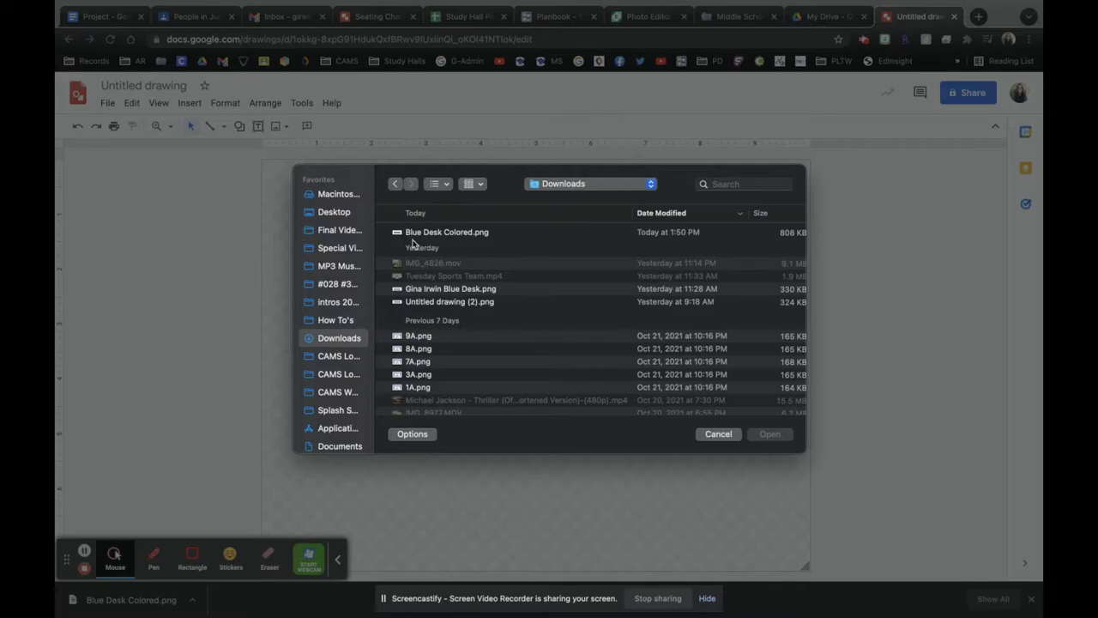
pyautogui.click(437, 235)
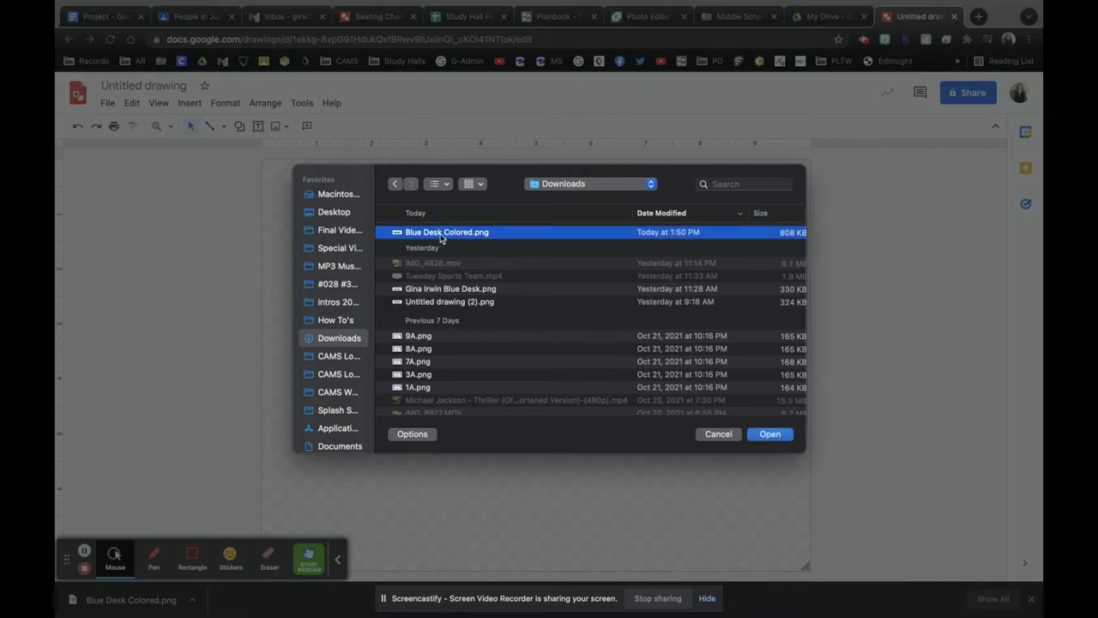
pyautogui.click(770, 434)
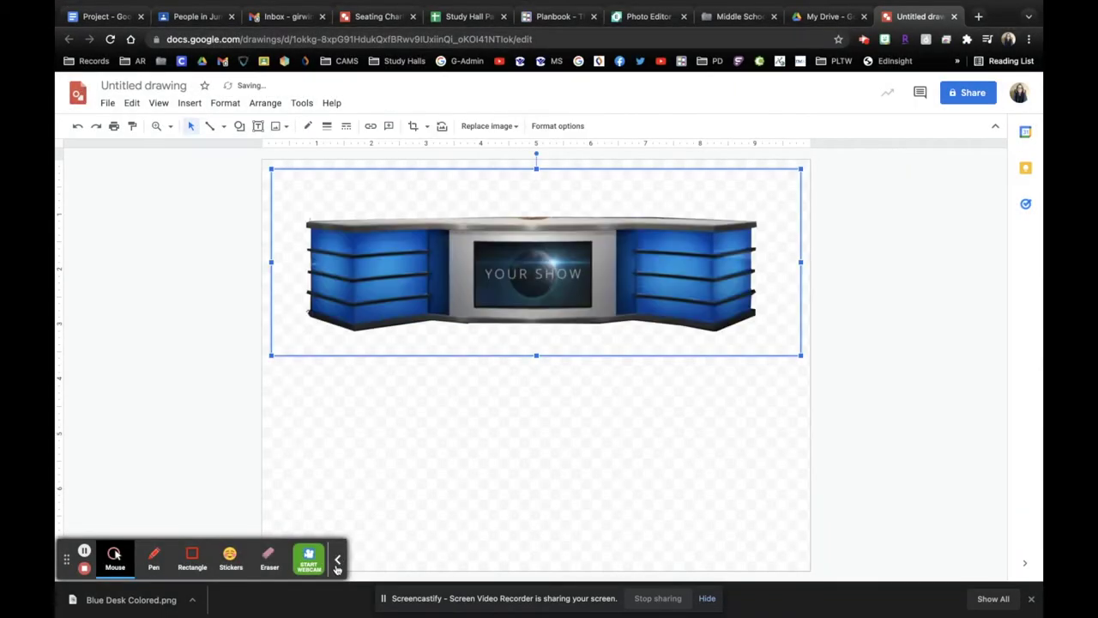
# Step: Trim the canvas to fit around the desk and nudge the desk image up
pyautogui.click(337, 561)
pyautogui.click(780, 529)
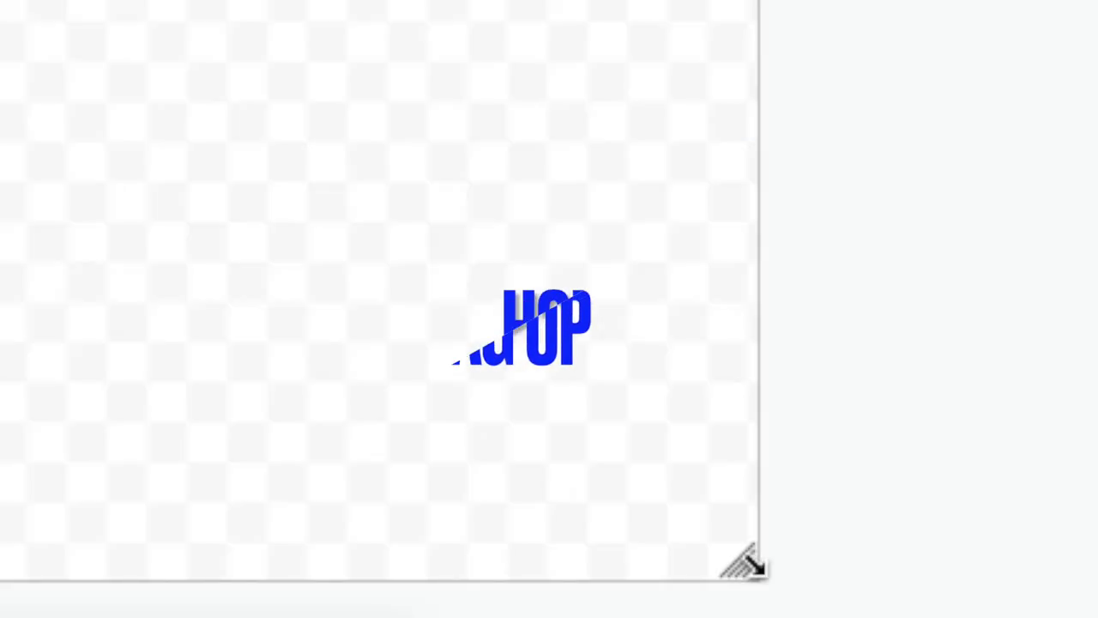
pyautogui.click(730, 361)
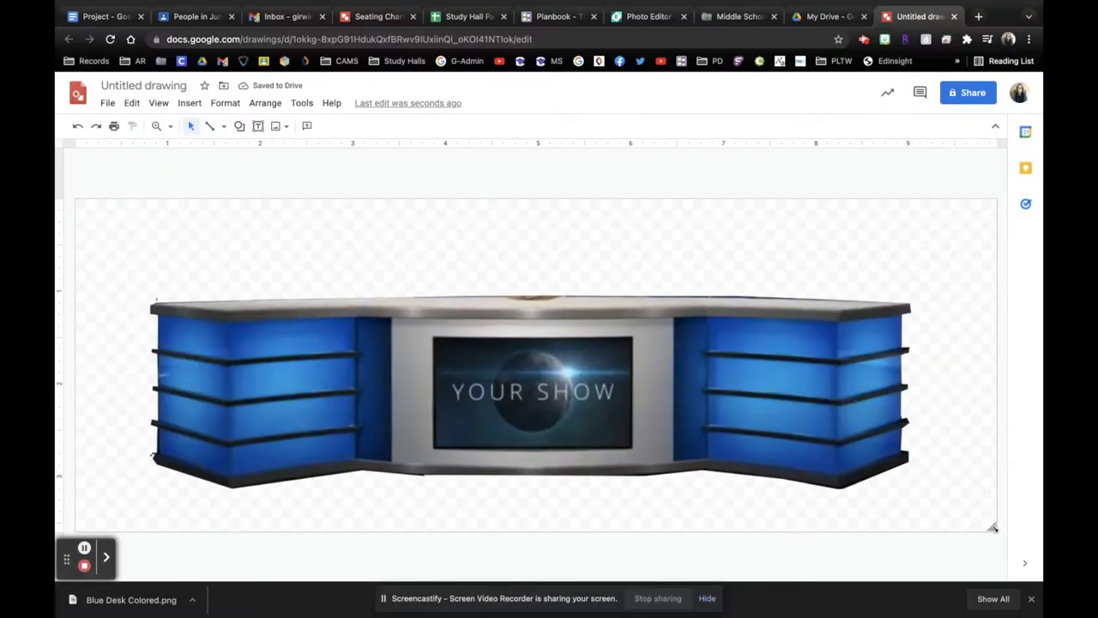
pyautogui.moveTo(993, 527); pyautogui.dragTo(988, 515)
pyautogui.click(824, 441)
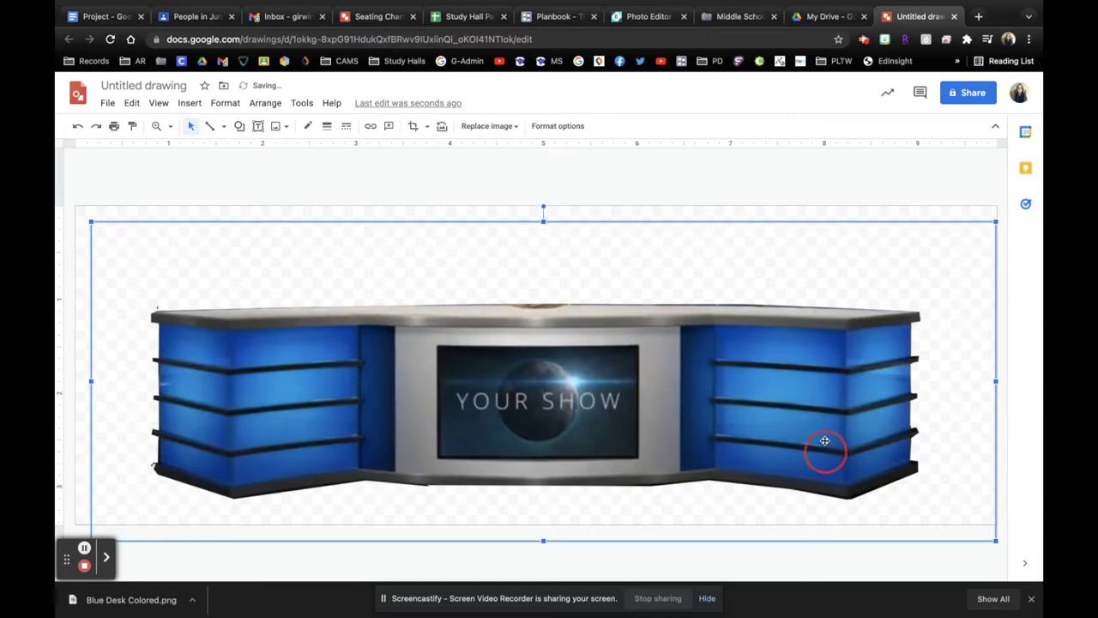
pyautogui.moveTo(825, 440); pyautogui.dragTo(830, 434)
pyautogui.click(407, 181)
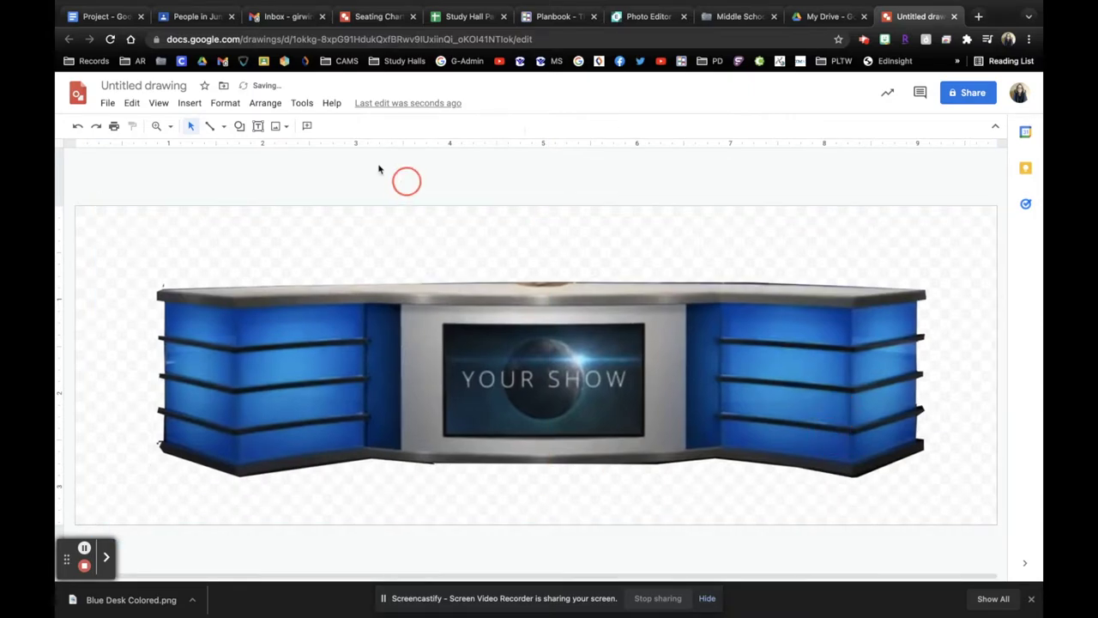
# Step: Insert an image from Drive, opening the Digital Media Files shared drive in list view
pyautogui.click(190, 103)
pyautogui.moveTo(206, 126)
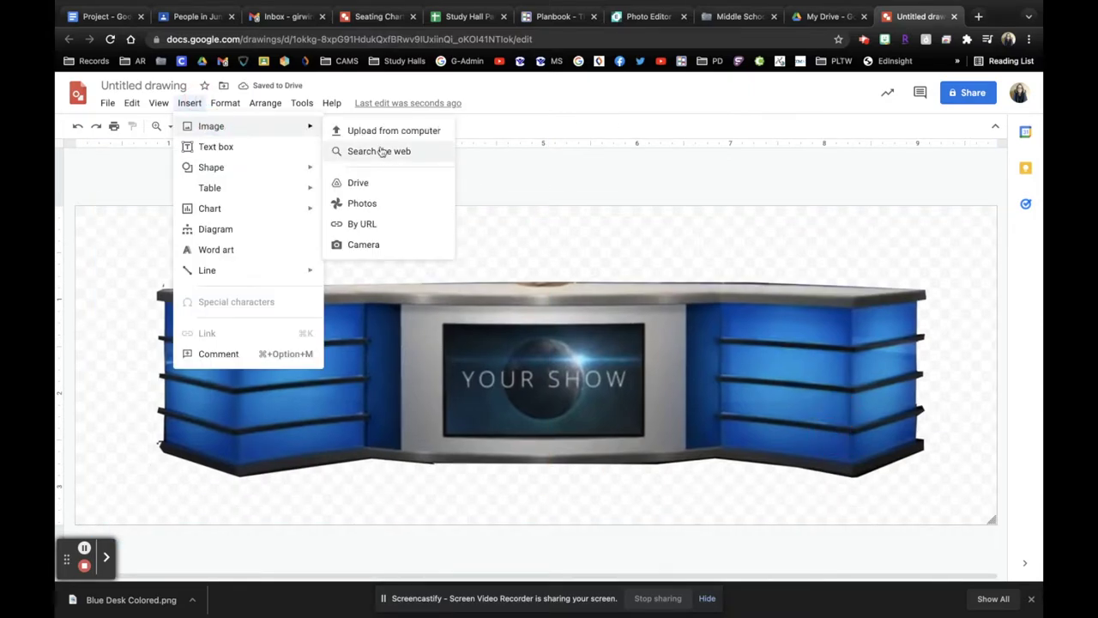
pyautogui.click(373, 186)
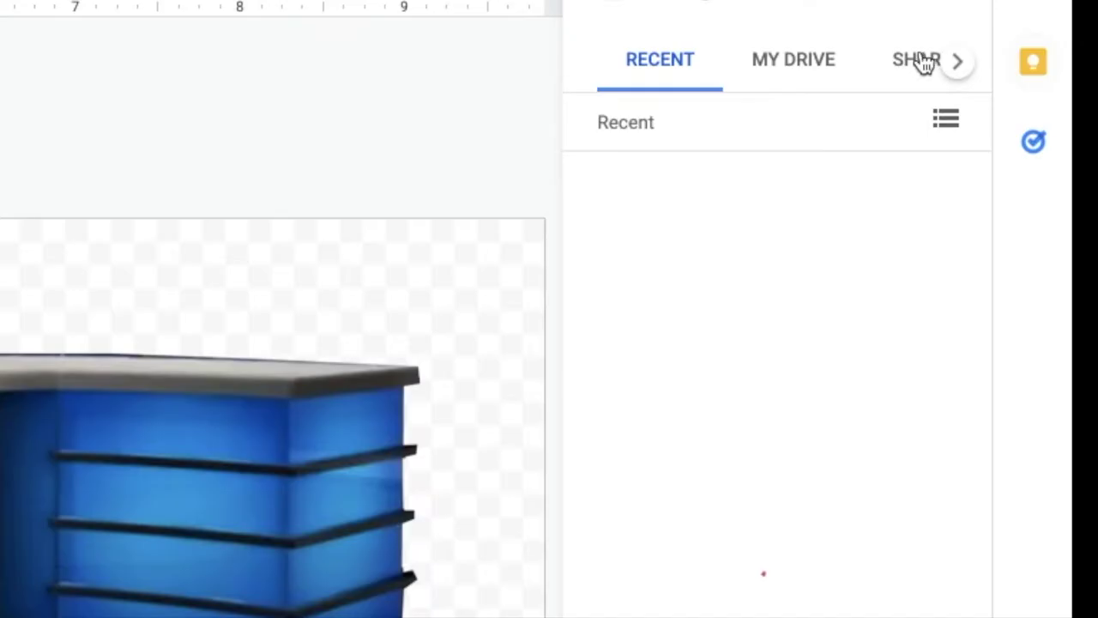
pyautogui.click(975, 166)
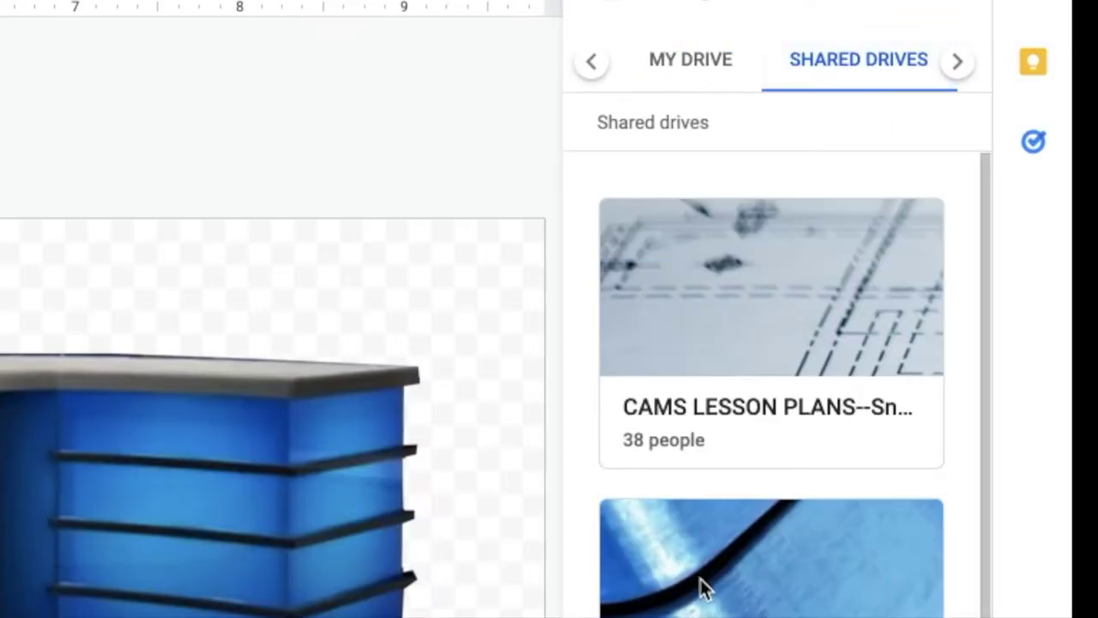
pyautogui.click(703, 587)
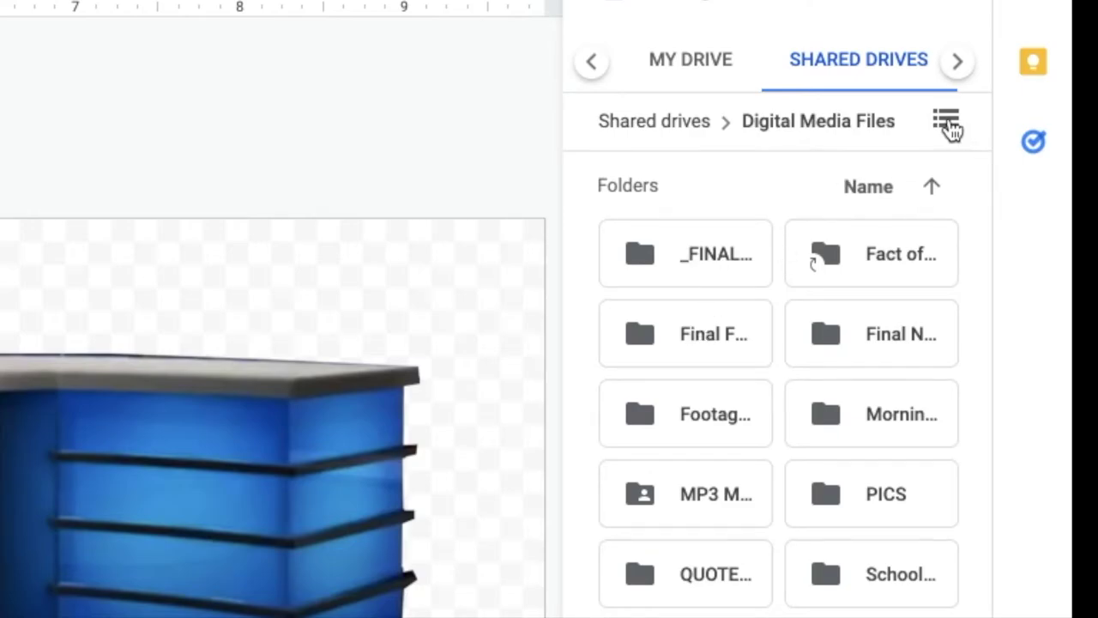
pyautogui.click(946, 124)
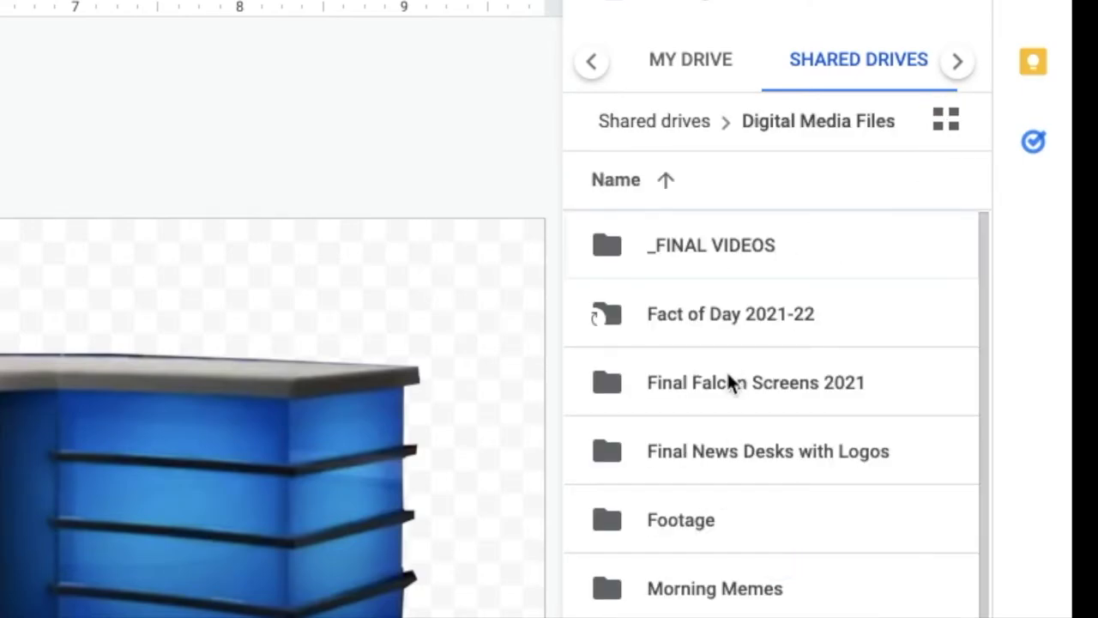
# Step: Insert the FALCON NEWS logo from the Transparent Falcon Logos 2021 folder
pyautogui.scroll(-3, 722, 507)
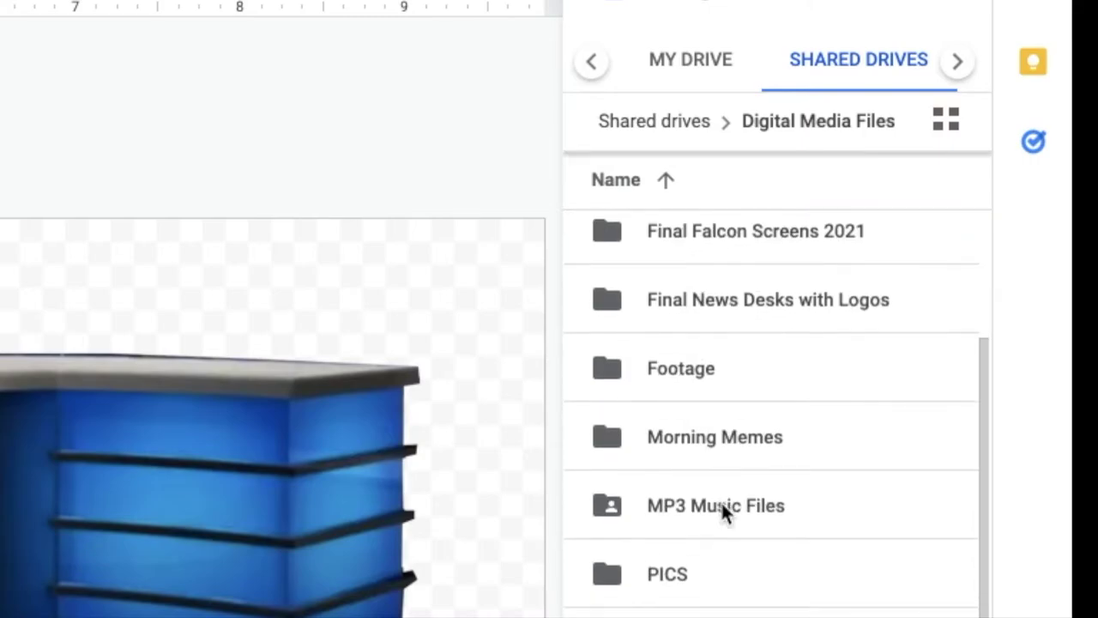
pyautogui.scroll(1, 722, 506)
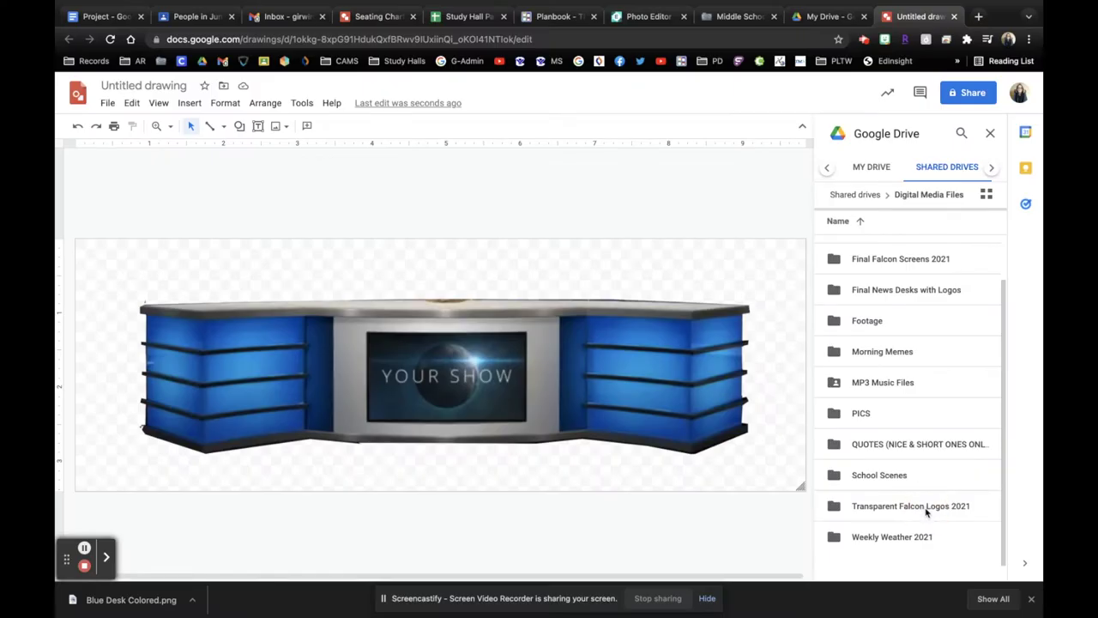
pyautogui.click(926, 508)
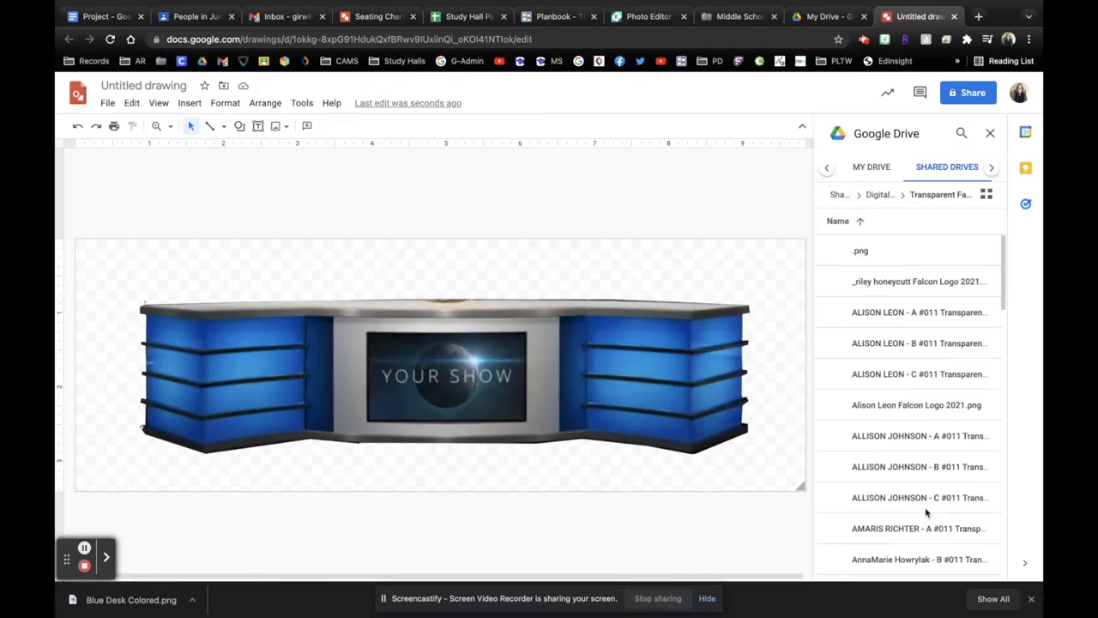
pyautogui.click(986, 195)
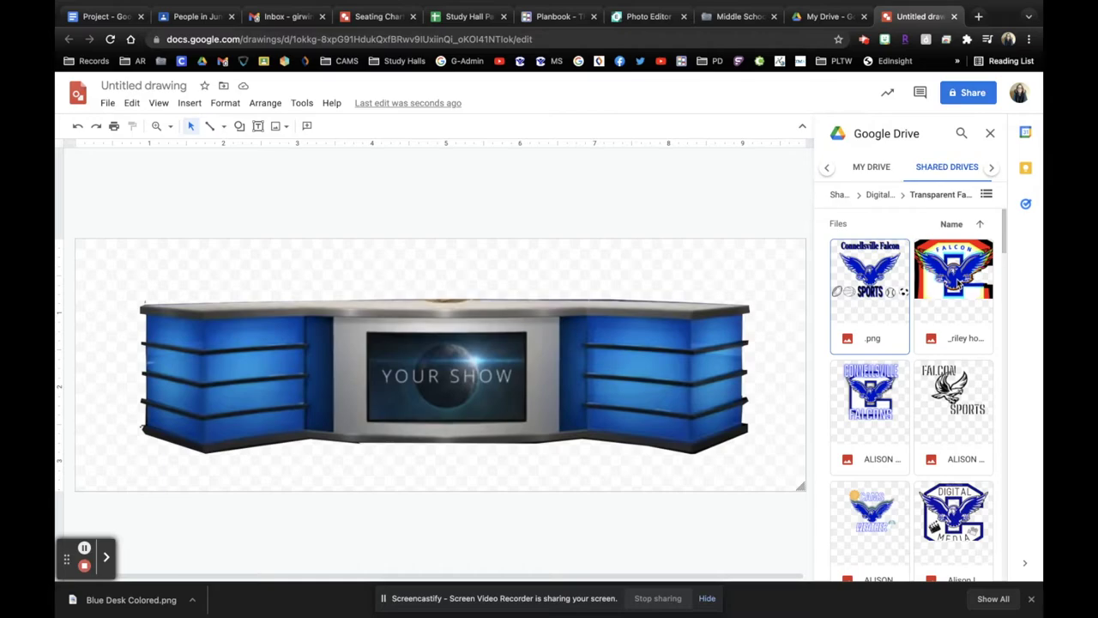
pyautogui.click(953, 284)
pyautogui.click(973, 571)
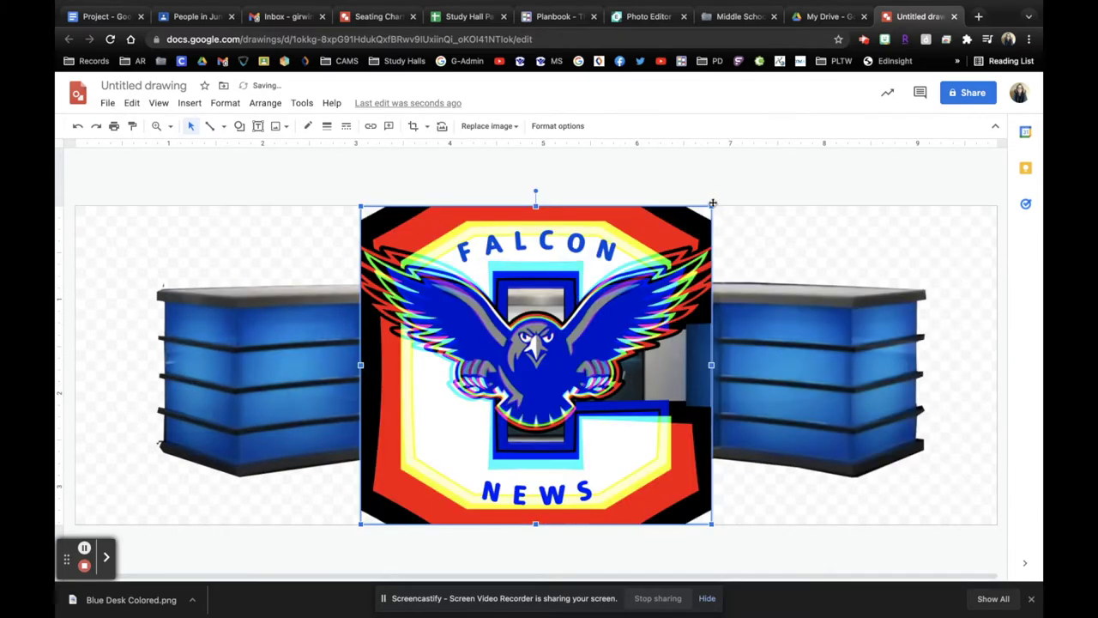
# Step: Shrink the FALCON NEWS logo and move it onto the desk's right blue panel
pyautogui.moveTo(710, 205); pyautogui.dragTo(581, 388)
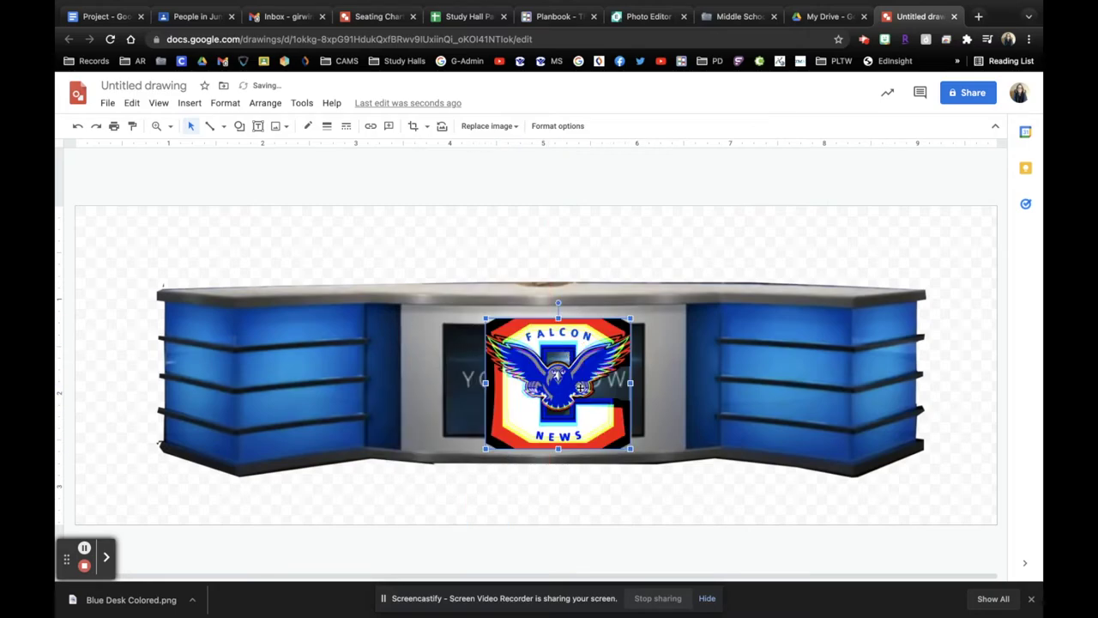
pyautogui.moveTo(631, 449); pyautogui.dragTo(603, 432)
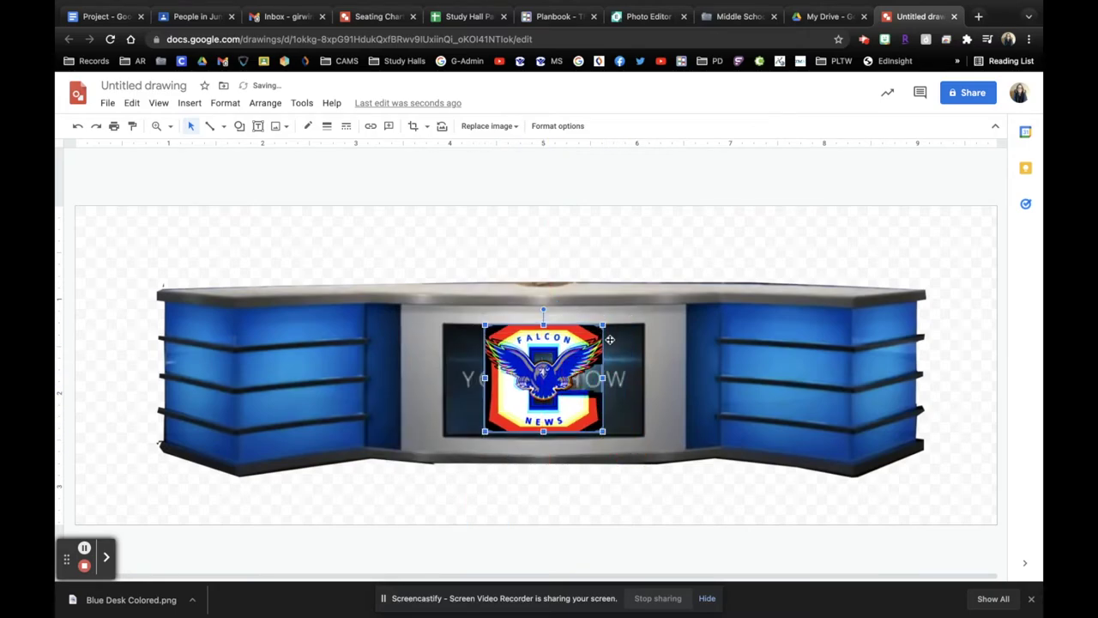
pyautogui.moveTo(606, 326); pyautogui.dragTo(598, 331)
pyautogui.moveTo(551, 379); pyautogui.dragTo(774, 388)
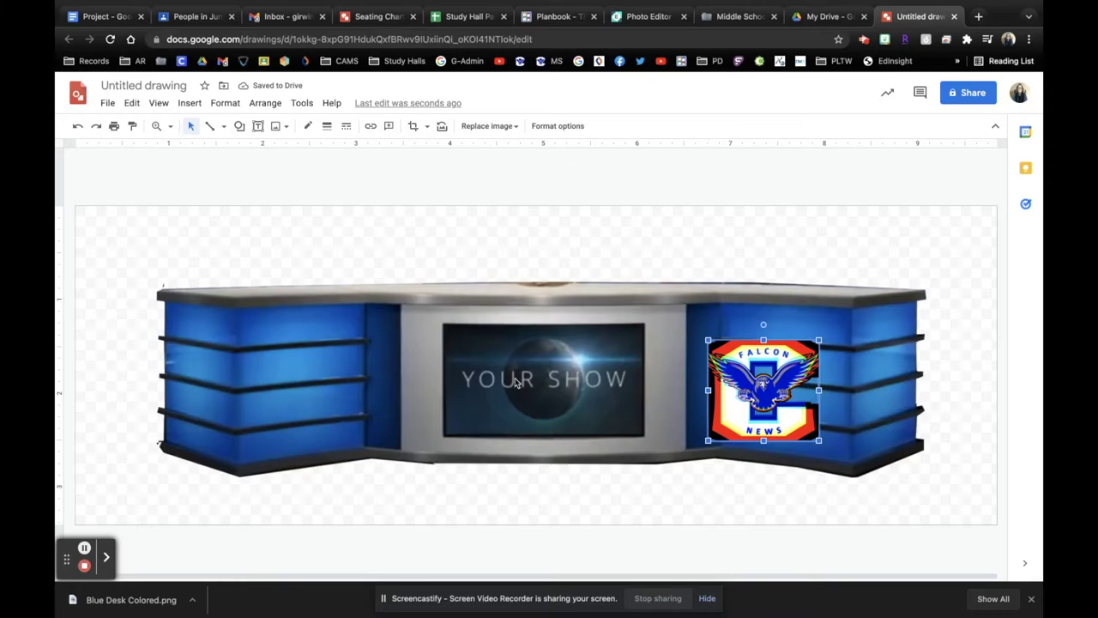
pyautogui.click(785, 231)
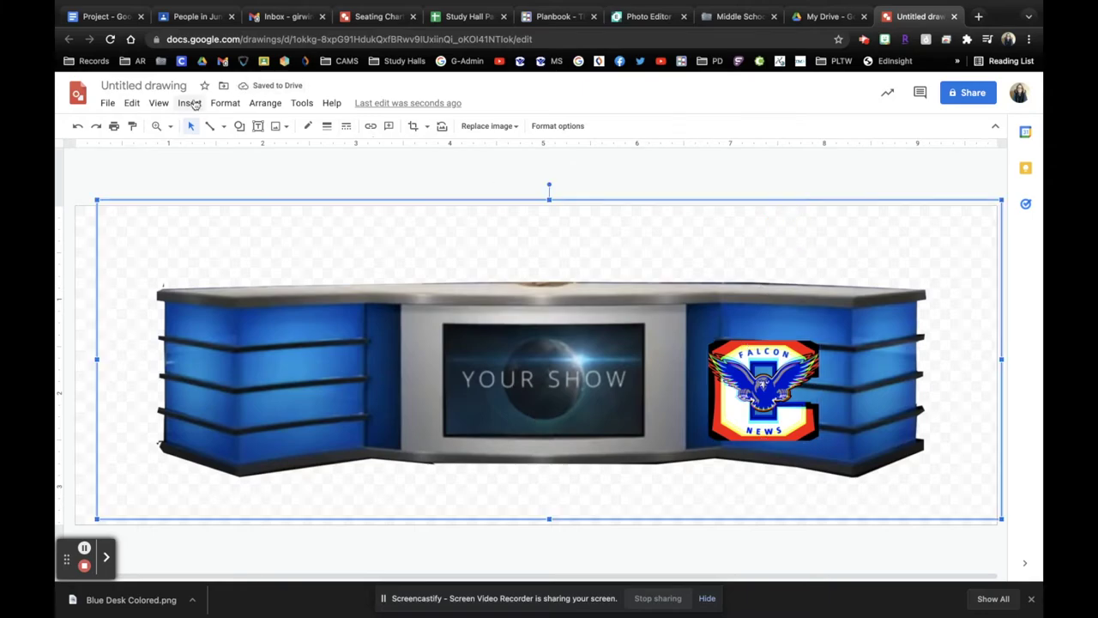
pyautogui.click(192, 103)
# Step: Search the web for 'grey background' and insert the dark streaked grey image
pyautogui.moveTo(262, 128)
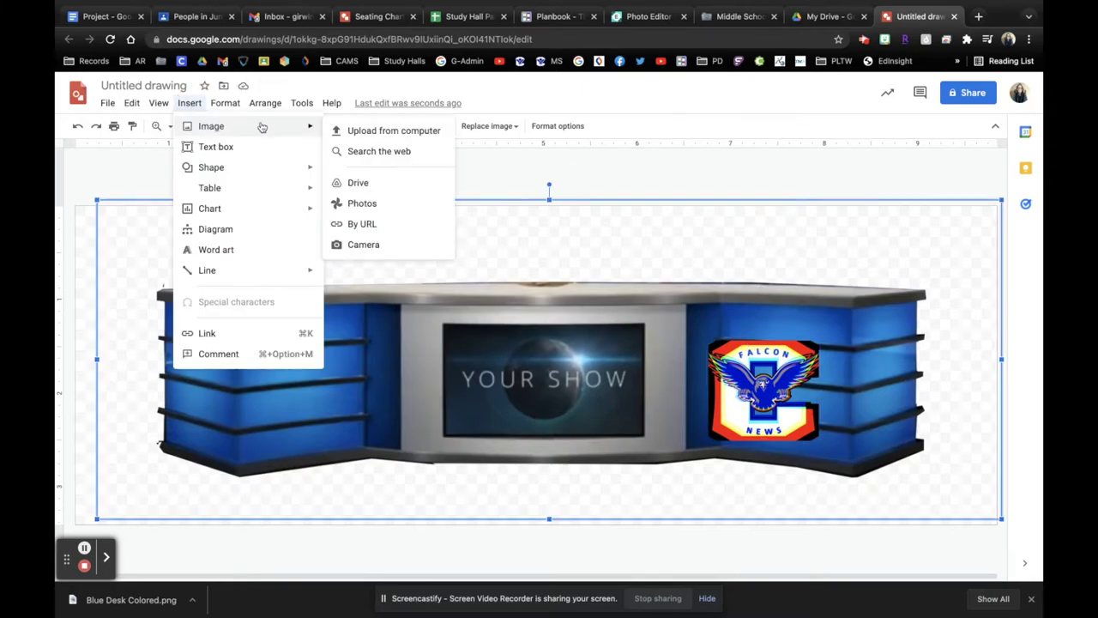
pyautogui.click(379, 152)
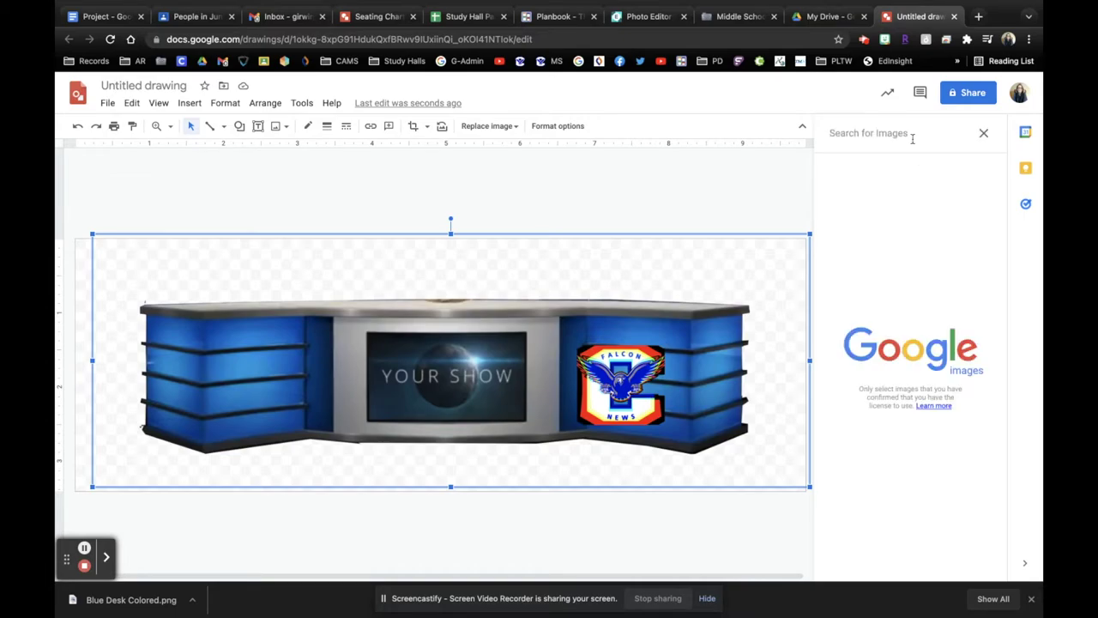
pyautogui.write('grey b')
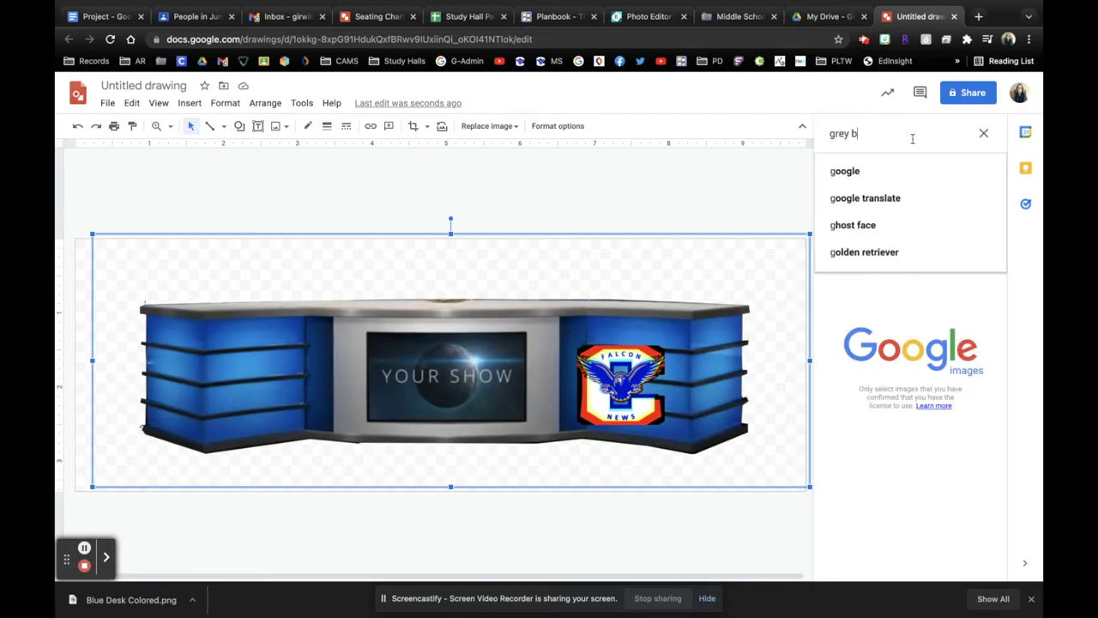
pyautogui.write('ck')
pyautogui.press('Return')
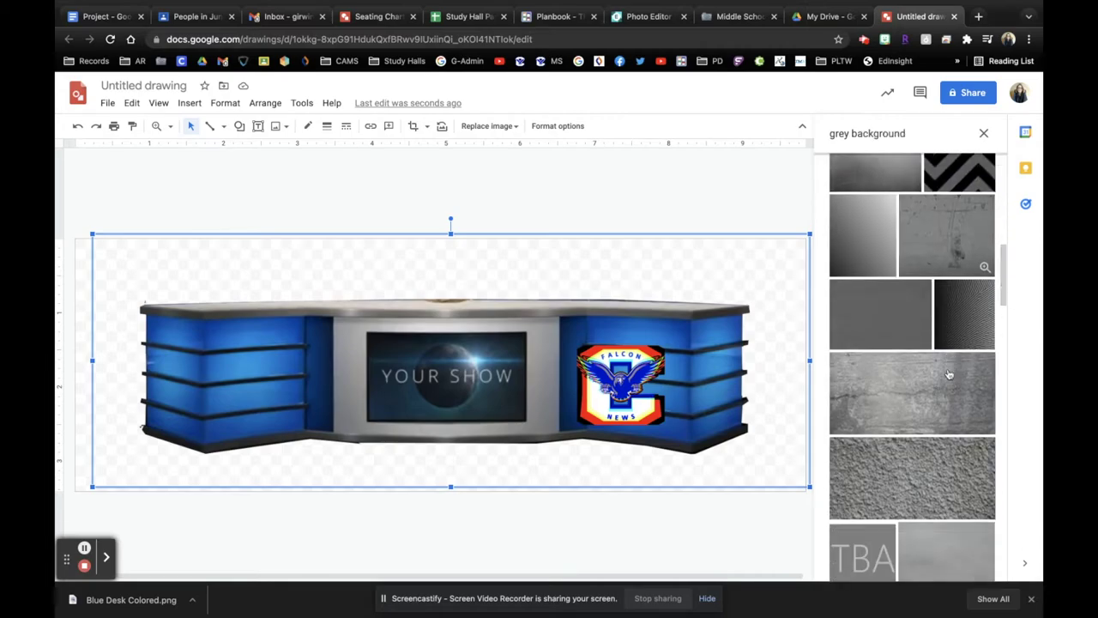
pyautogui.scroll(-10, 949, 374)
pyautogui.scroll(-5, 949, 374)
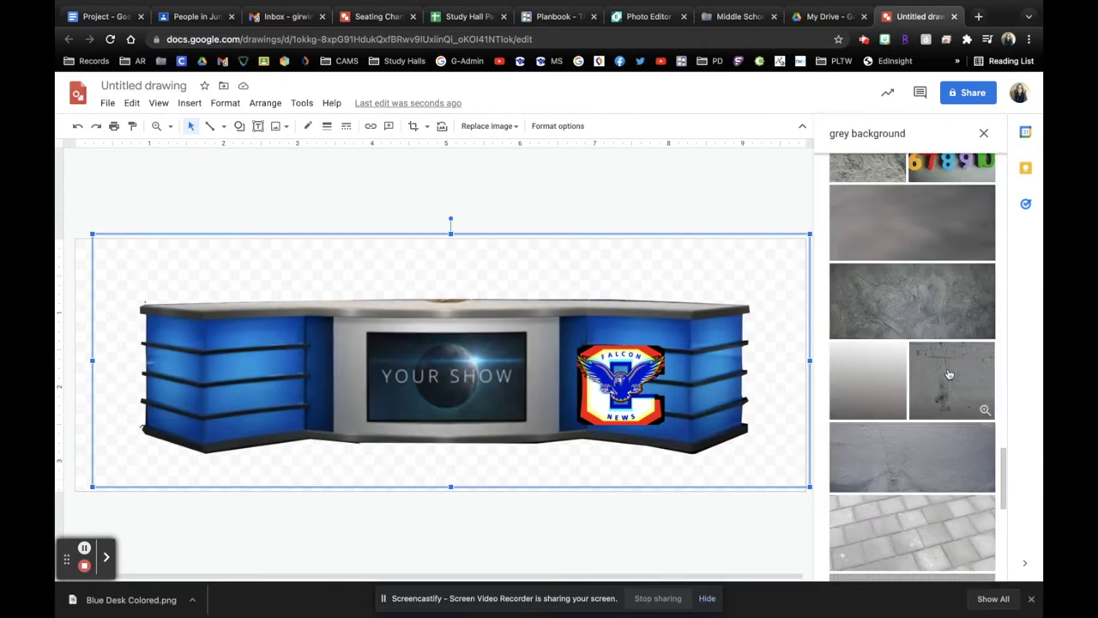
pyautogui.scroll(-6, 949, 375)
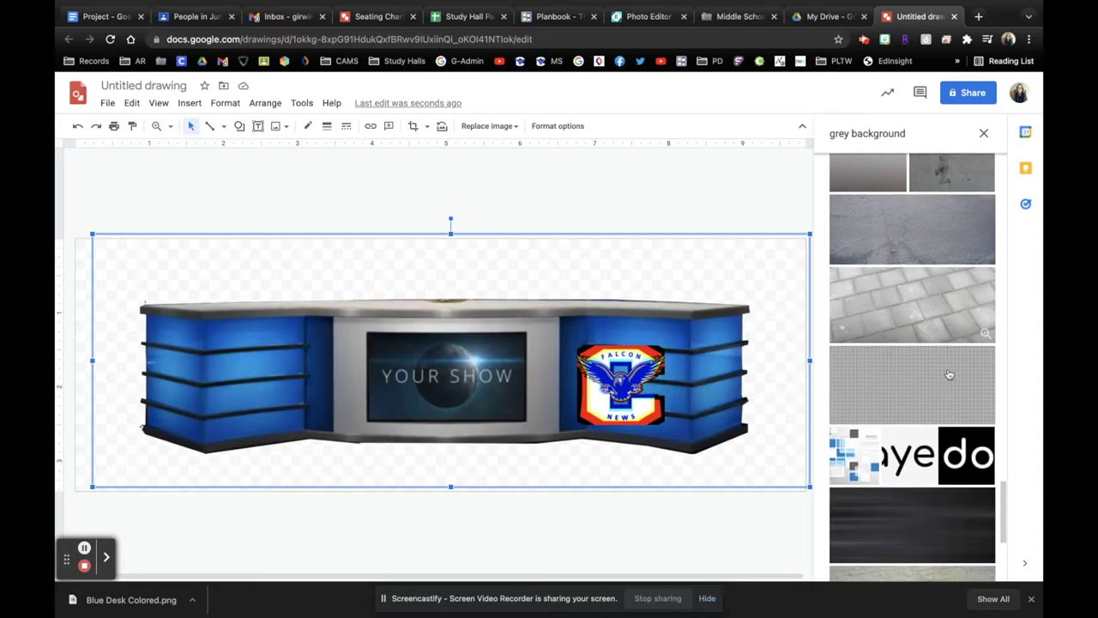
pyautogui.scroll(-1, 949, 374)
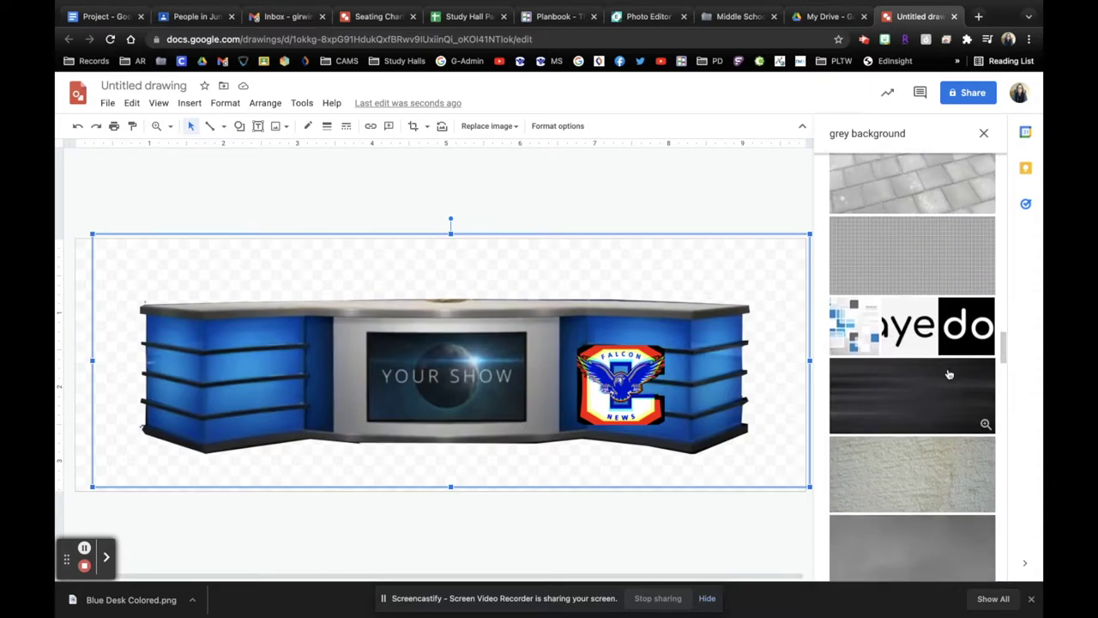
pyautogui.click(906, 388)
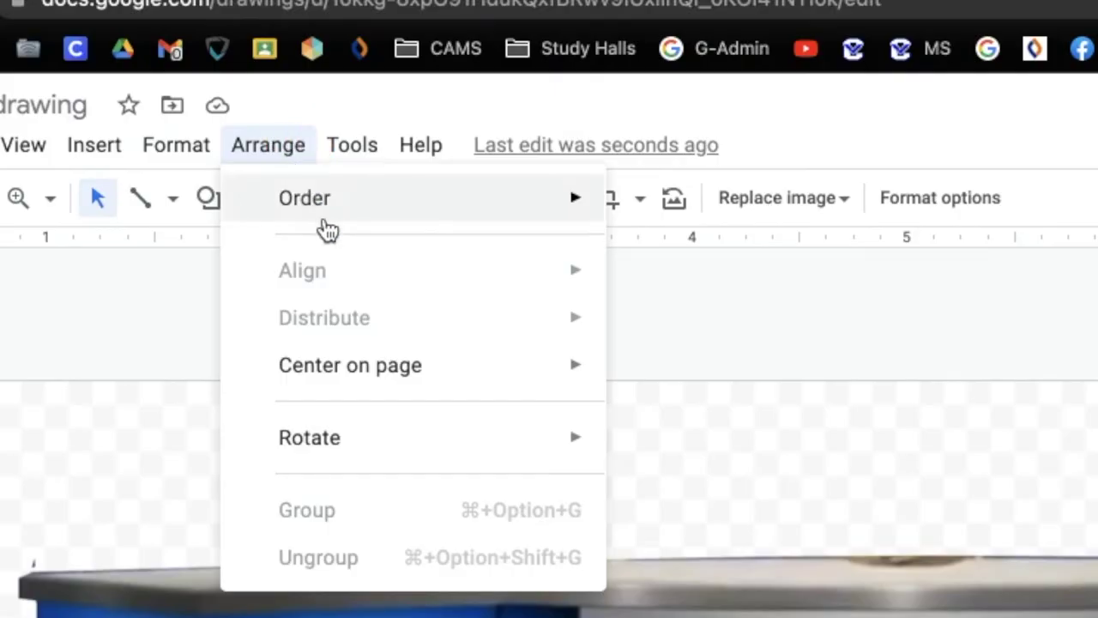
# Step: Bring the Falcon News logo in front of the grey screen and move it to the screen's centre
pyautogui.moveTo(288, 132)
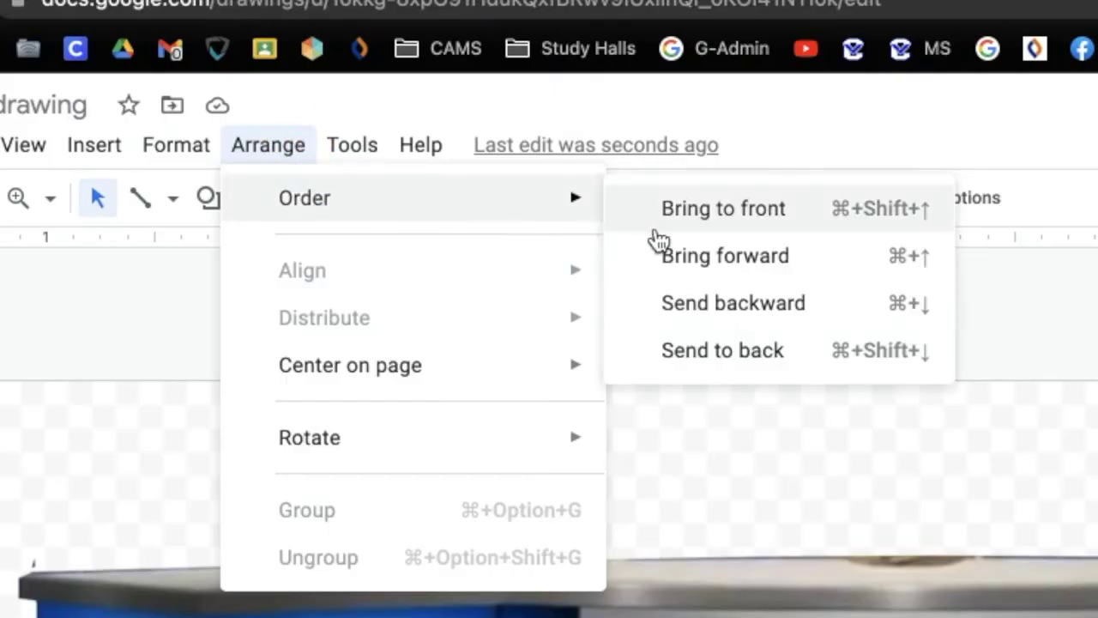
pyautogui.click(674, 209)
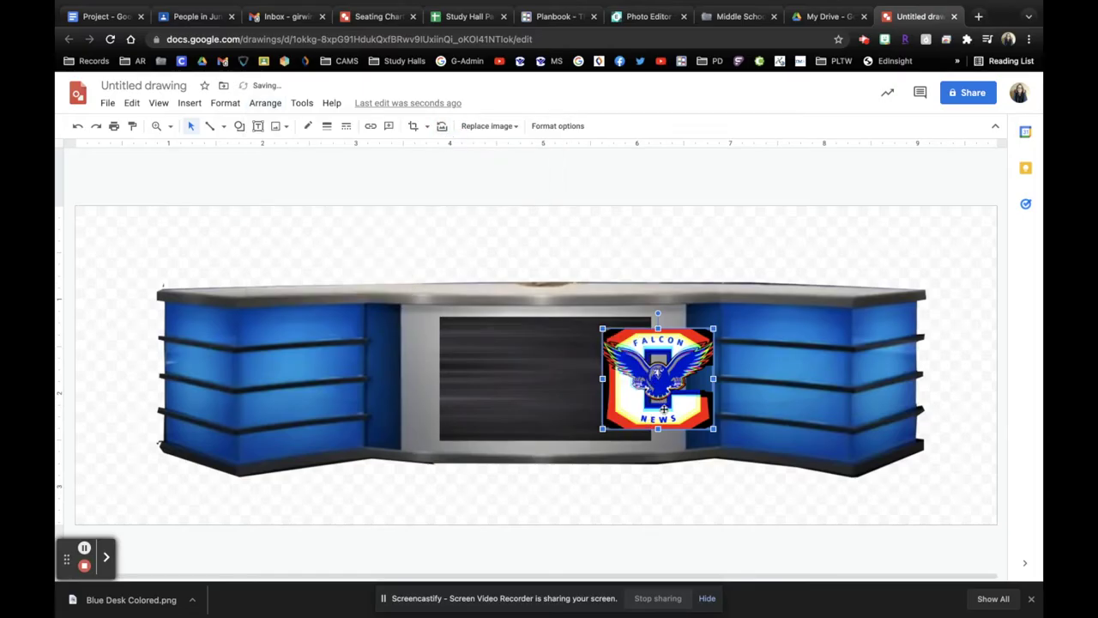
pyautogui.moveTo(680, 422); pyautogui.dragTo(571, 417)
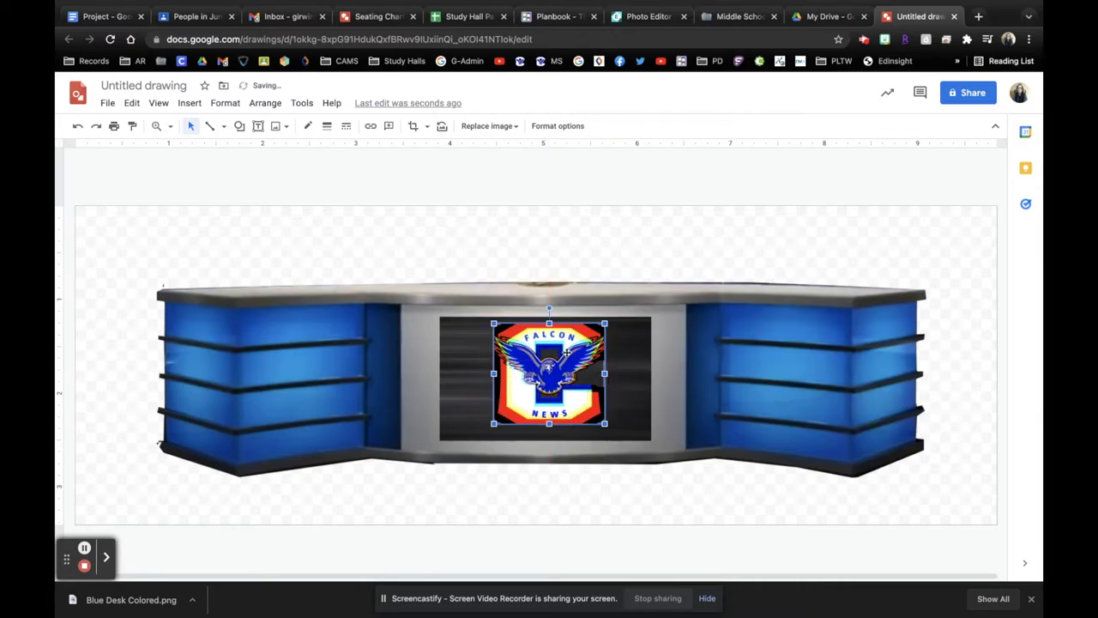
# Step: Check the logo's placement, then delete the Falcon News logo
pyautogui.click(571, 257)
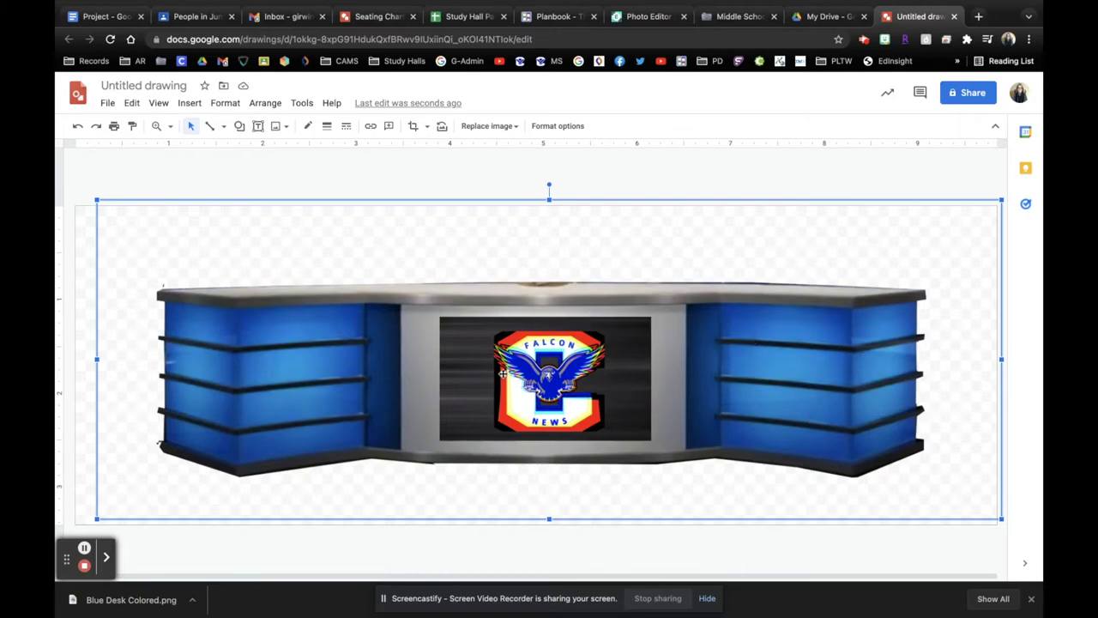
pyautogui.click(566, 371)
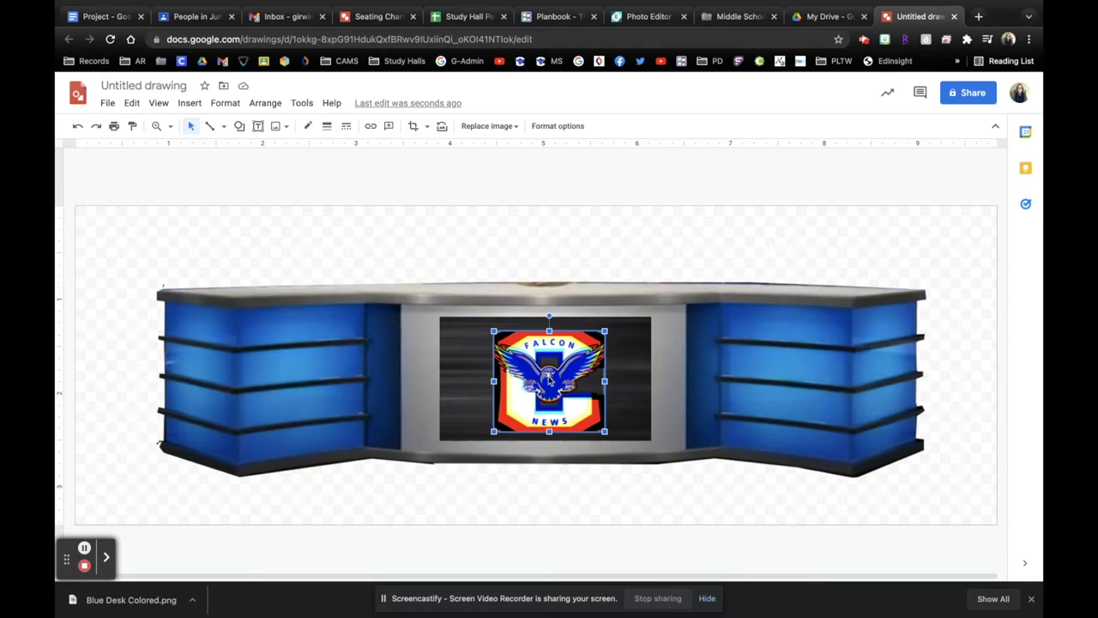
pyautogui.press('BackSpace')
# Step: Browse the shared drive's transparent Falcon logos in Drive and insert the Jr Falcon News logo
pyautogui.click(189, 103)
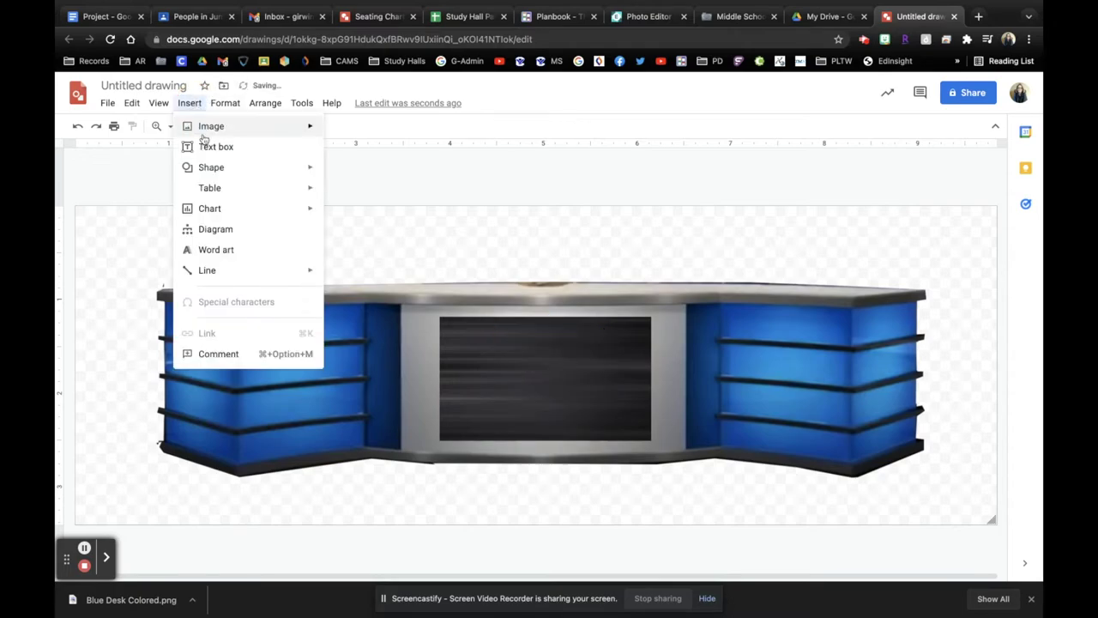
pyautogui.moveTo(206, 130)
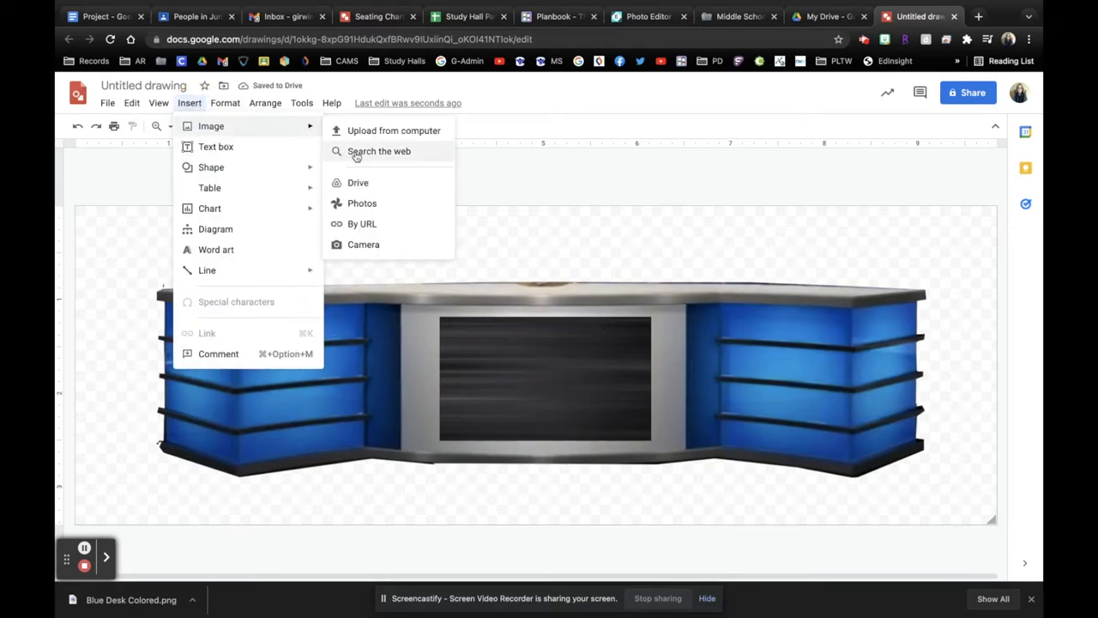
pyautogui.click(358, 183)
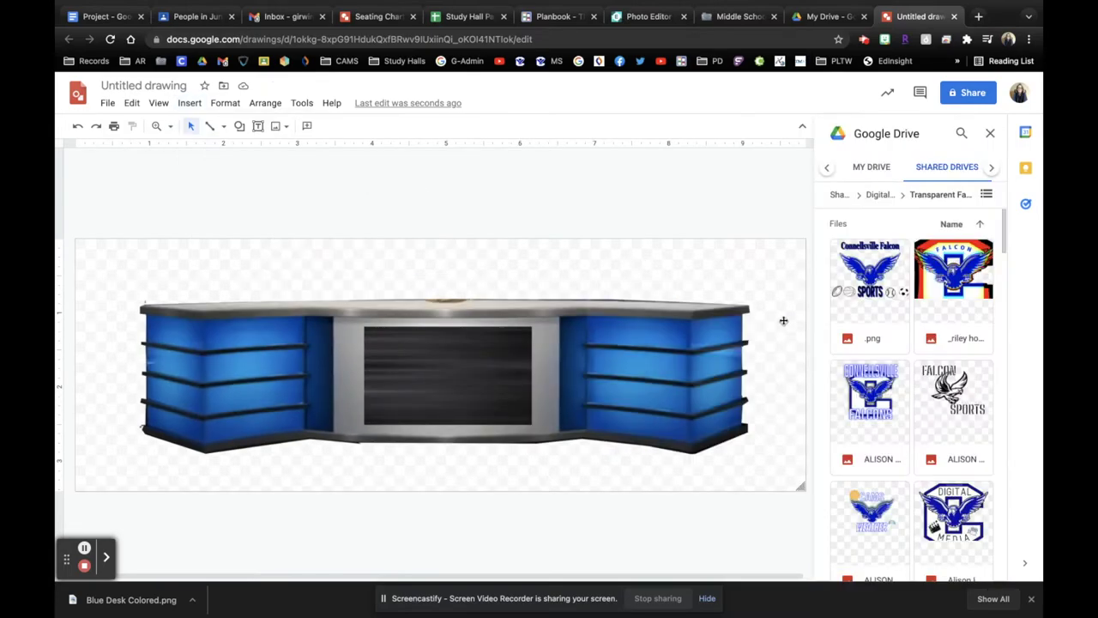
pyautogui.scroll(-10, 908, 453)
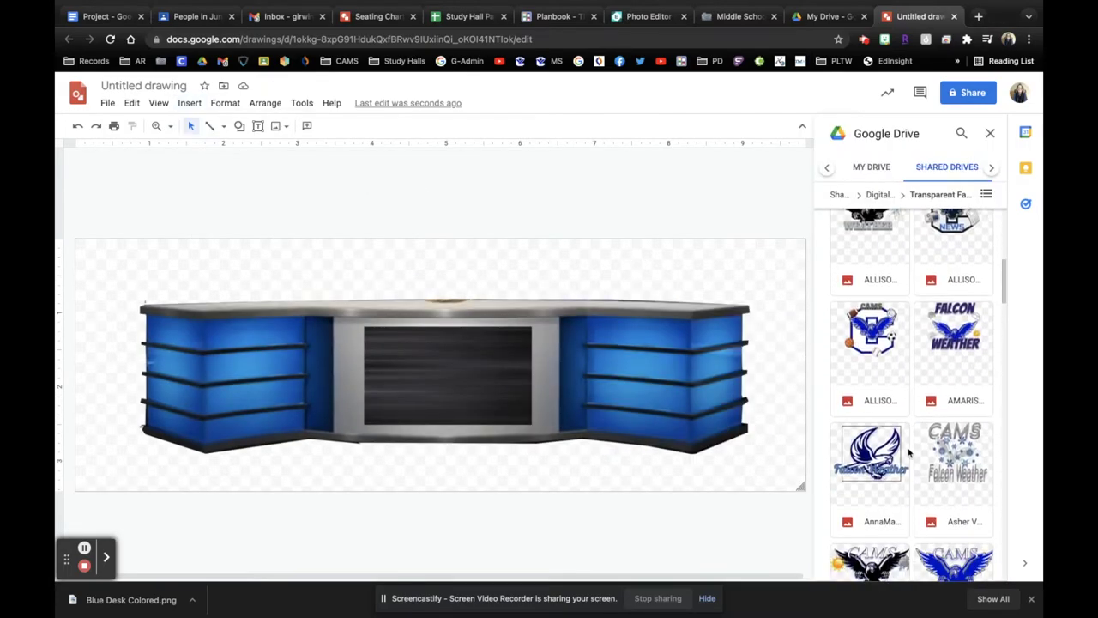
pyautogui.scroll(-15, 909, 453)
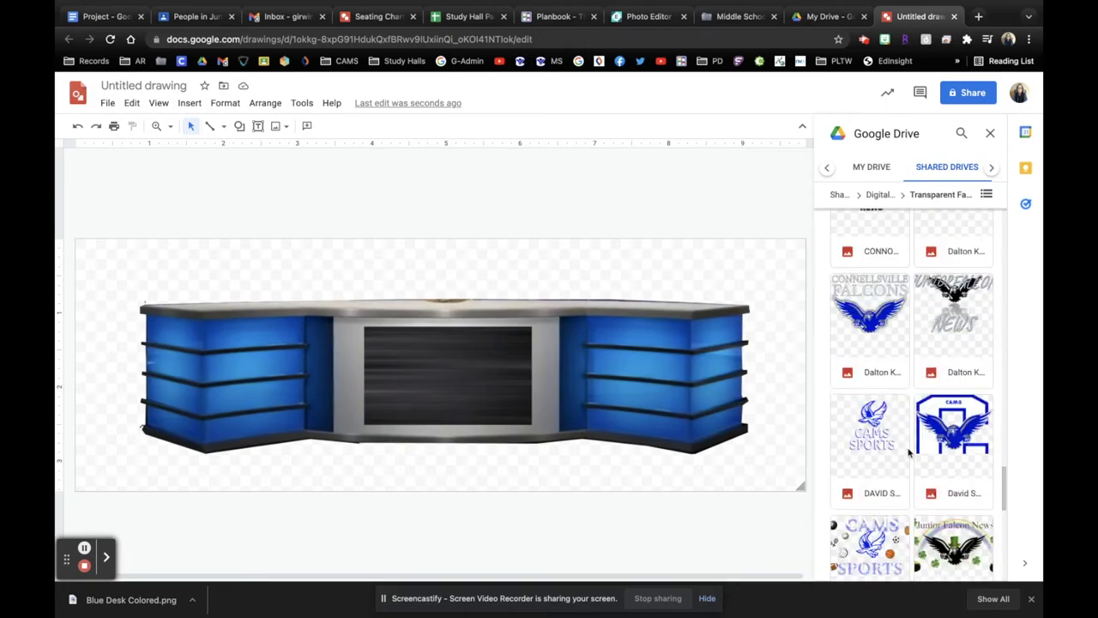
pyautogui.scroll(20, 910, 451)
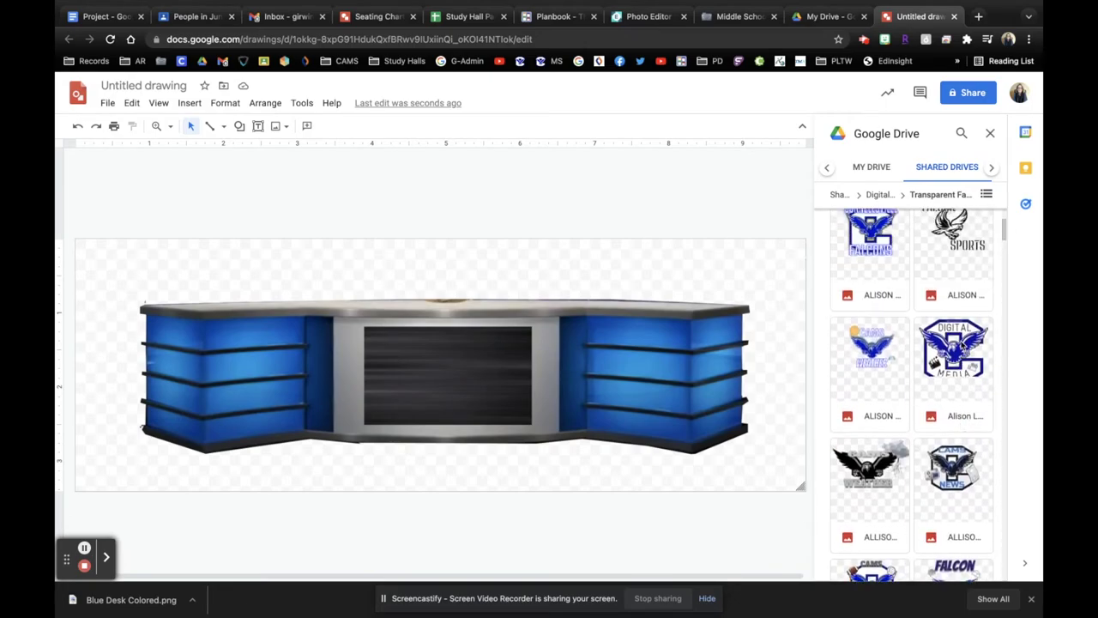
pyautogui.scroll(-10, 925, 372)
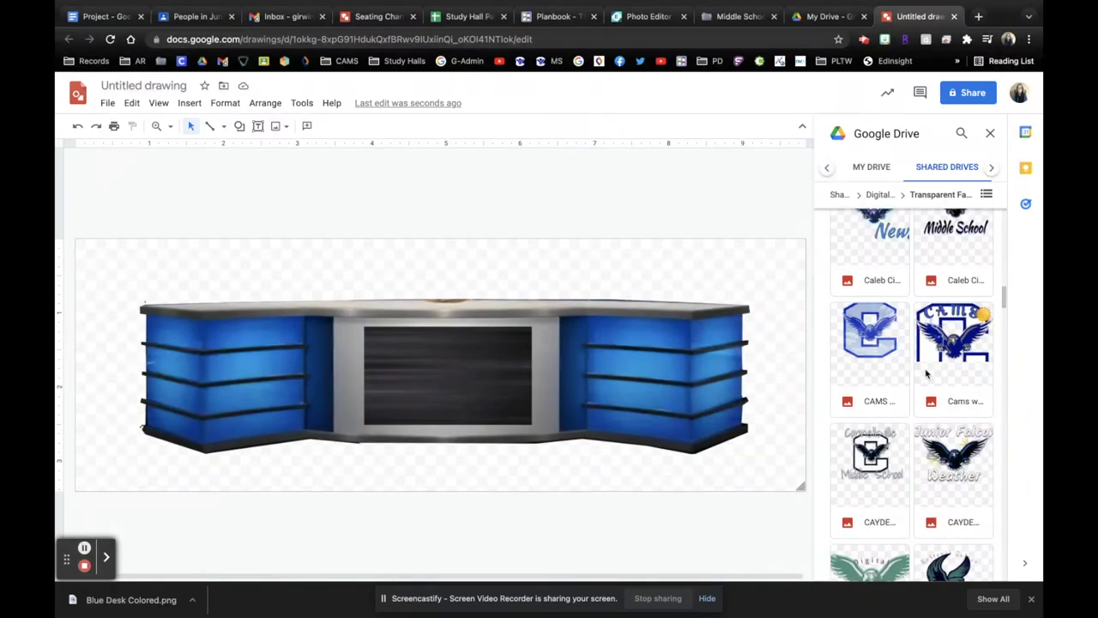
pyautogui.scroll(-5, 926, 373)
pyautogui.scroll(-2, 925, 372)
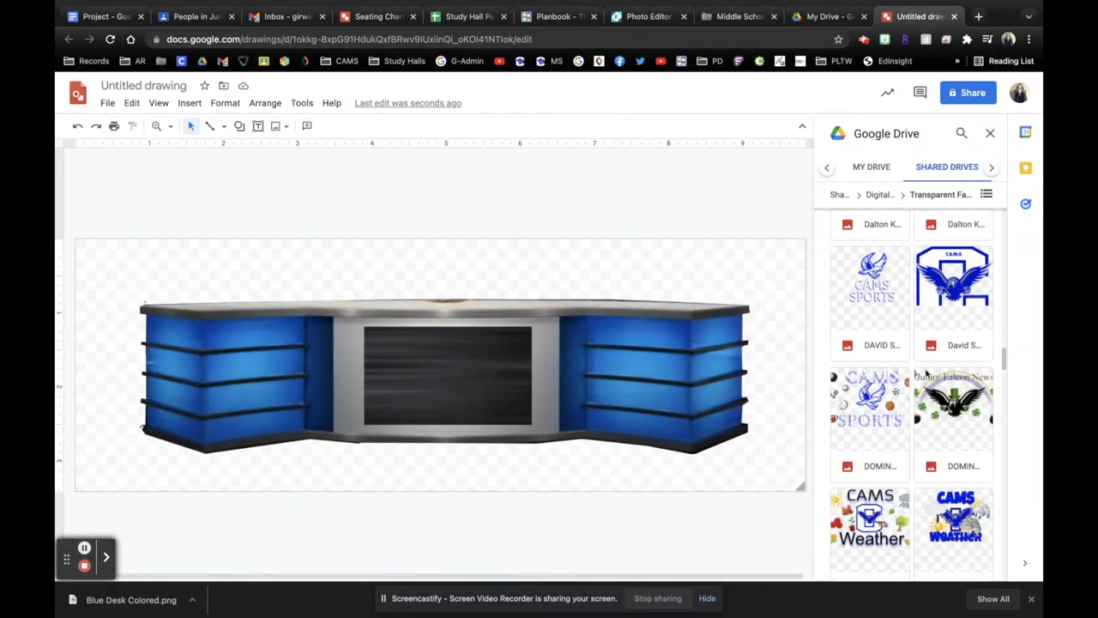
pyautogui.scroll(-10, 926, 371)
pyautogui.scroll(-4, 929, 456)
pyautogui.scroll(1, 929, 455)
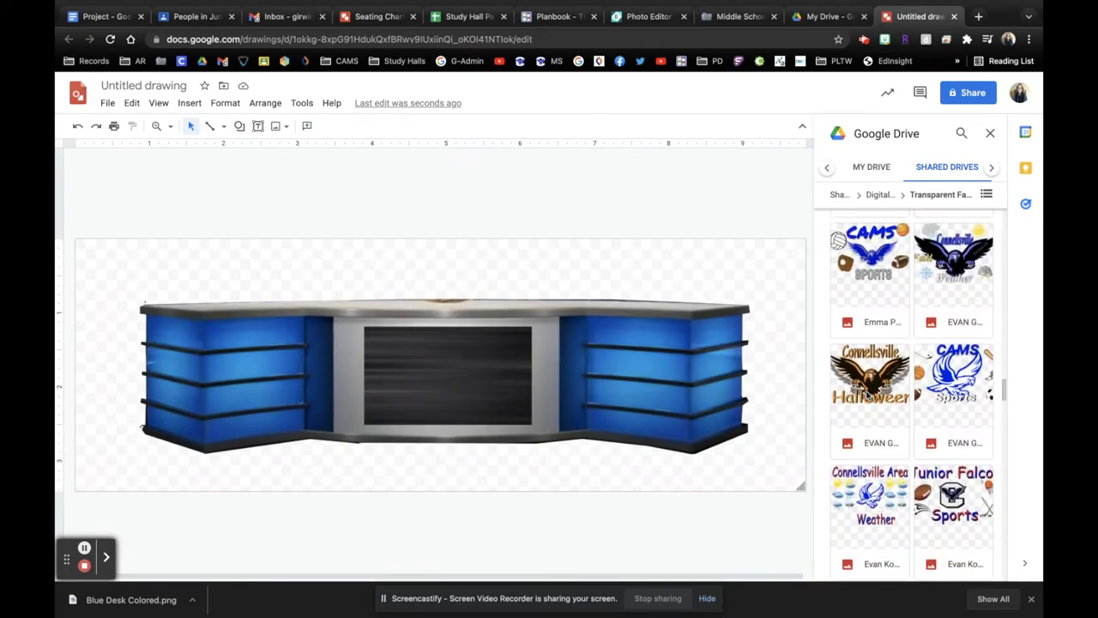
pyautogui.scroll(-5, 962, 290)
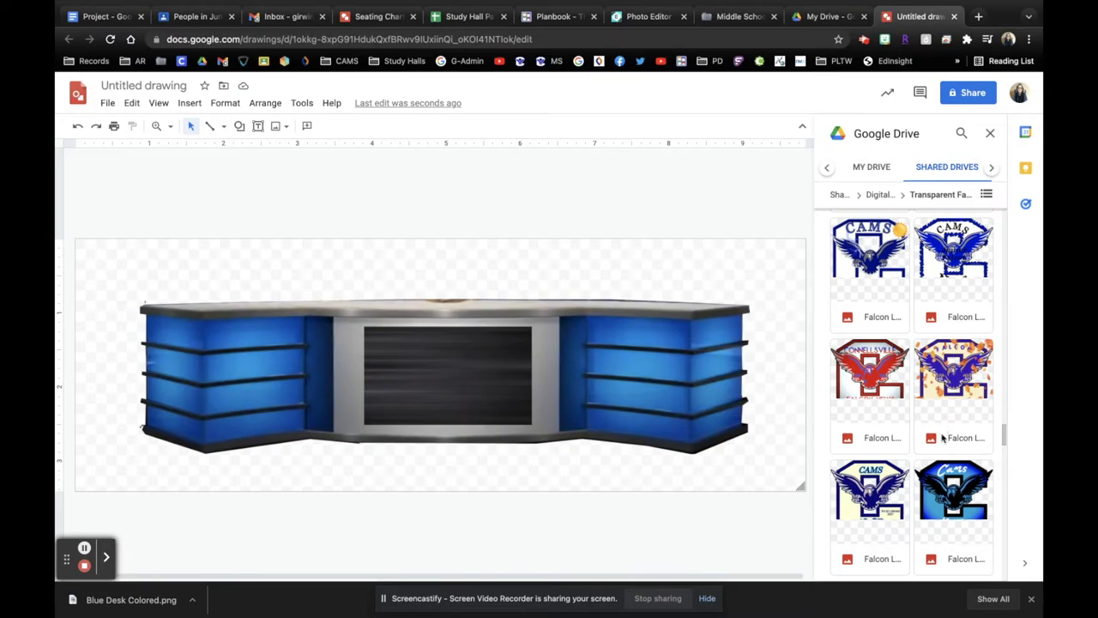
pyautogui.scroll(-5, 943, 438)
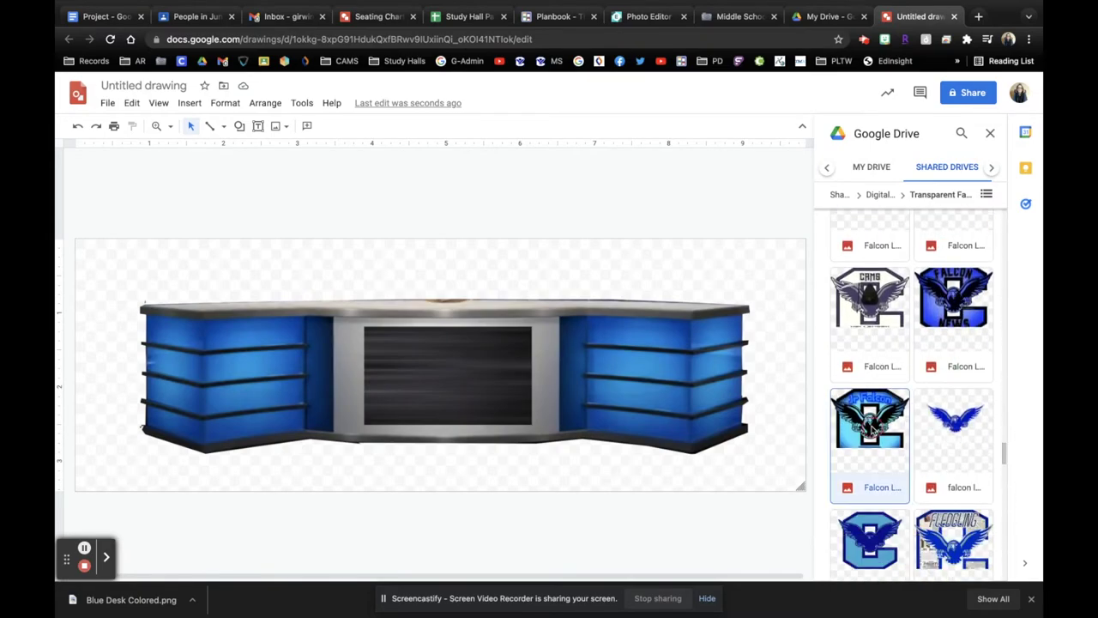
pyautogui.click(870, 420)
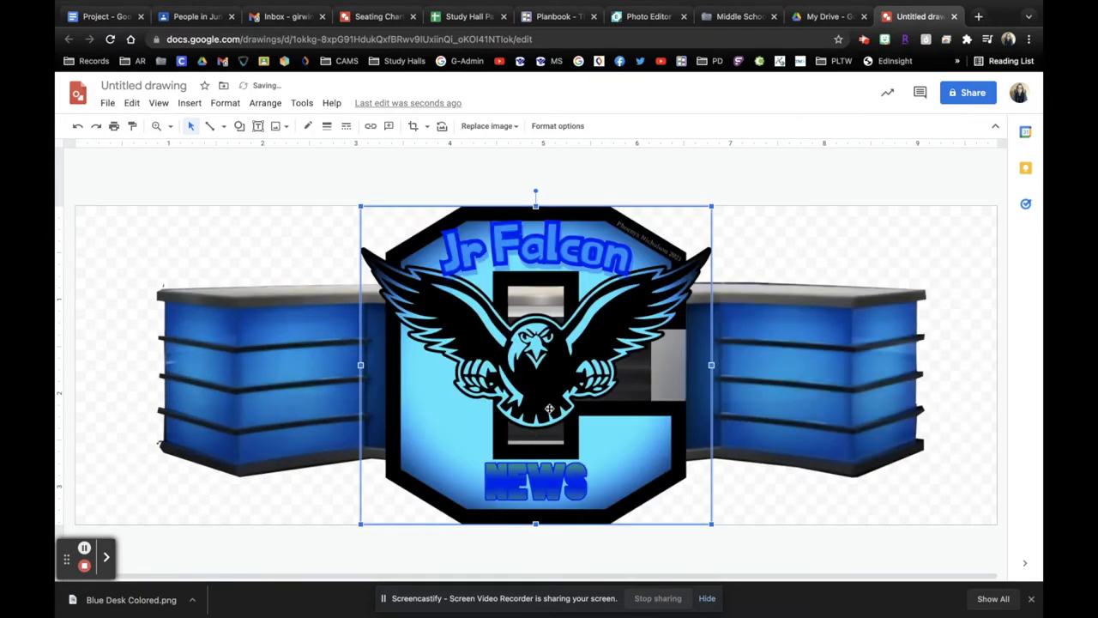
# Step: Shrink the Jr Falcon News logo and nudge it into the centre of the desk's dark screen
pyautogui.moveTo(711, 207); pyautogui.dragTo(520, 377)
pyautogui.moveTo(463, 432); pyautogui.dragTo(568, 375)
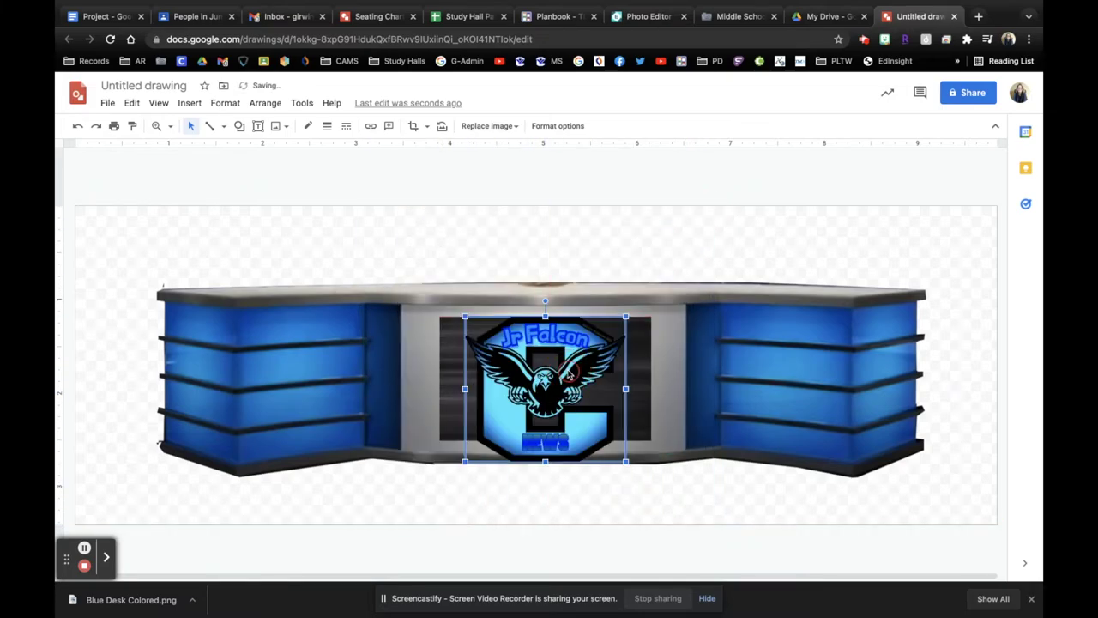
pyautogui.moveTo(626, 460); pyautogui.dragTo(589, 427)
pyautogui.press('Right')
pyautogui.press('Right')
pyautogui.press('Right')
pyautogui.press('Right')
pyautogui.press('Right')
pyautogui.press('Right')
pyautogui.press('Down')
pyautogui.press('Down')
pyautogui.press('Down')
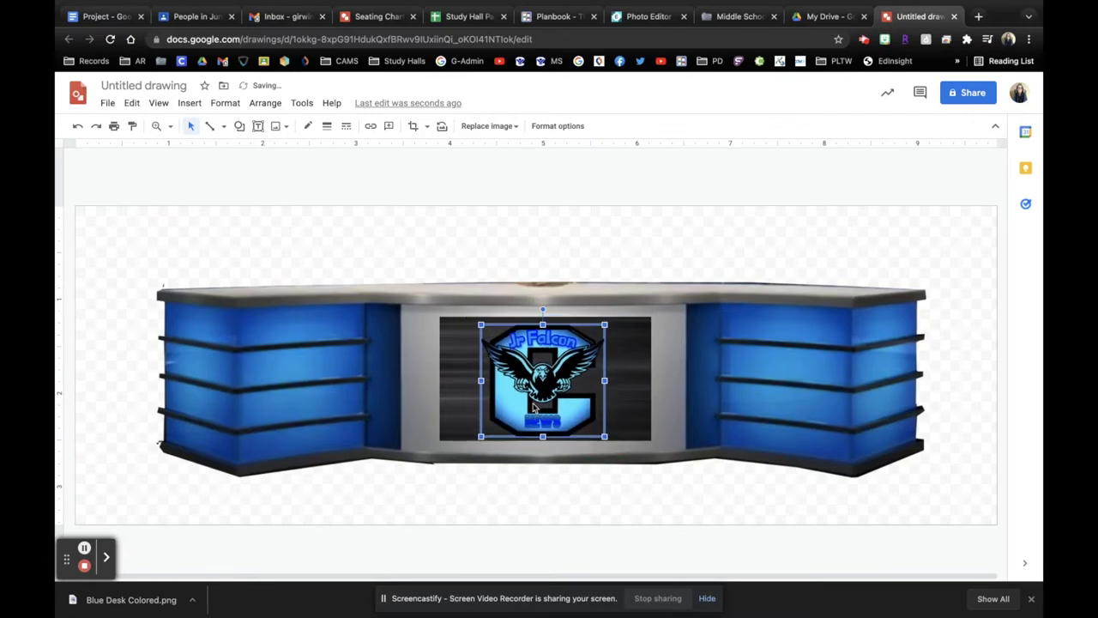
pyautogui.click(546, 498)
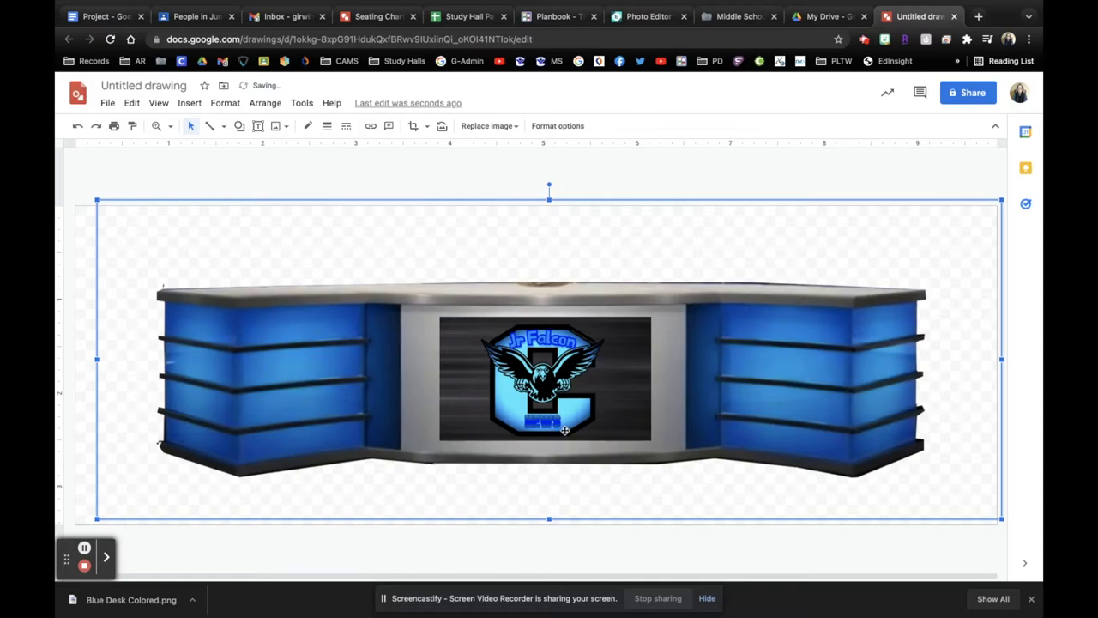
pyautogui.click(922, 543)
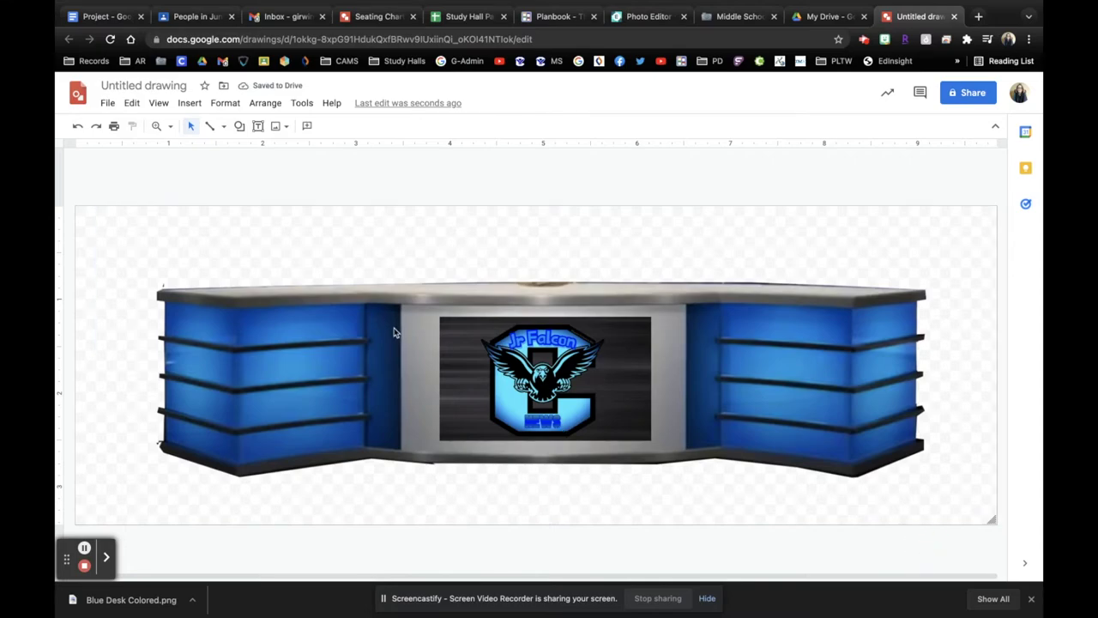
# Step: Title the drawing with the author's name followed by 'Blue Desk with Logo'
pyautogui.click(123, 85)
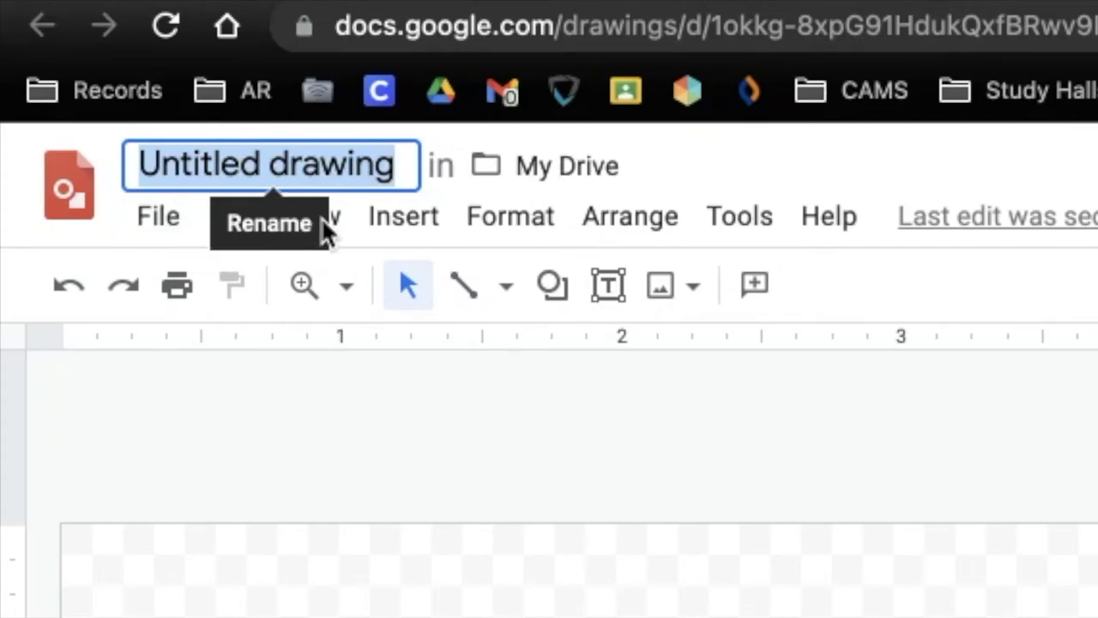
pyautogui.write('Blue ')
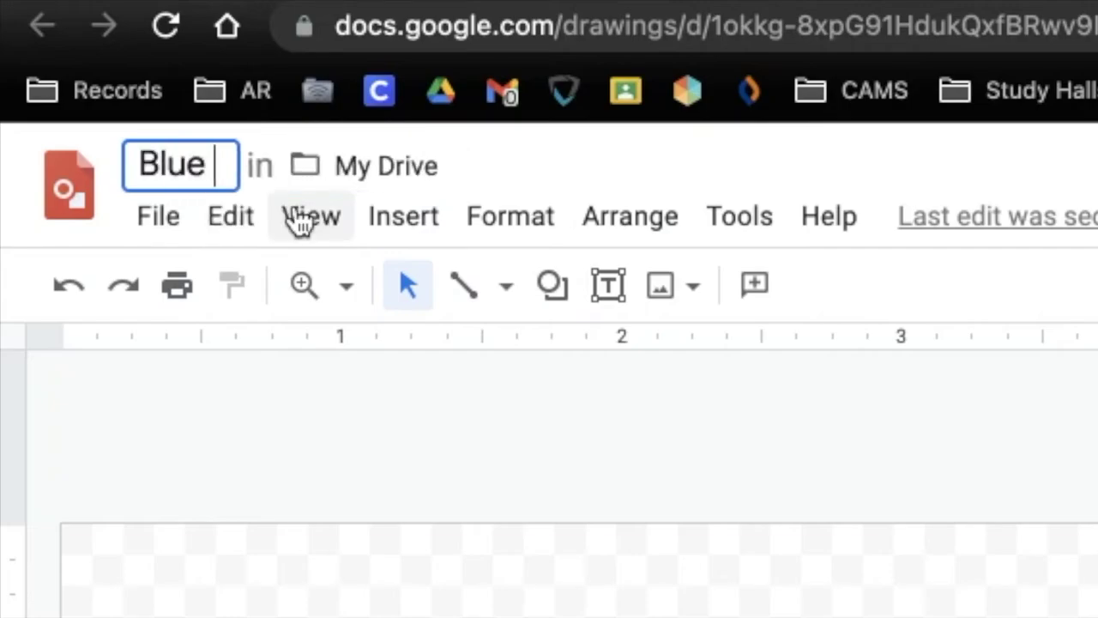
pyautogui.write('Desk with Logo')
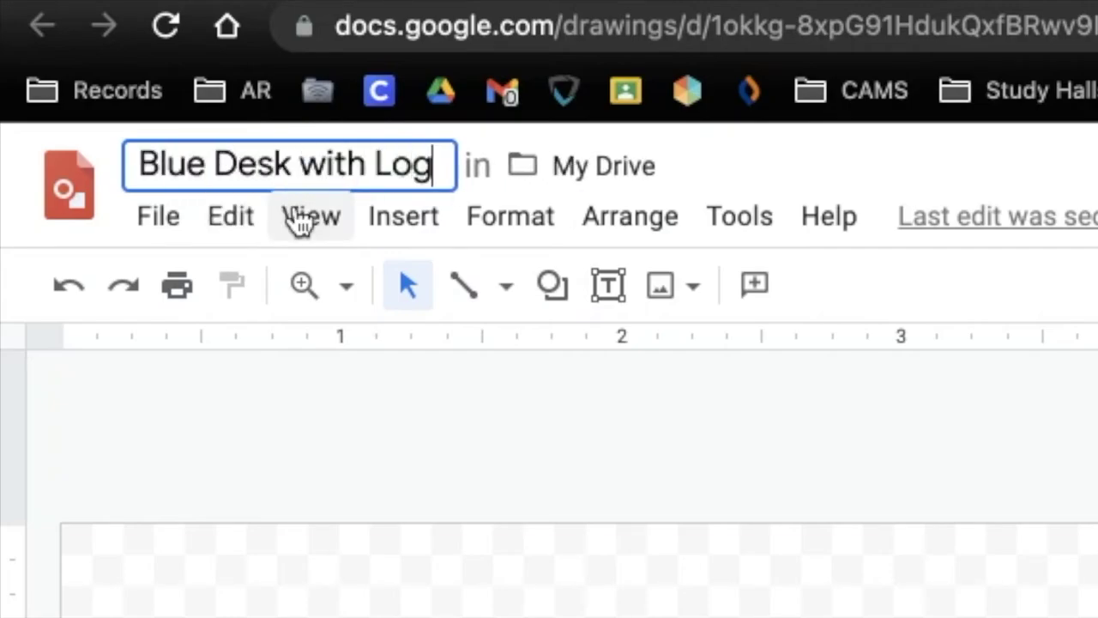
pyautogui.click(140, 162)
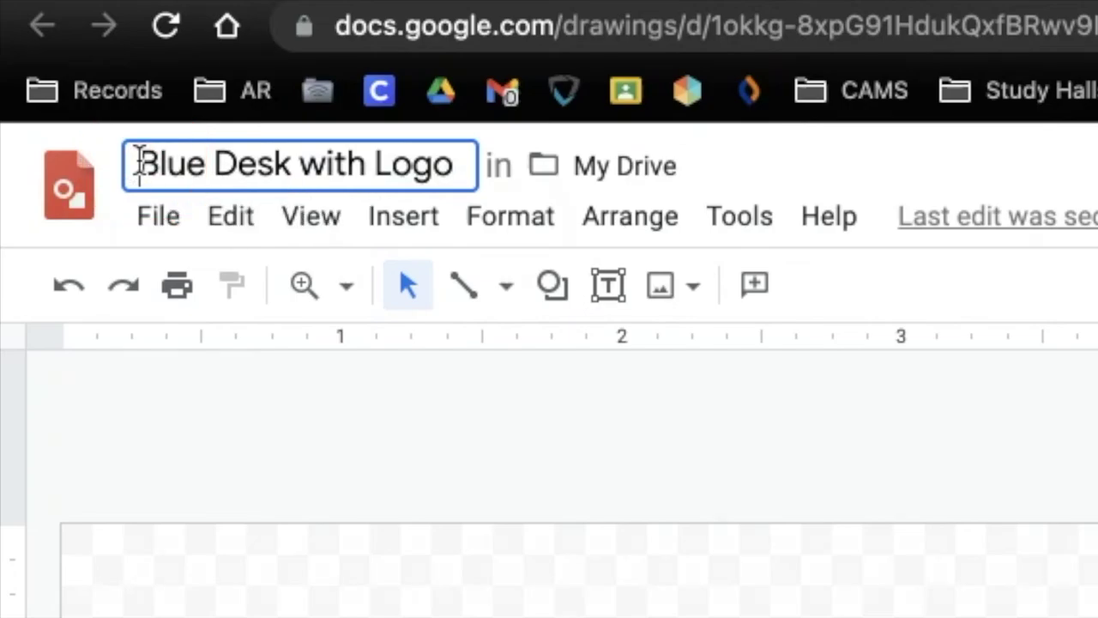
pyautogui.write('Gina Irwin')
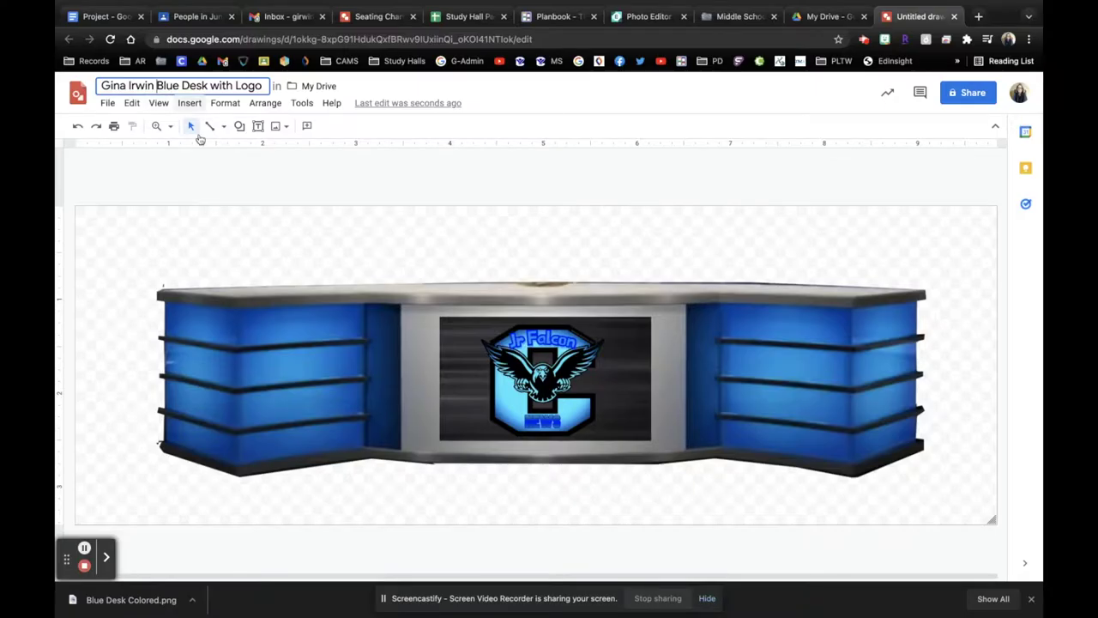
pyautogui.click(258, 181)
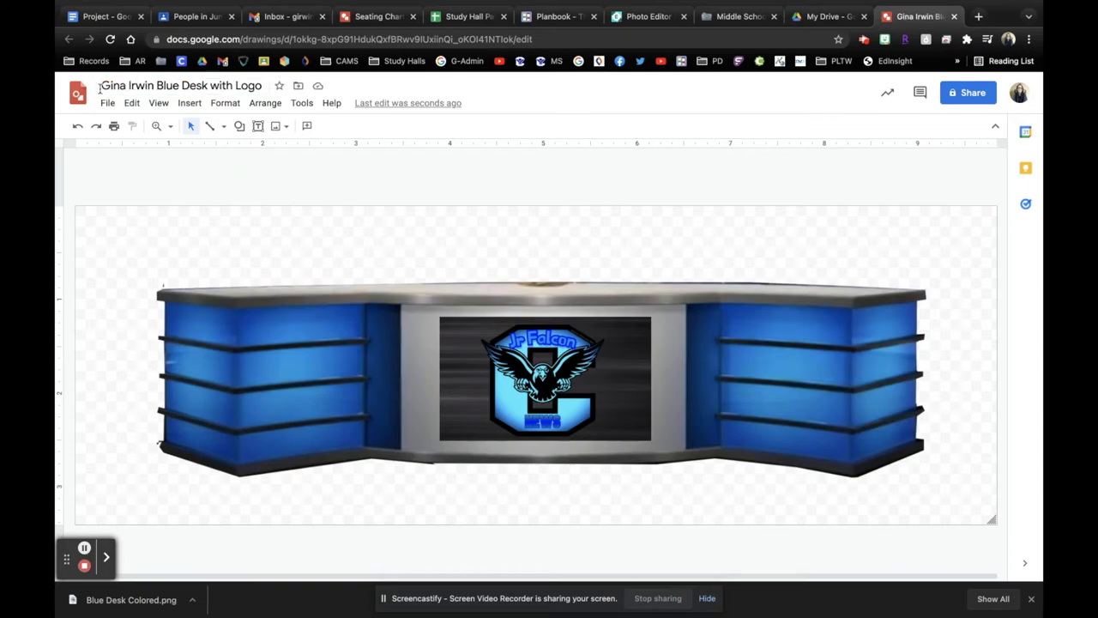
# Step: Download the drawing as a PNG image, then switch to My Drive
pyautogui.click(109, 103)
pyautogui.moveTo(152, 250)
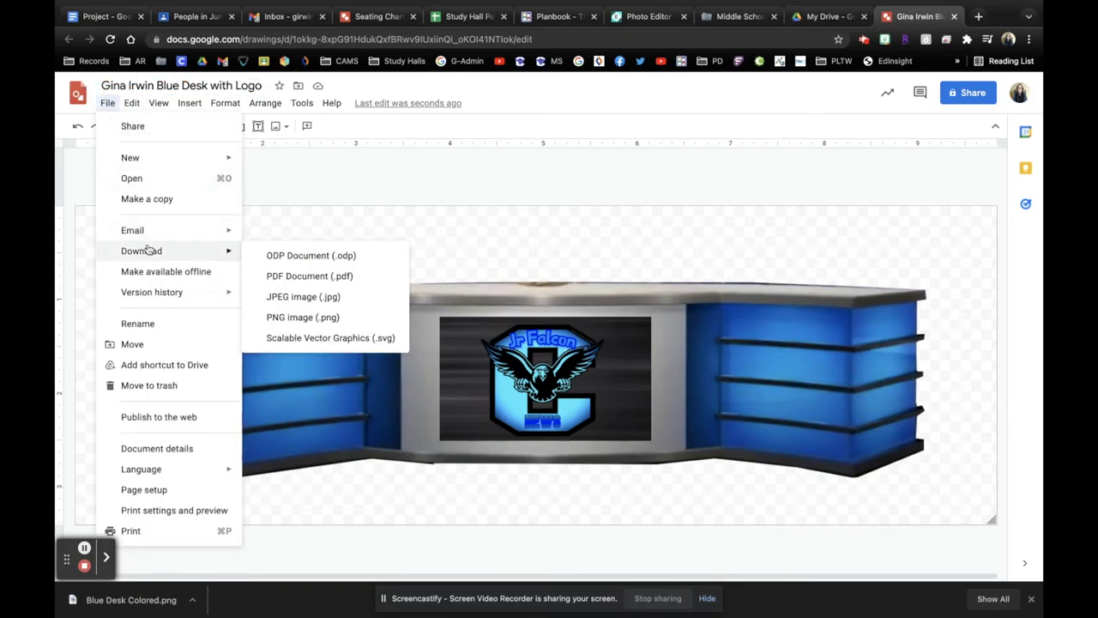
pyautogui.click(295, 317)
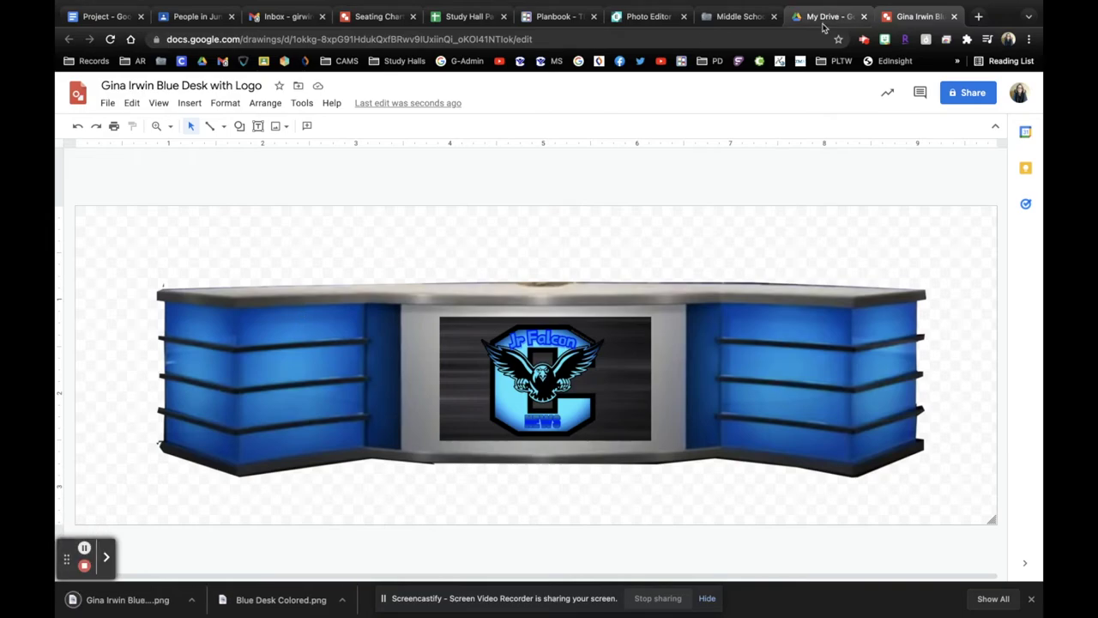
pyautogui.click(822, 17)
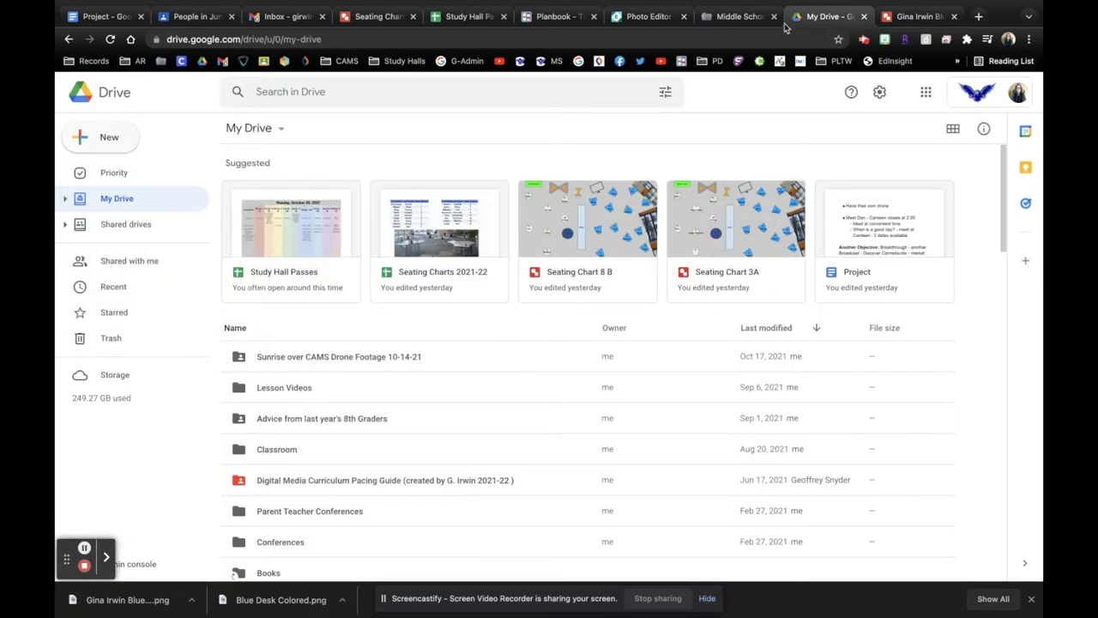
# Step: Open the Final News Desks with Logos folder in the Digital Media Files shared drive
pyautogui.click(113, 225)
pyautogui.doubleClick(301, 218)
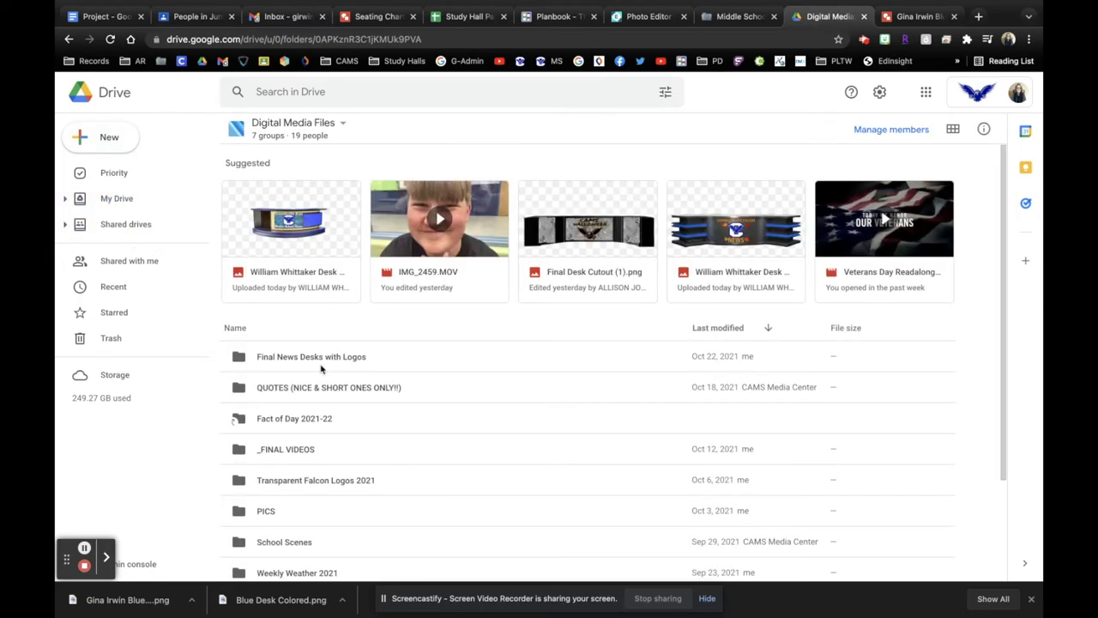
pyautogui.scroll(-3, 323, 368)
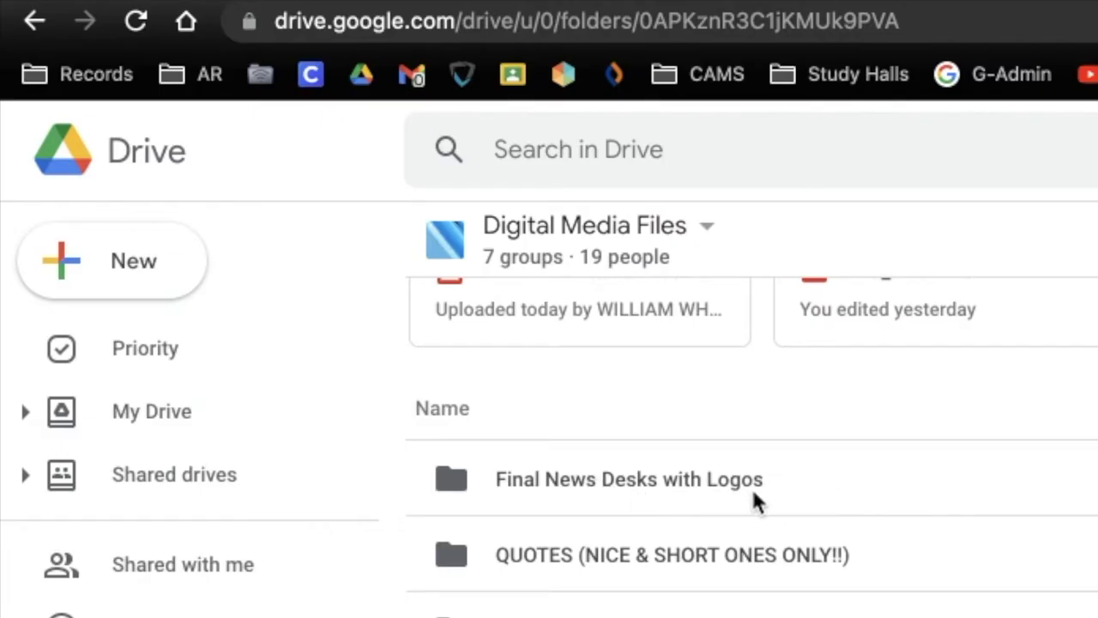
pyautogui.doubleClick(743, 483)
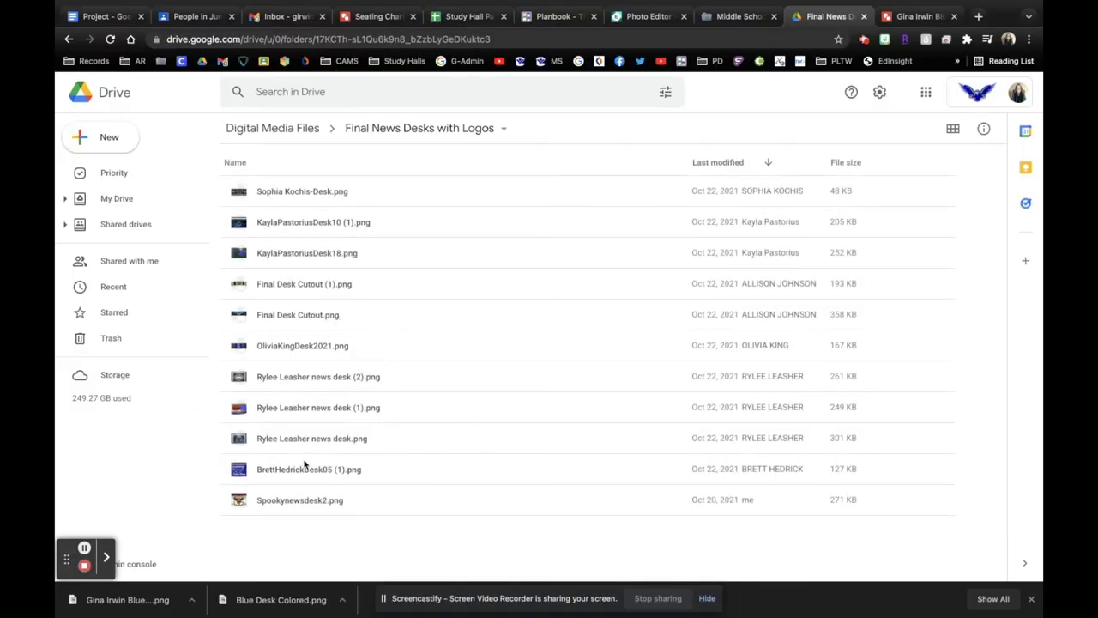
# Step: Preview each classmate's desk image in the folder, one after another to the last
pyautogui.doubleClick(347, 195)
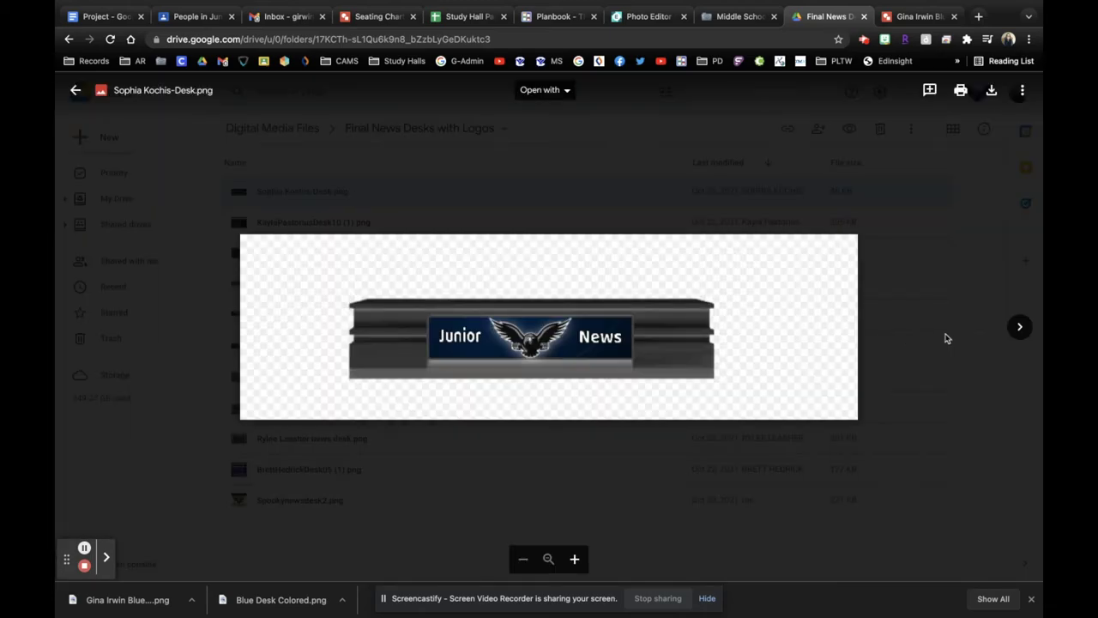
pyautogui.click(1020, 326)
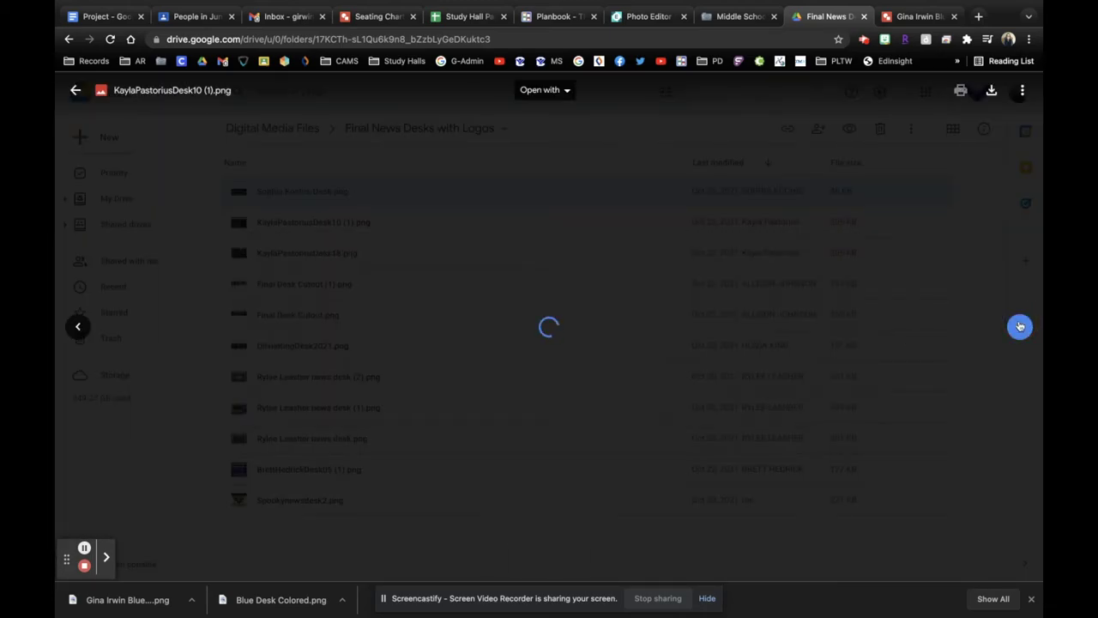
pyautogui.click(1020, 326)
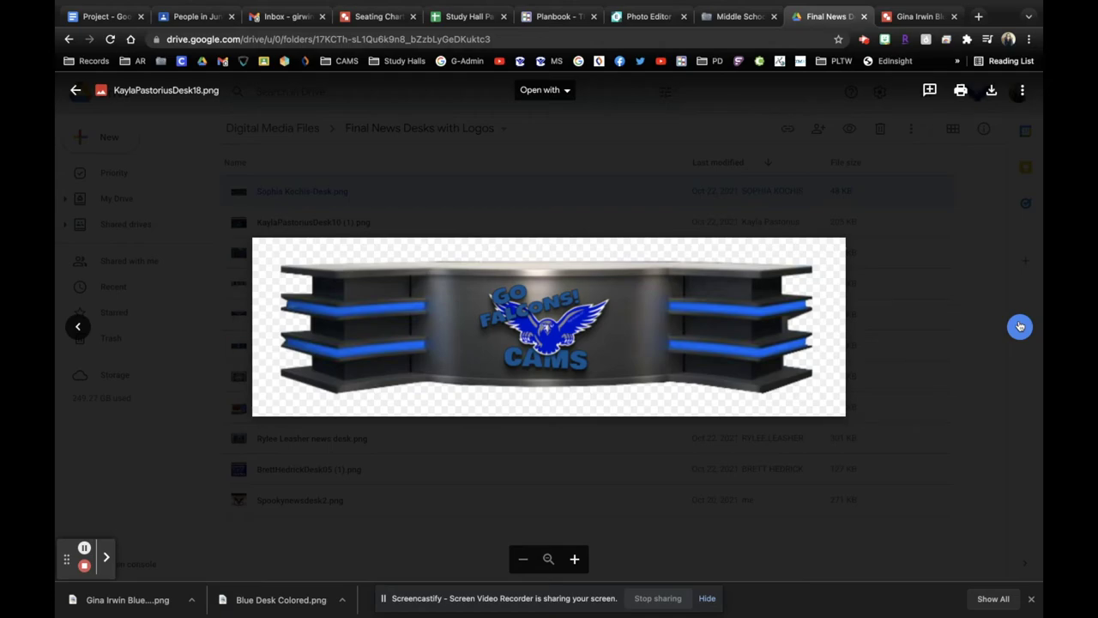
pyautogui.click(1020, 326)
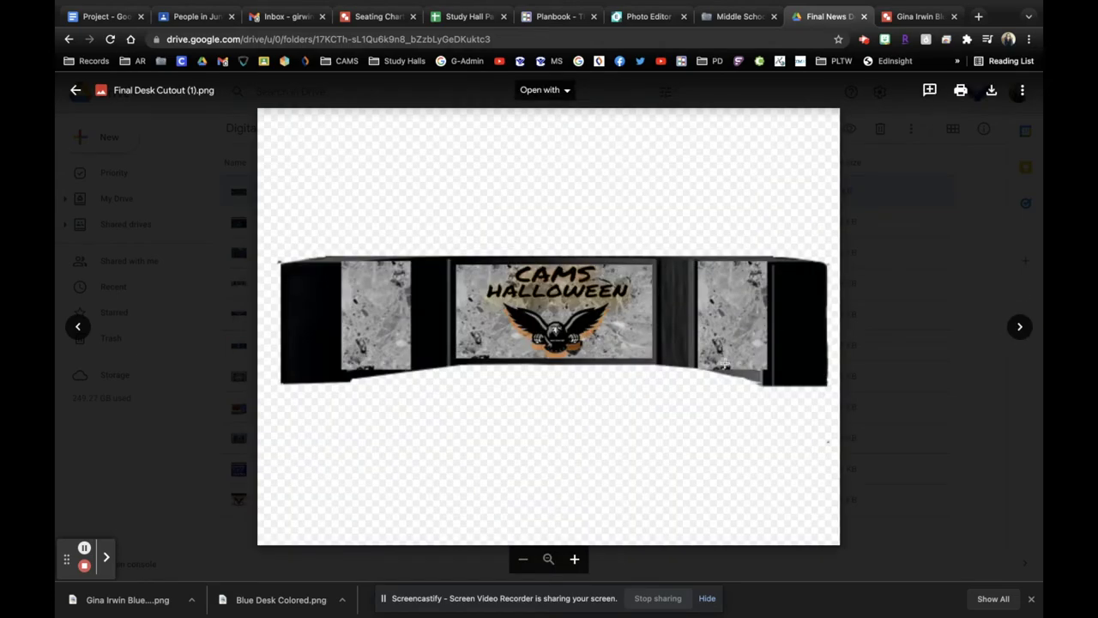
pyautogui.click(1021, 327)
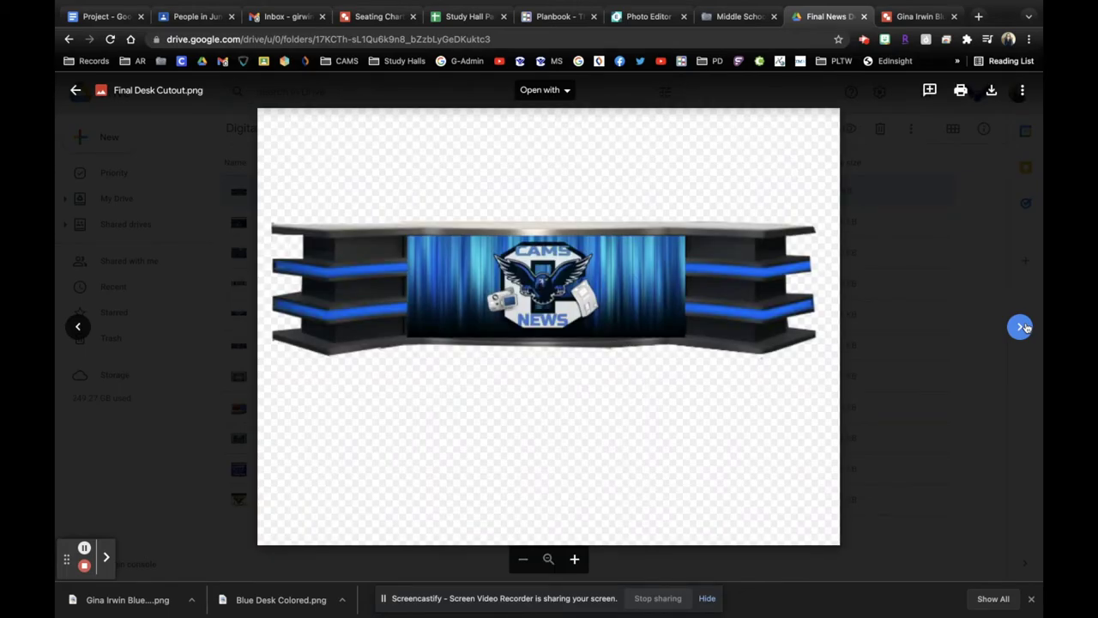
pyautogui.click(1020, 326)
pyautogui.click(1020, 326)
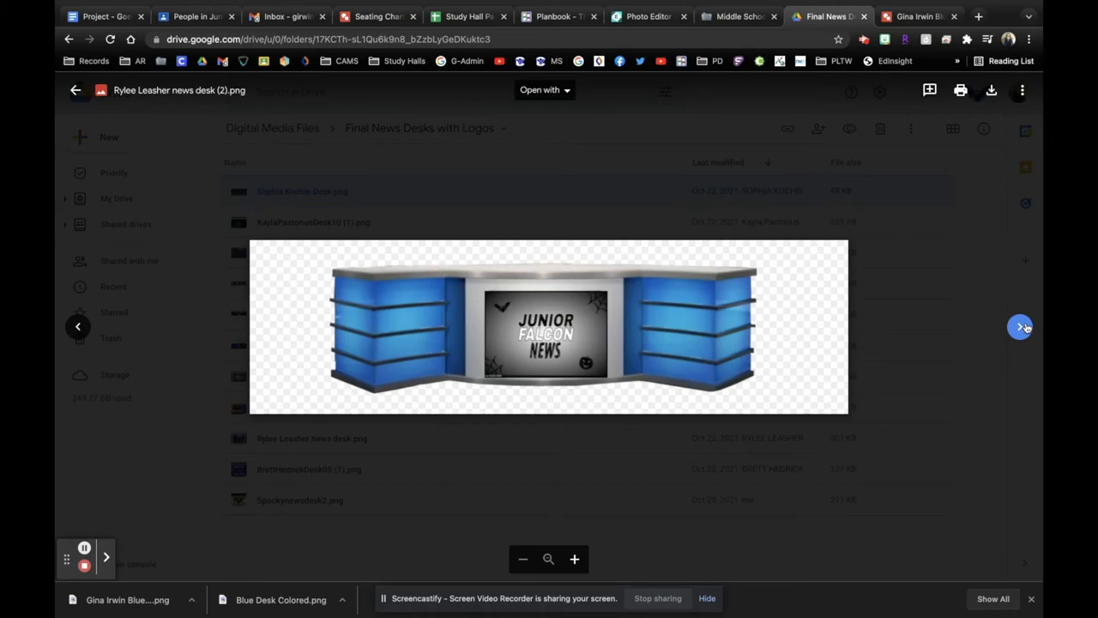
pyautogui.click(1020, 326)
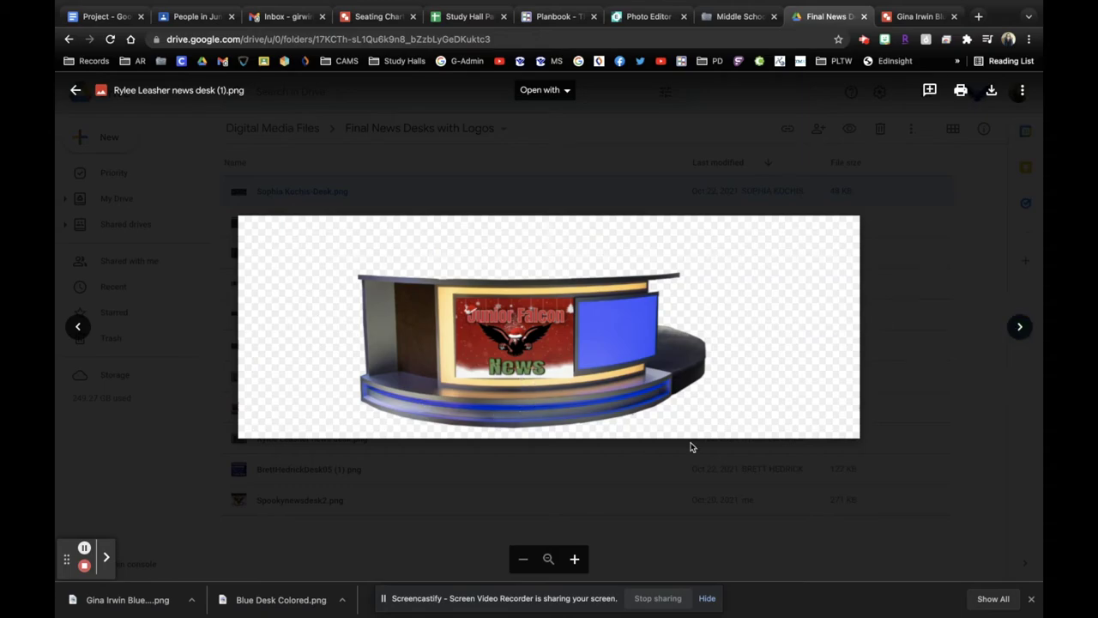
pyautogui.click(1020, 330)
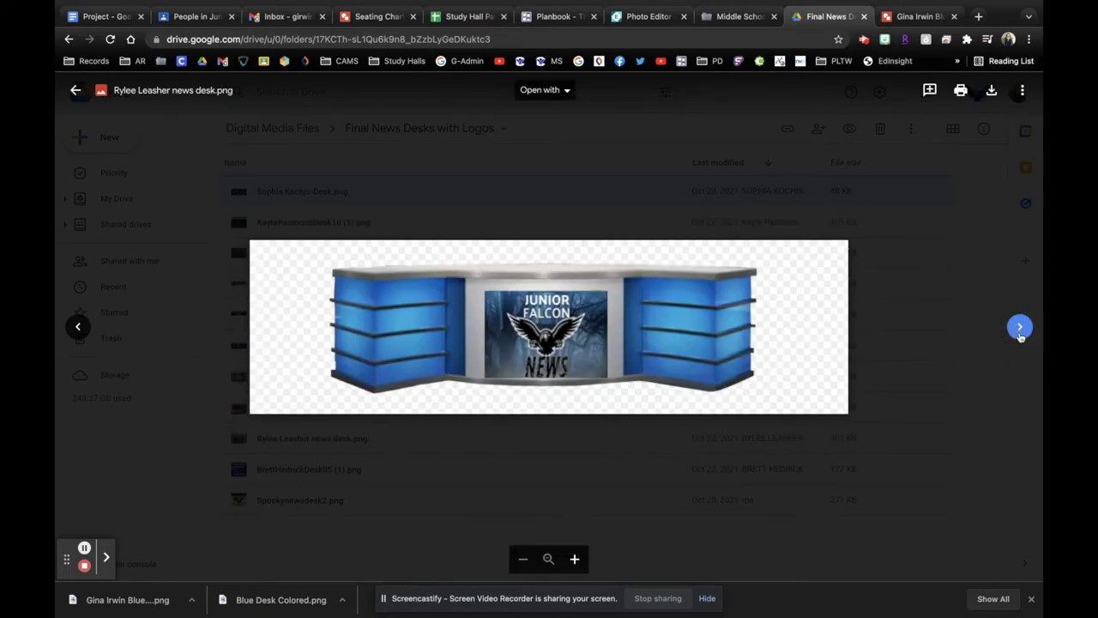
pyautogui.click(1020, 330)
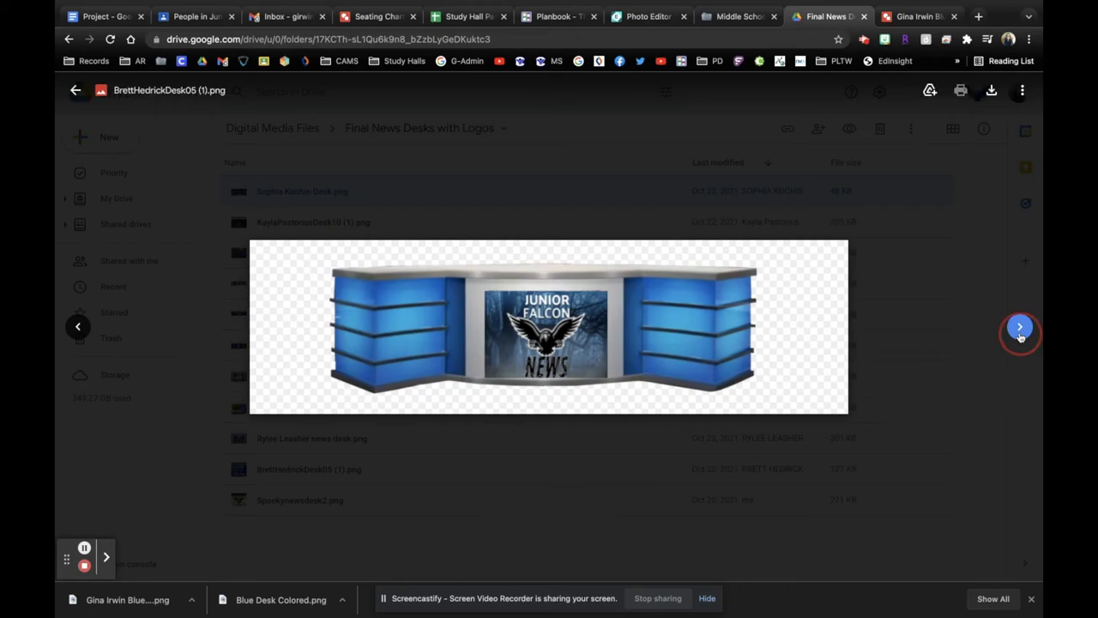
pyautogui.click(1020, 330)
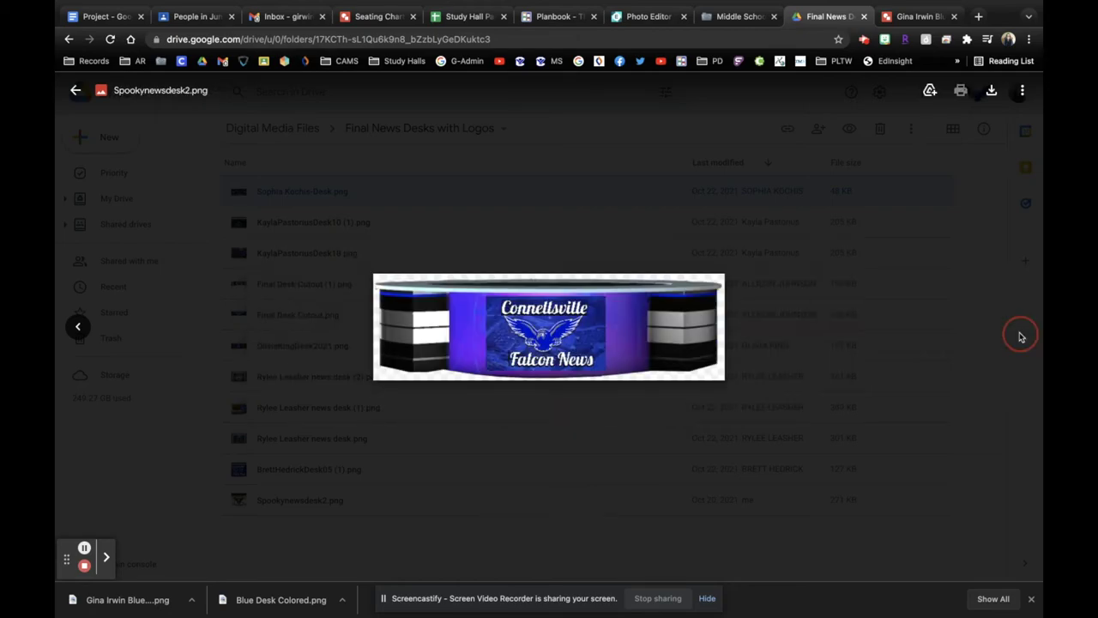
# Step: Upload the blue desk with logo PNG from Downloads into the folder and preview it
pyautogui.press('Escape')
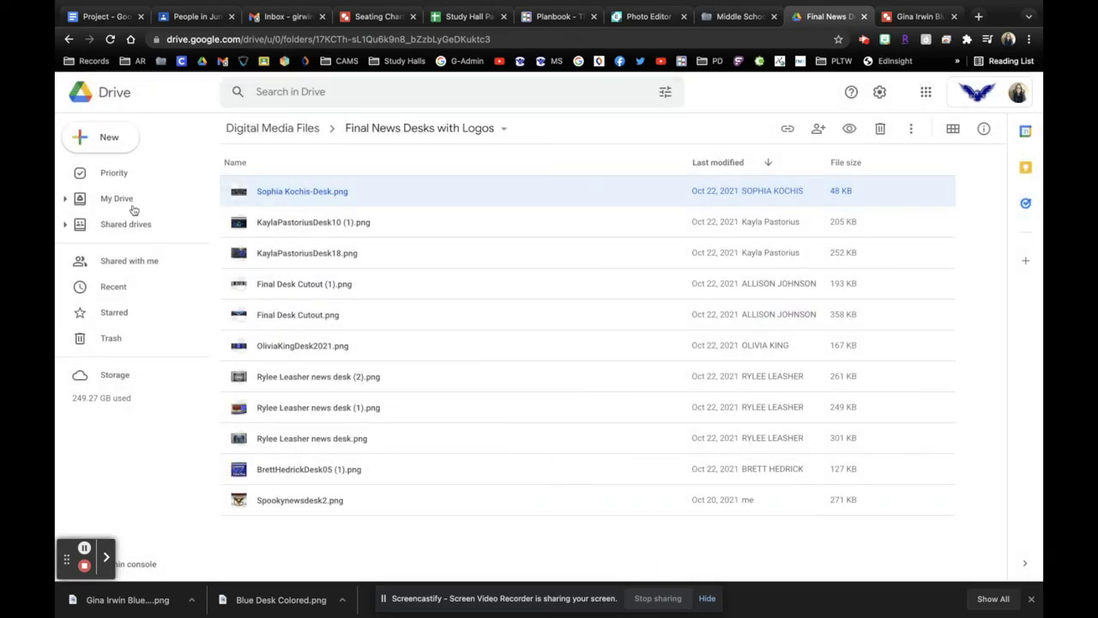
pyautogui.click(99, 137)
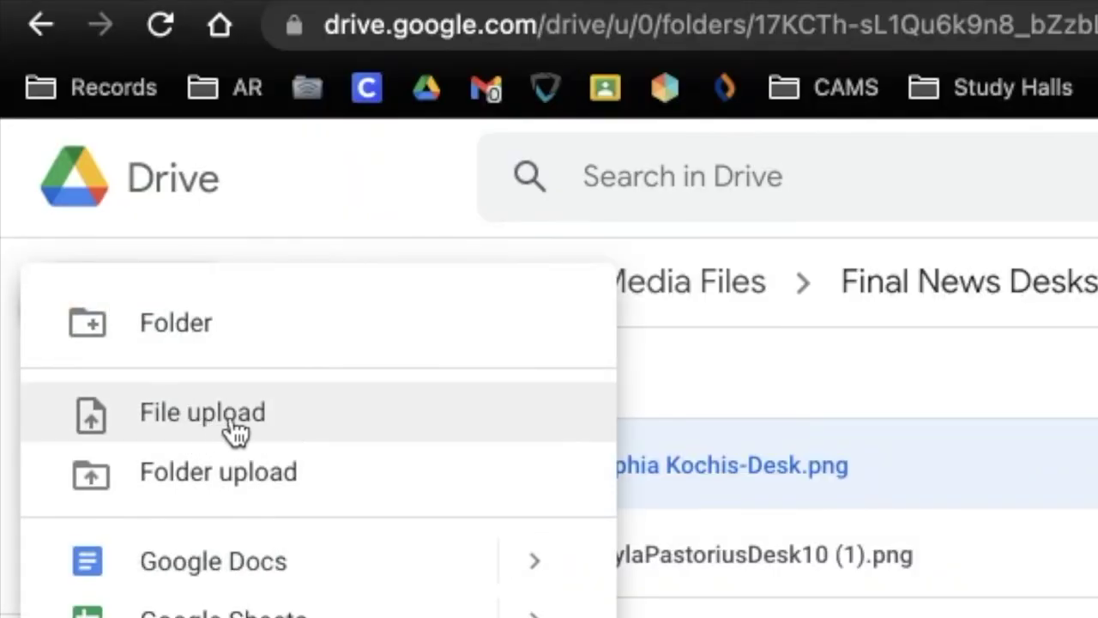
pyautogui.click(236, 434)
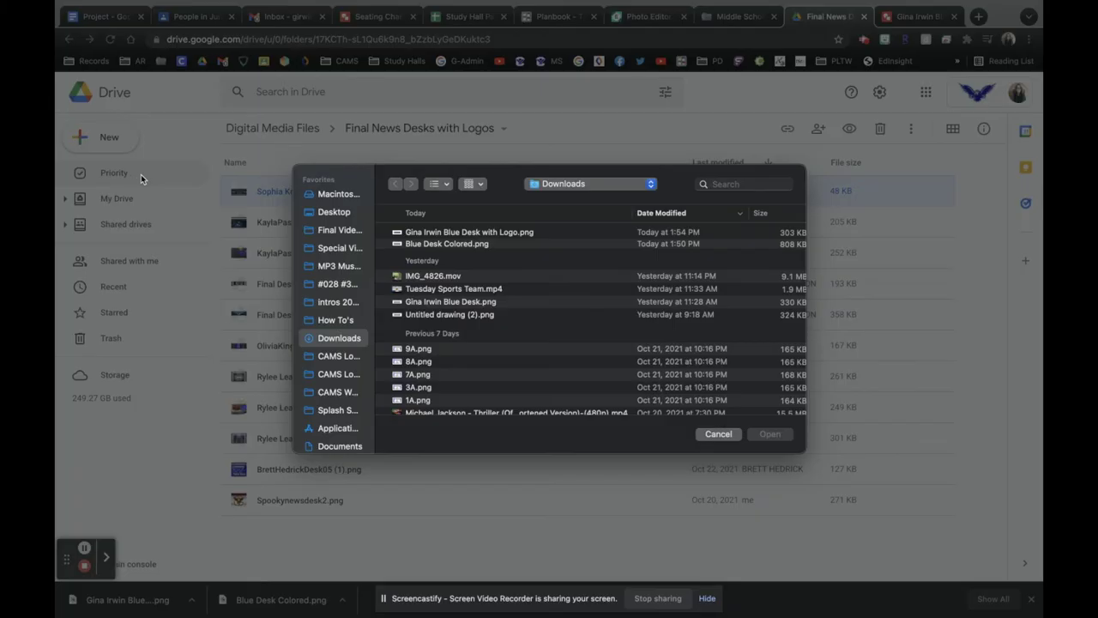
pyautogui.click(520, 238)
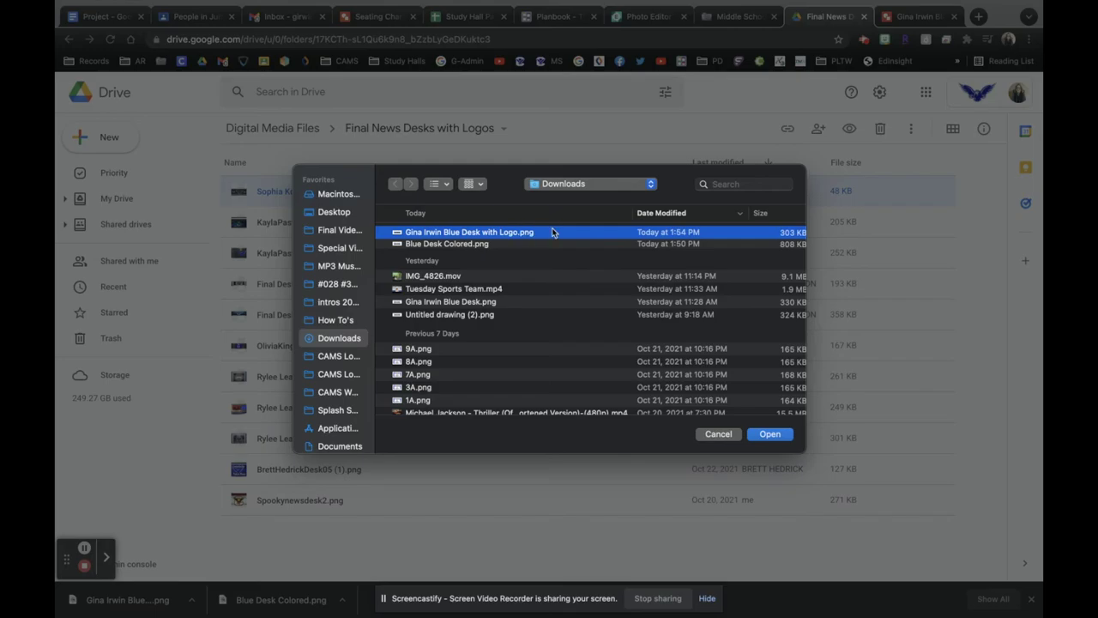
pyautogui.click(769, 434)
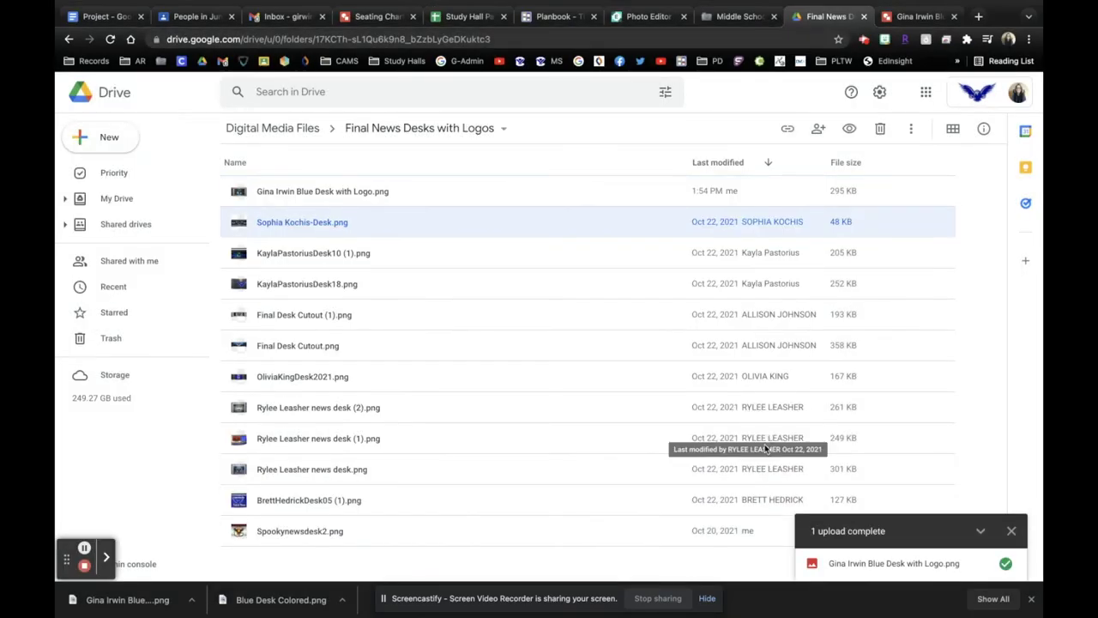
pyautogui.doubleClick(306, 199)
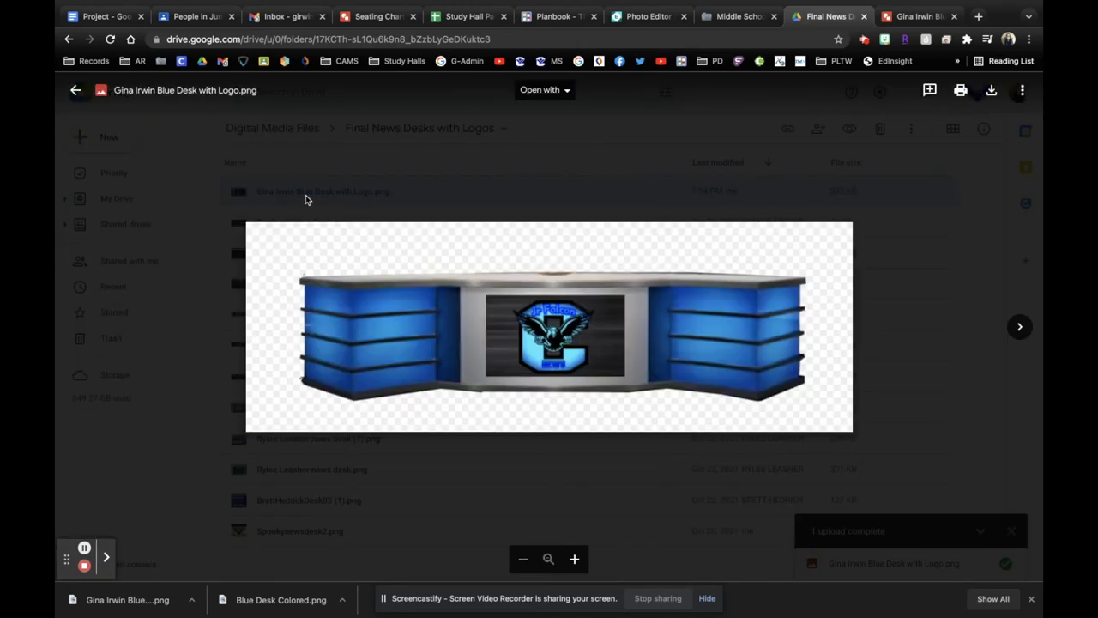
pyautogui.click(307, 563)
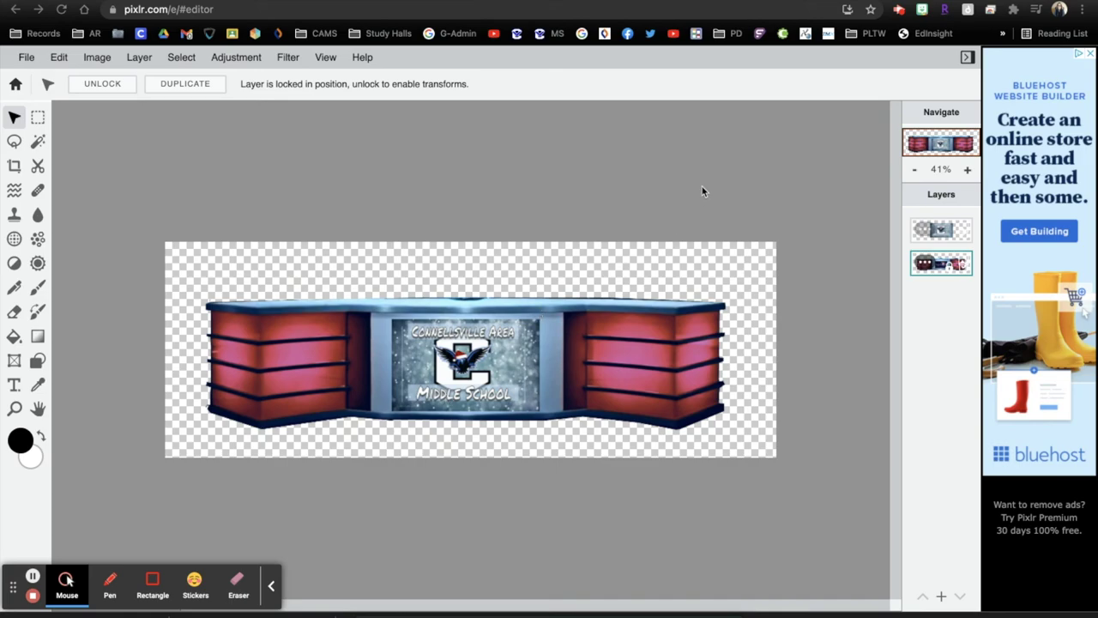
# Step: Save the red desk as a PNG named with the author's name plus 'Red Christmas Desk'
pyautogui.click(24, 57)
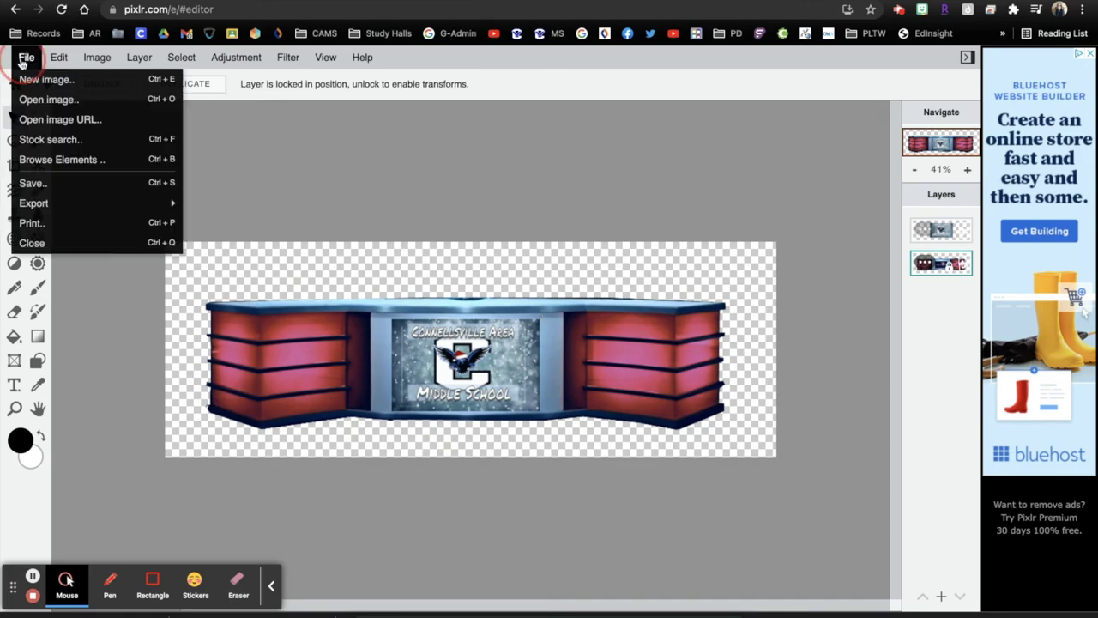
pyautogui.click(26, 180)
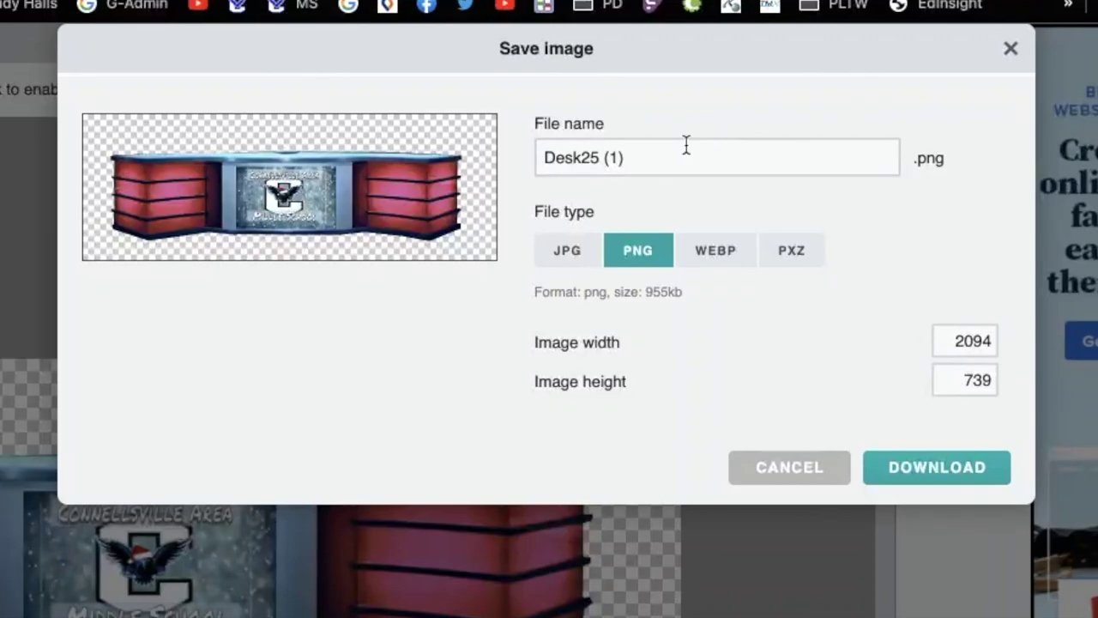
pyautogui.click(755, 122)
pyautogui.press('super+a')
pyautogui.write('Gina ')
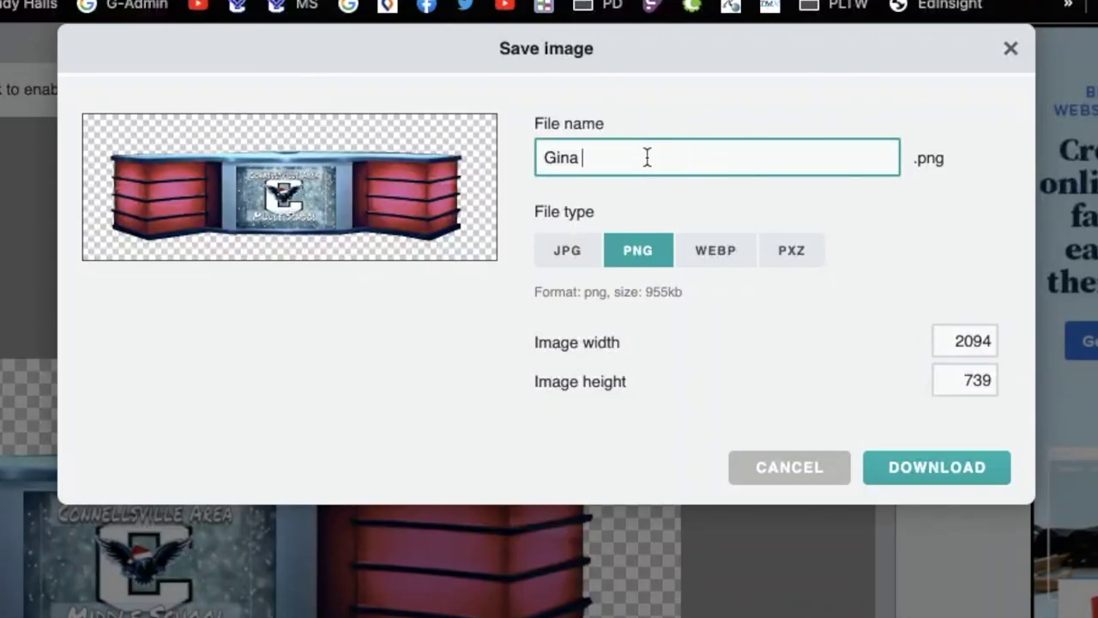
pyautogui.write('Irwin Red Christmas Desk')
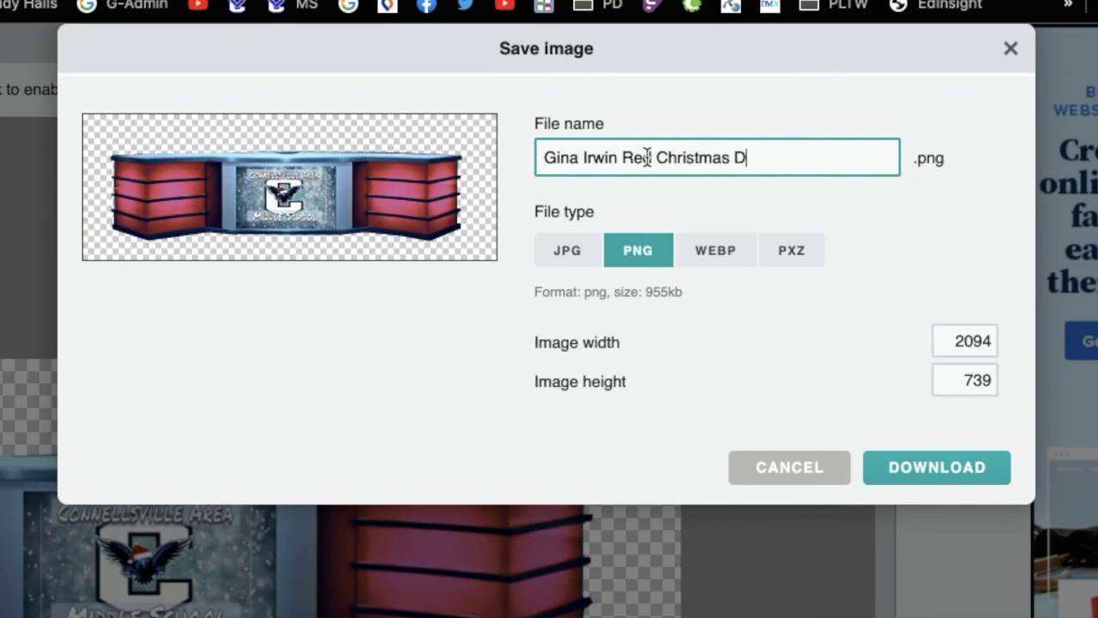
pyautogui.click(649, 157)
pyautogui.write('d')
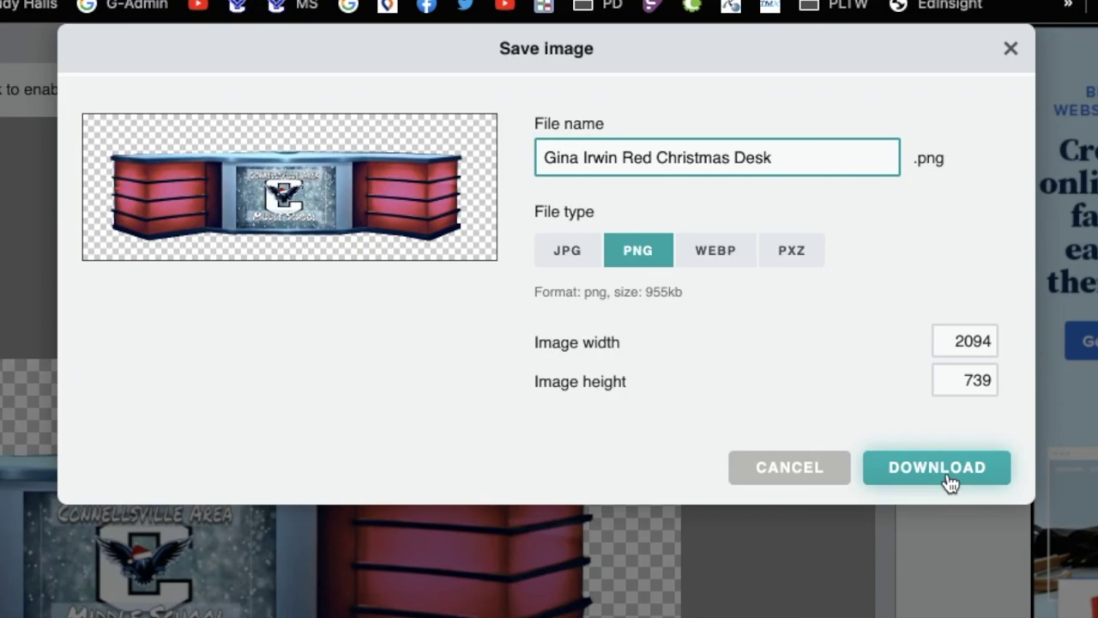
pyautogui.click(948, 474)
pyautogui.click(1010, 49)
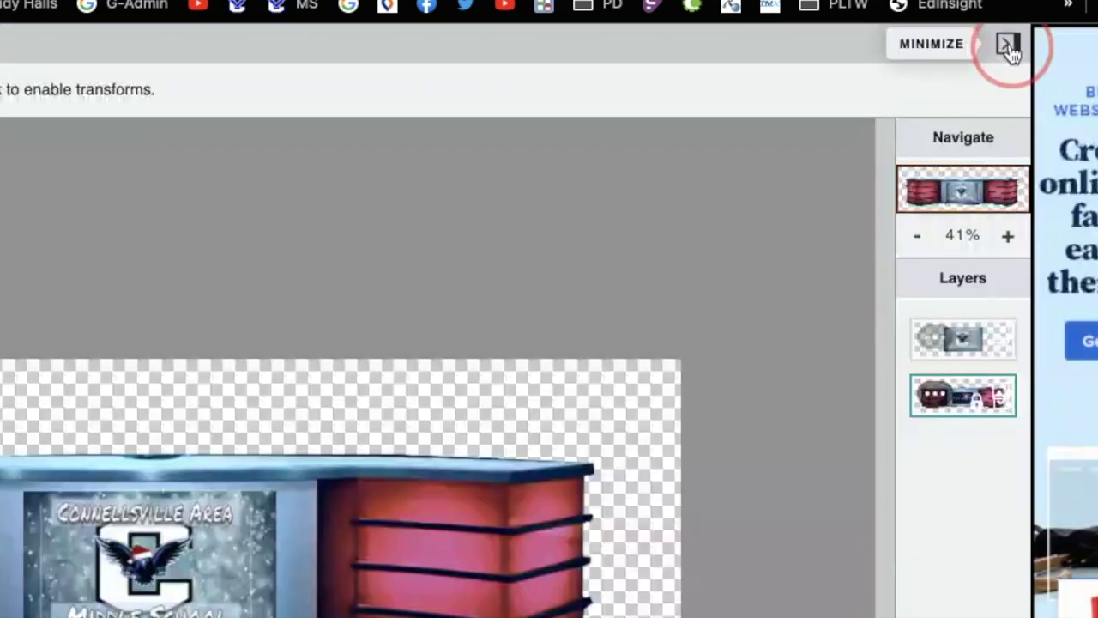